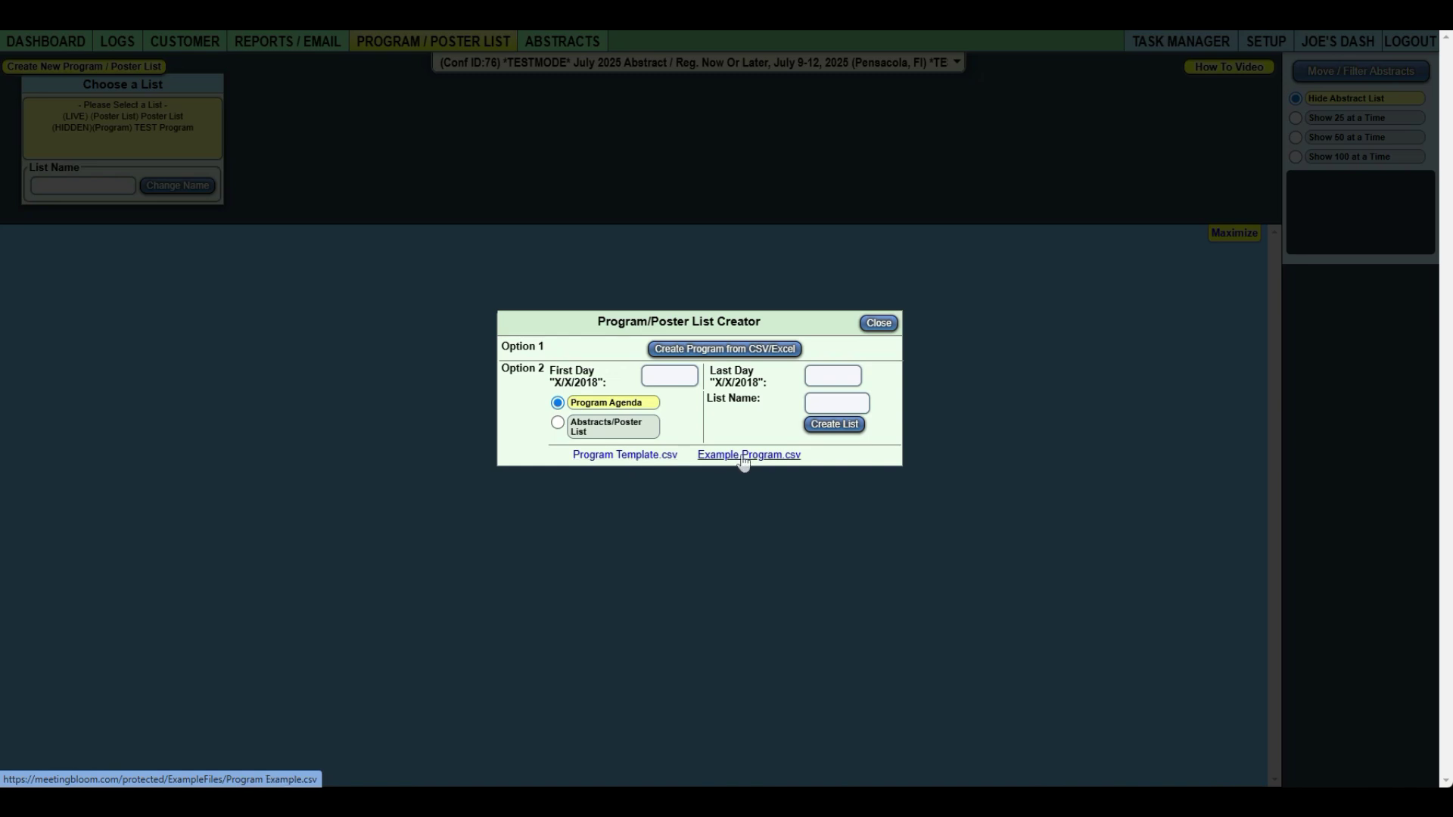
Step: Start a CSV/Excel program import and select the Program Example file in Downloads
click(730, 351)
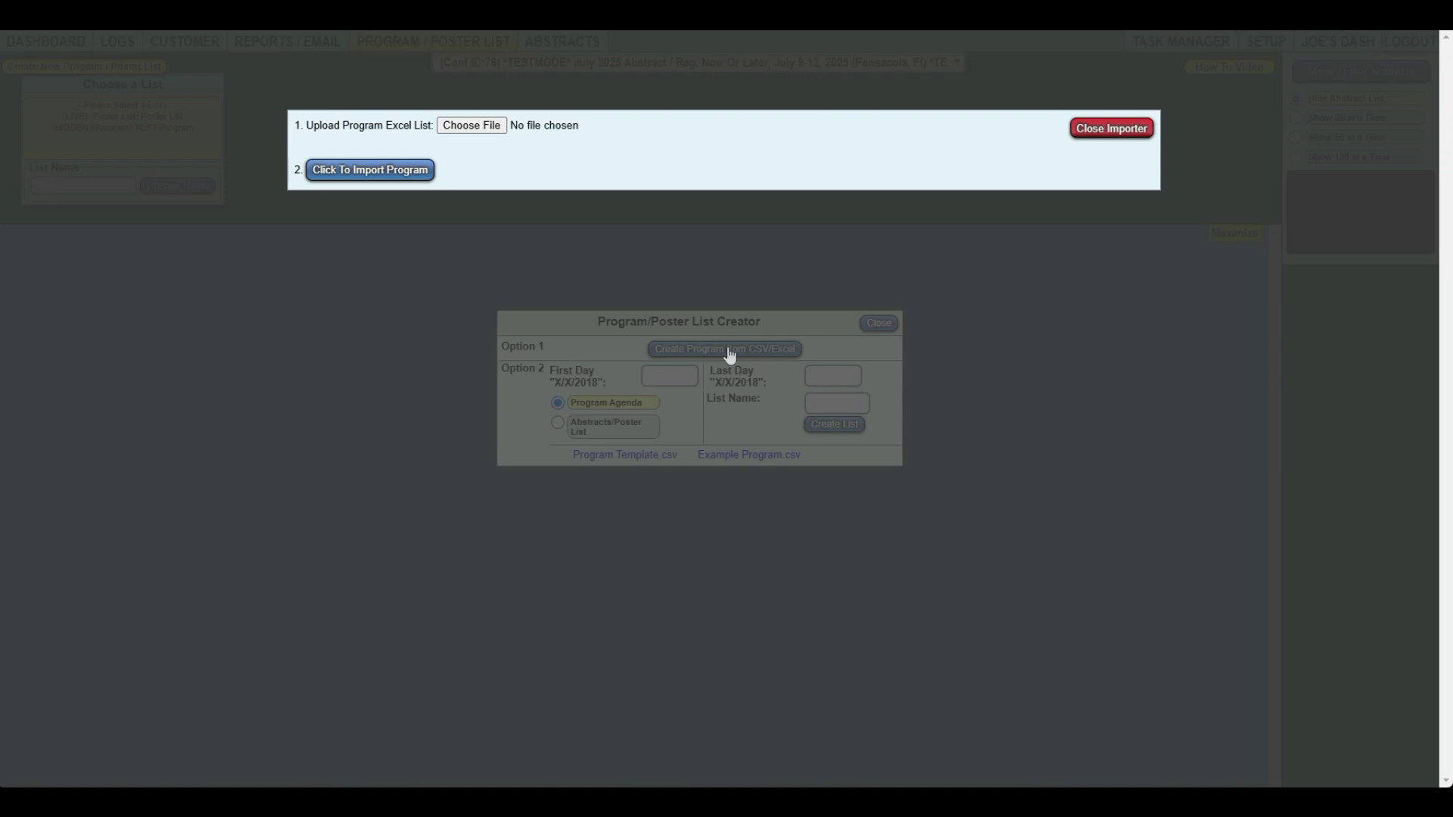
key(alt+Tab)
click(1234, 314)
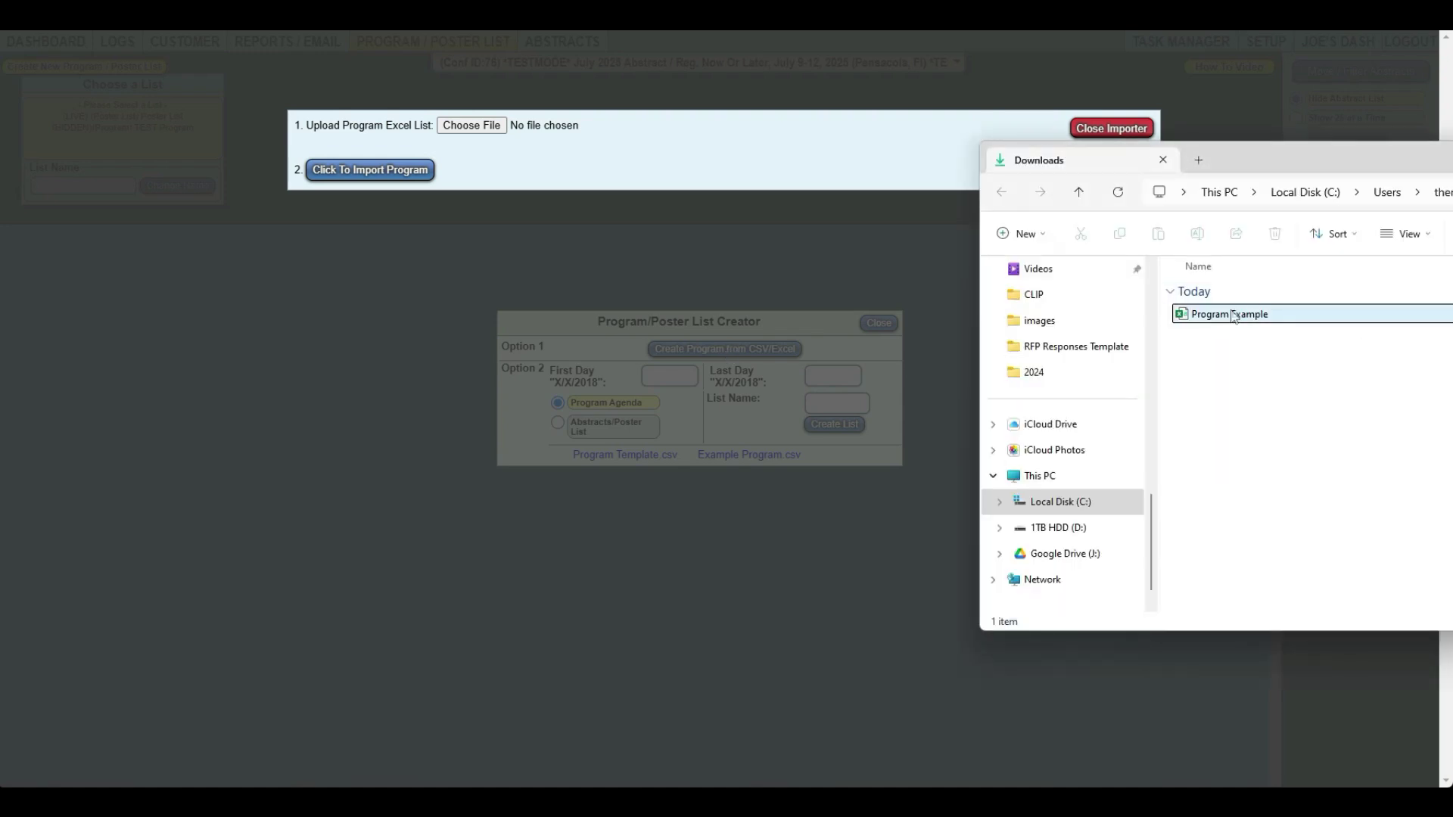
click(1228, 319)
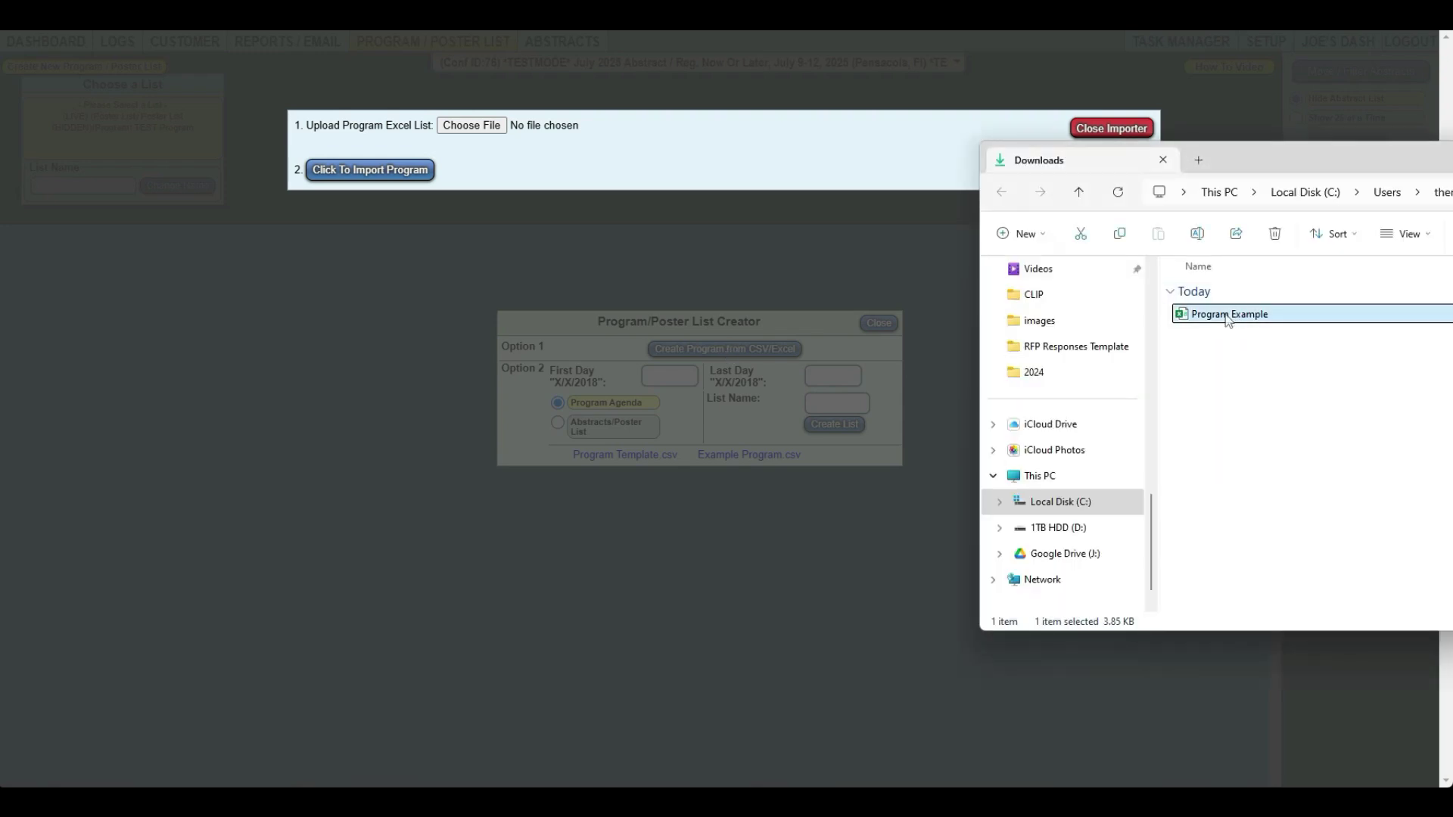
Step: Open Program Example in Excel, autofit column A for dates, widen column D, then close Excel
double_click(1228, 315)
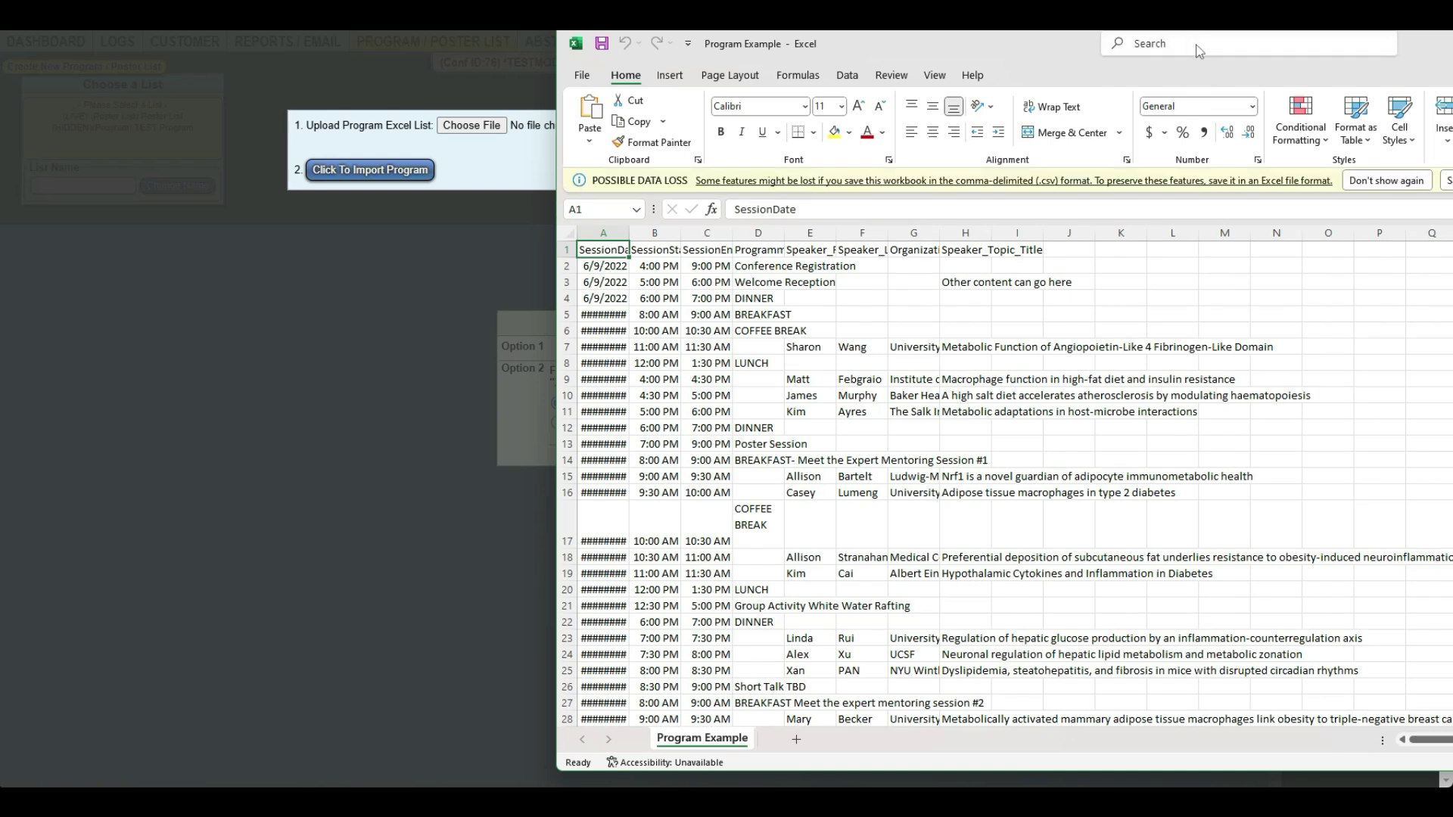
click(567, 231)
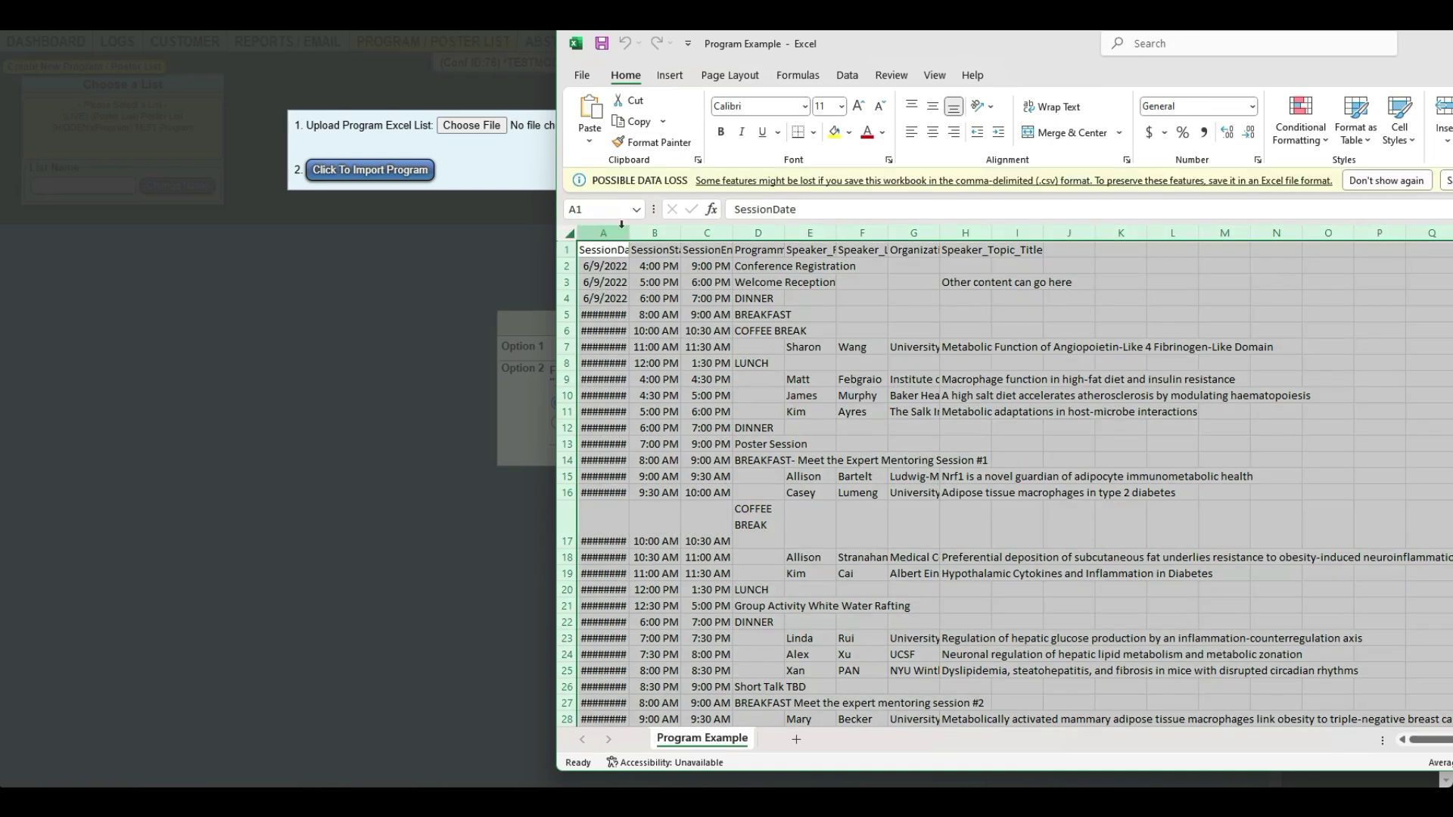
click(621, 227)
double_click(629, 227)
click(628, 282)
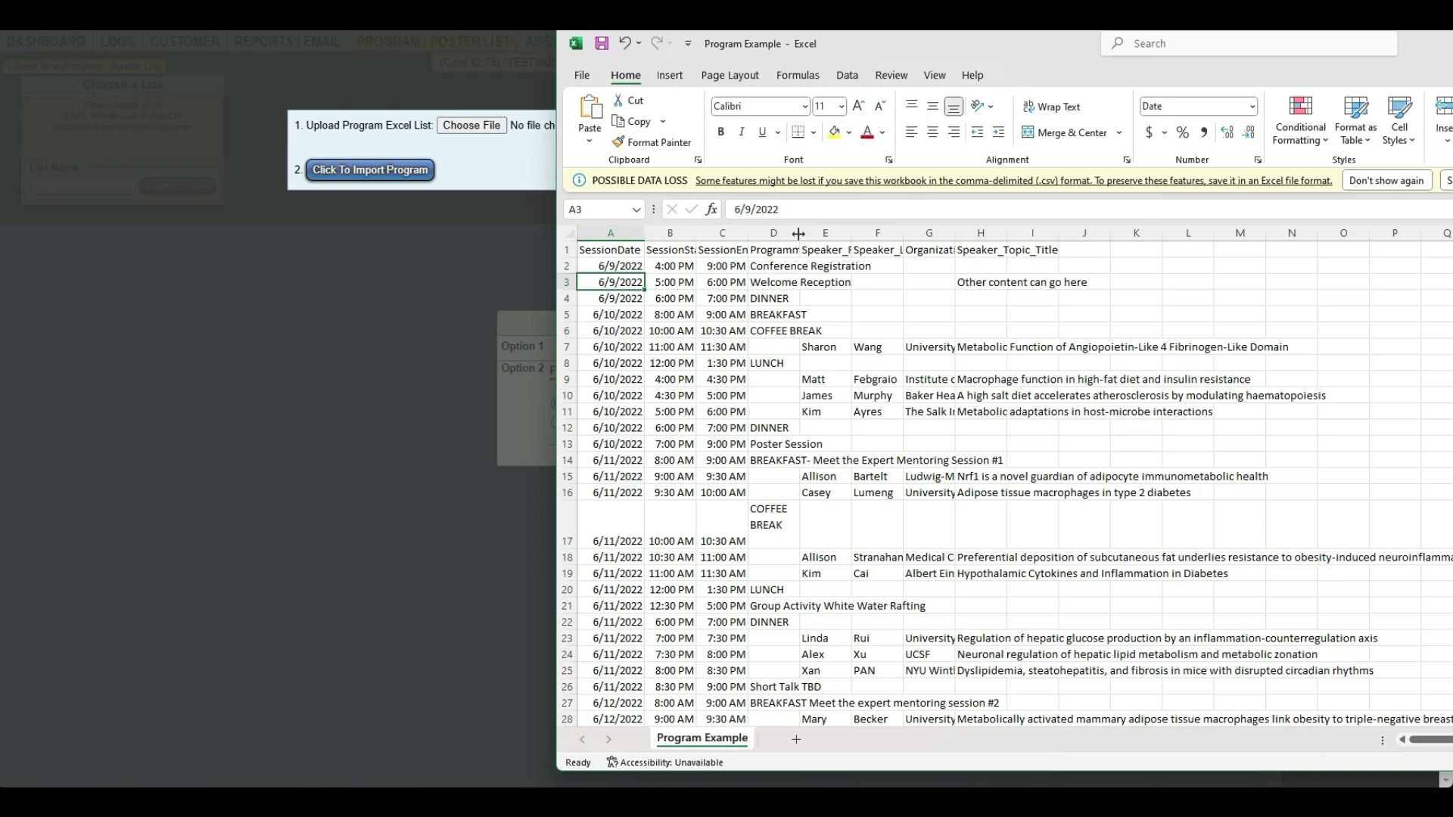
drag(799, 233, 913, 233)
click(831, 345)
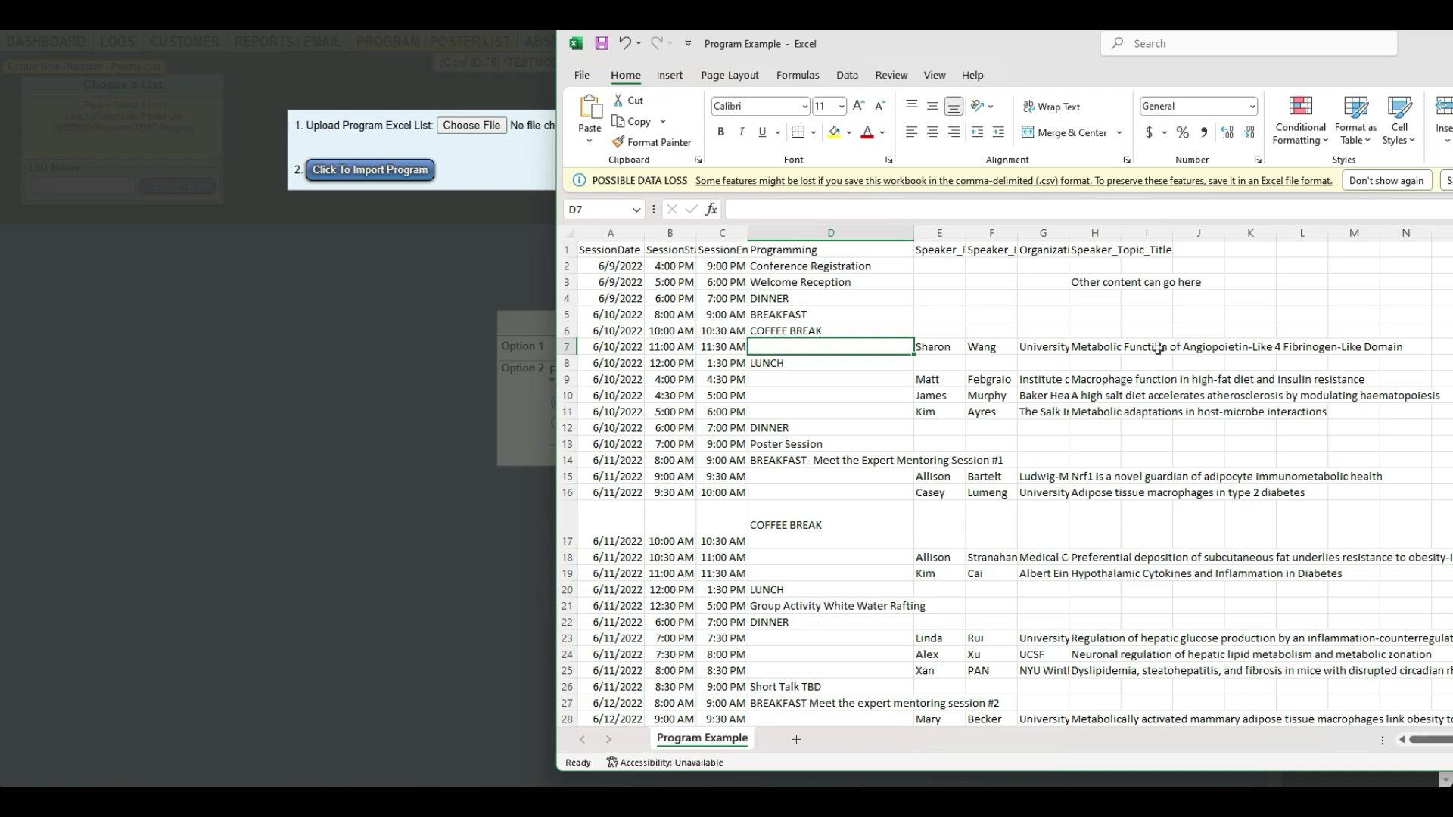
key(alt+F4)
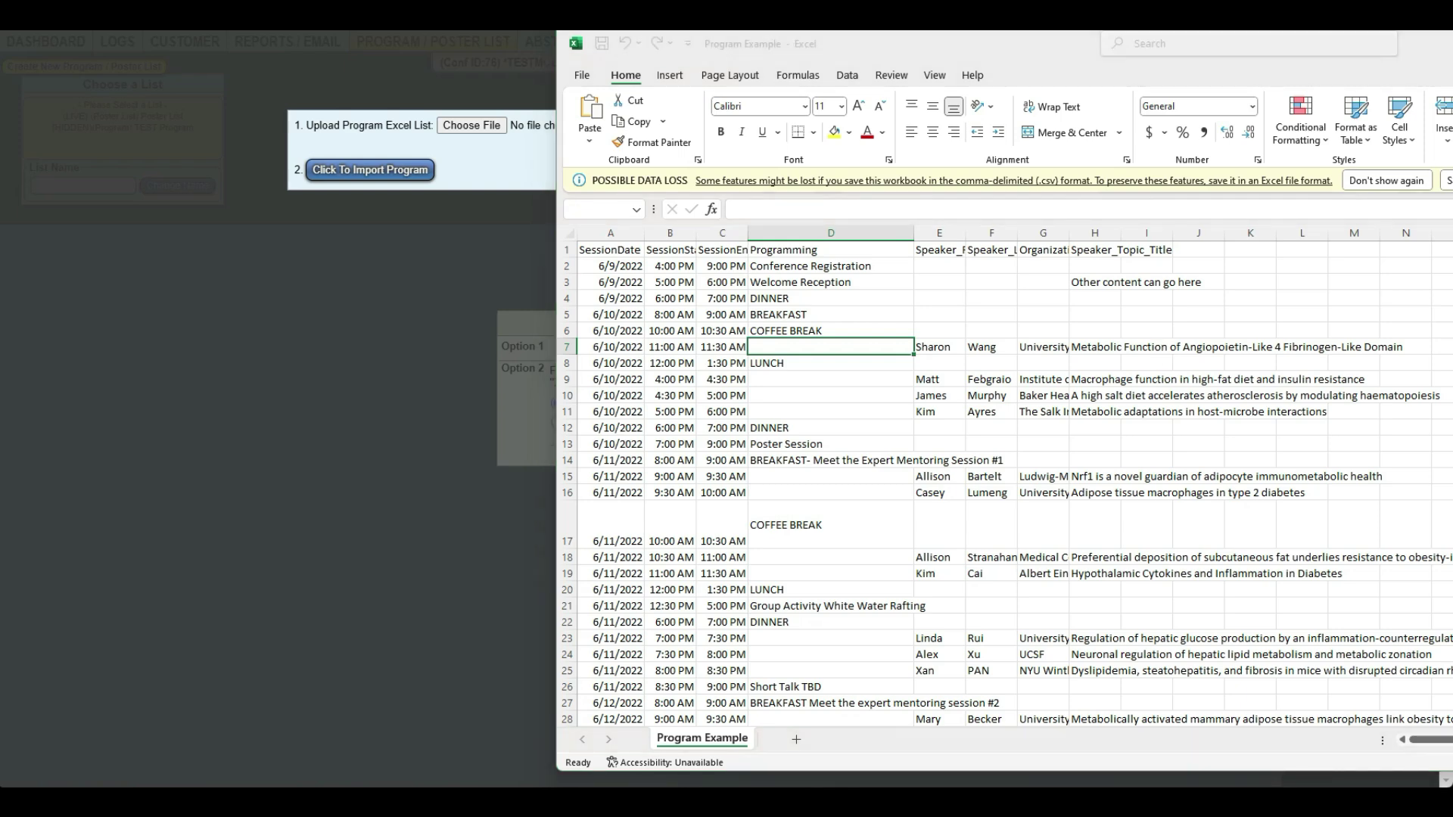
Step: Discard the Excel changes, import Program Example.csv, and open the new (HIDDEN)(Program) list
click(1308, 523)
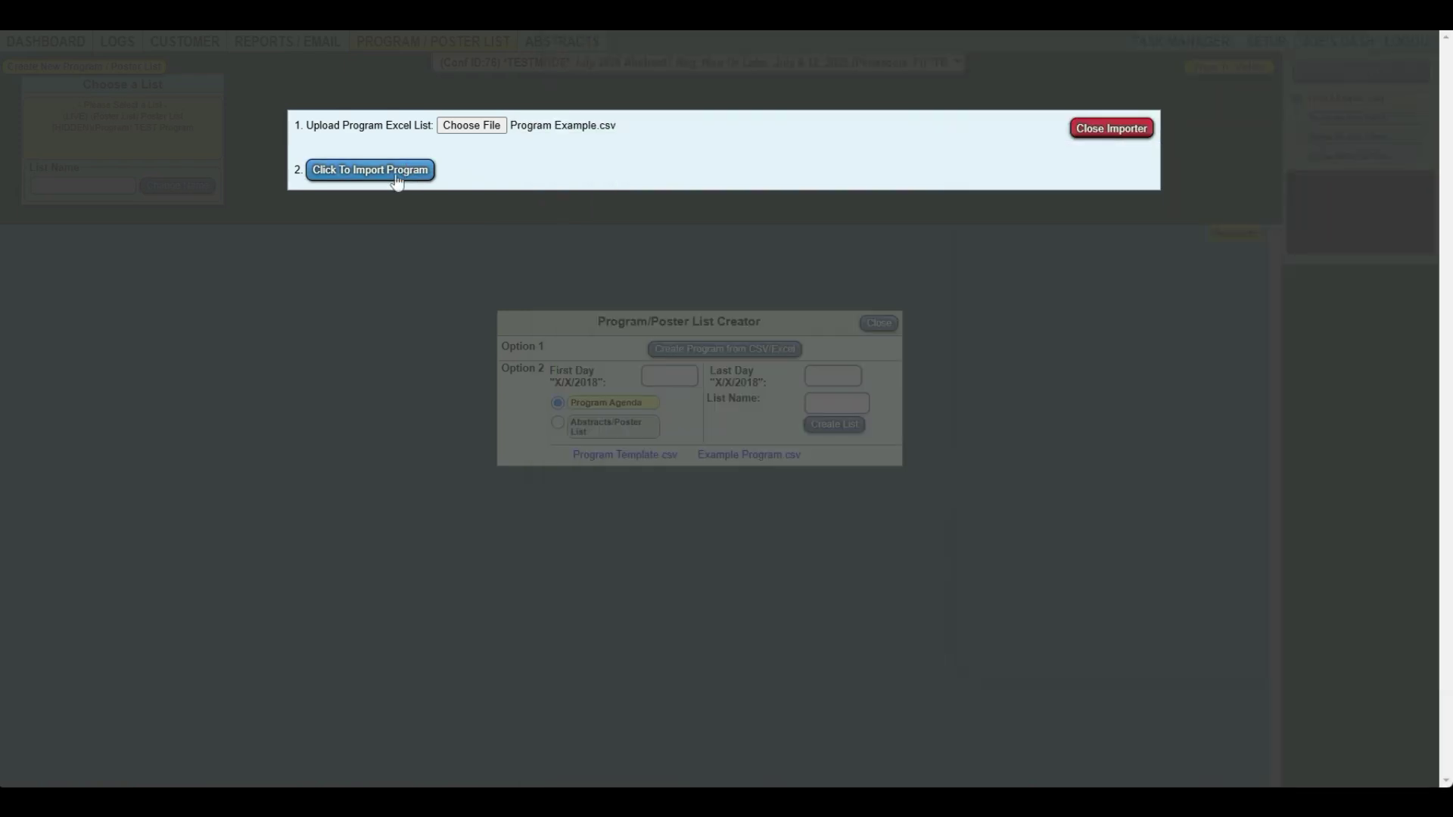
click(395, 175)
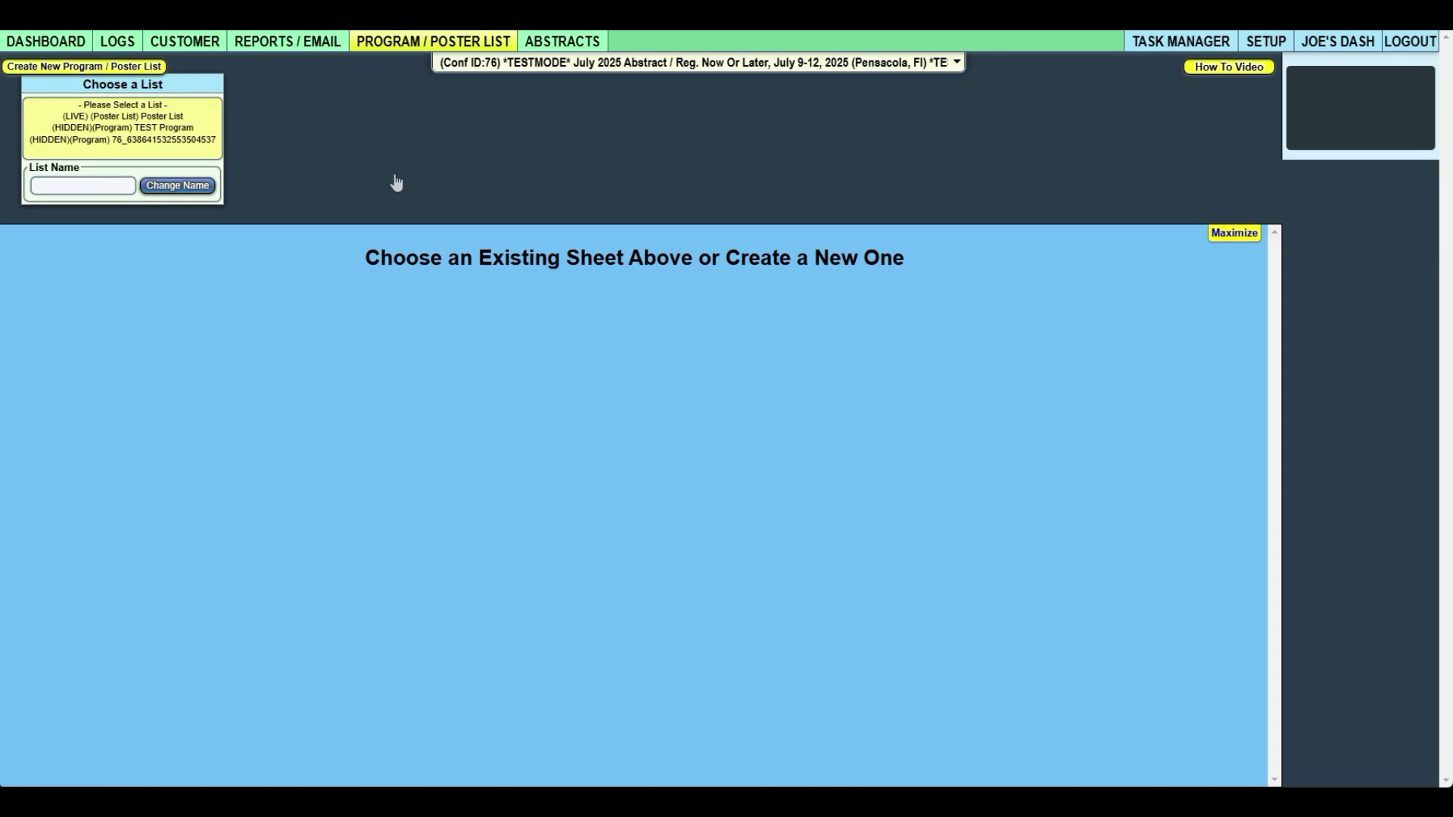
click(112, 140)
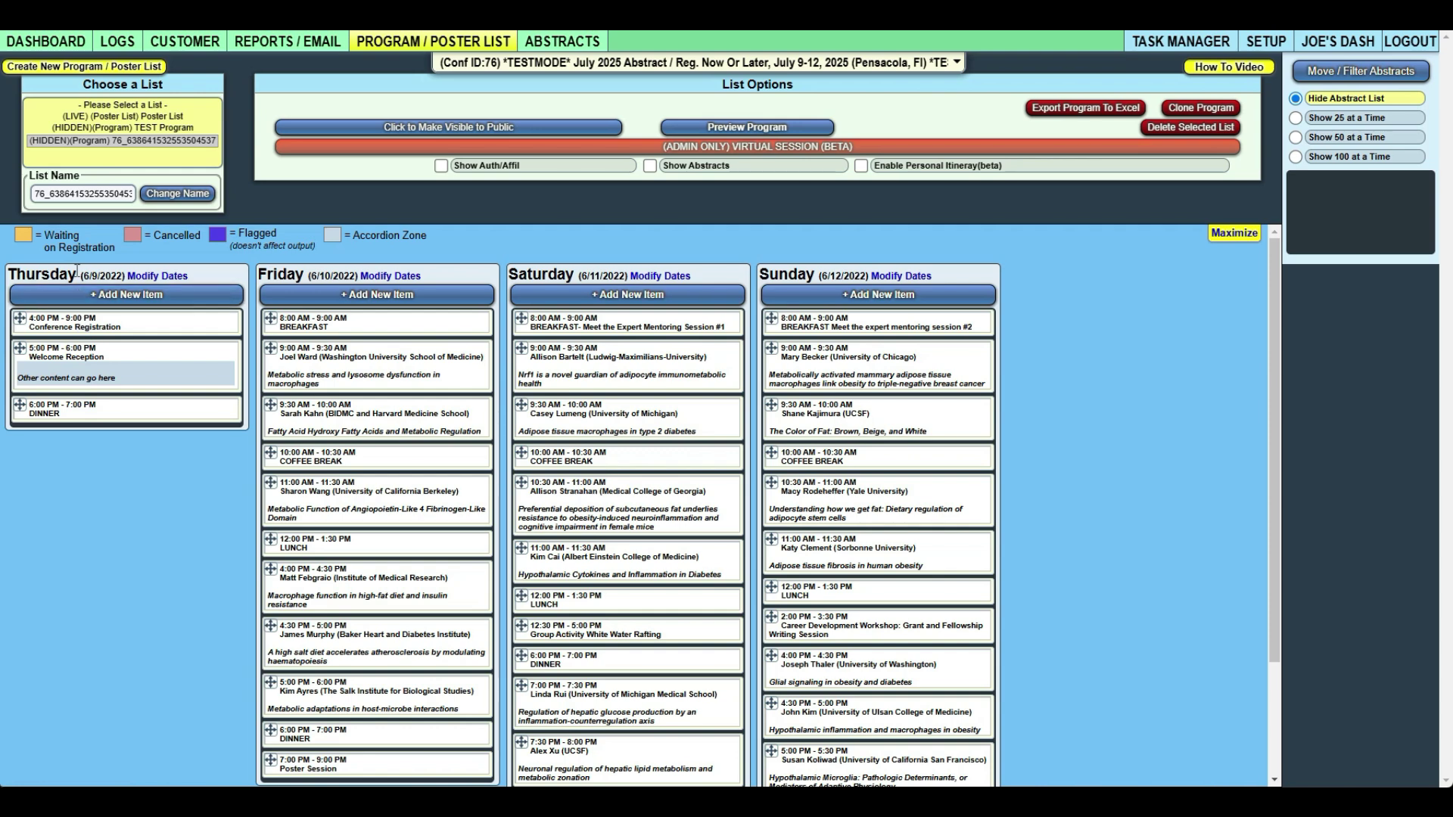
Step: Append 'gggfgghfghfghfg' to Conference Registration, save it, and check it in the agenda preview
drag(82, 275, 113, 275)
click(65, 322)
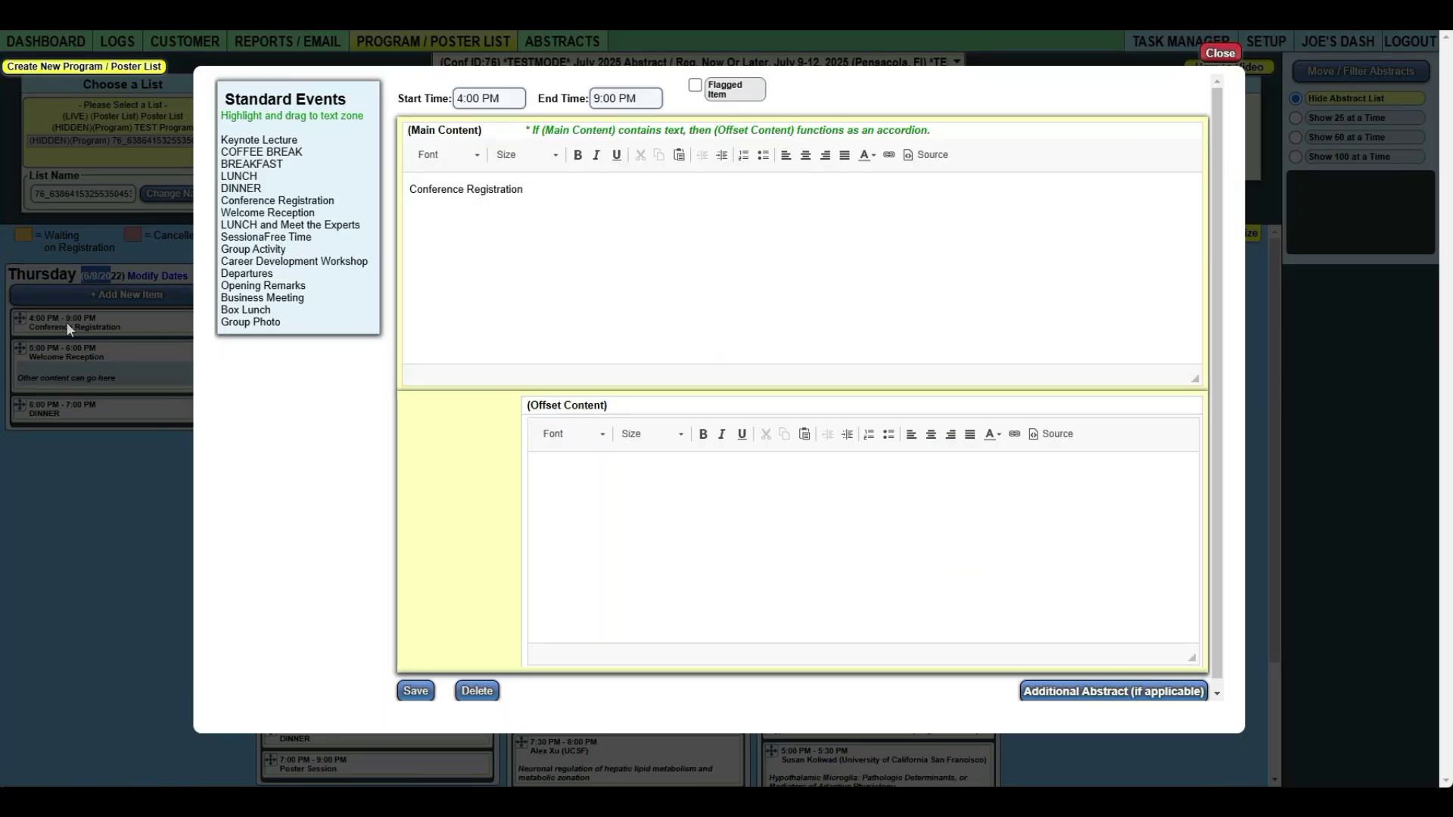
click(617, 212)
text(gggfgghfghfghfg)
click(416, 691)
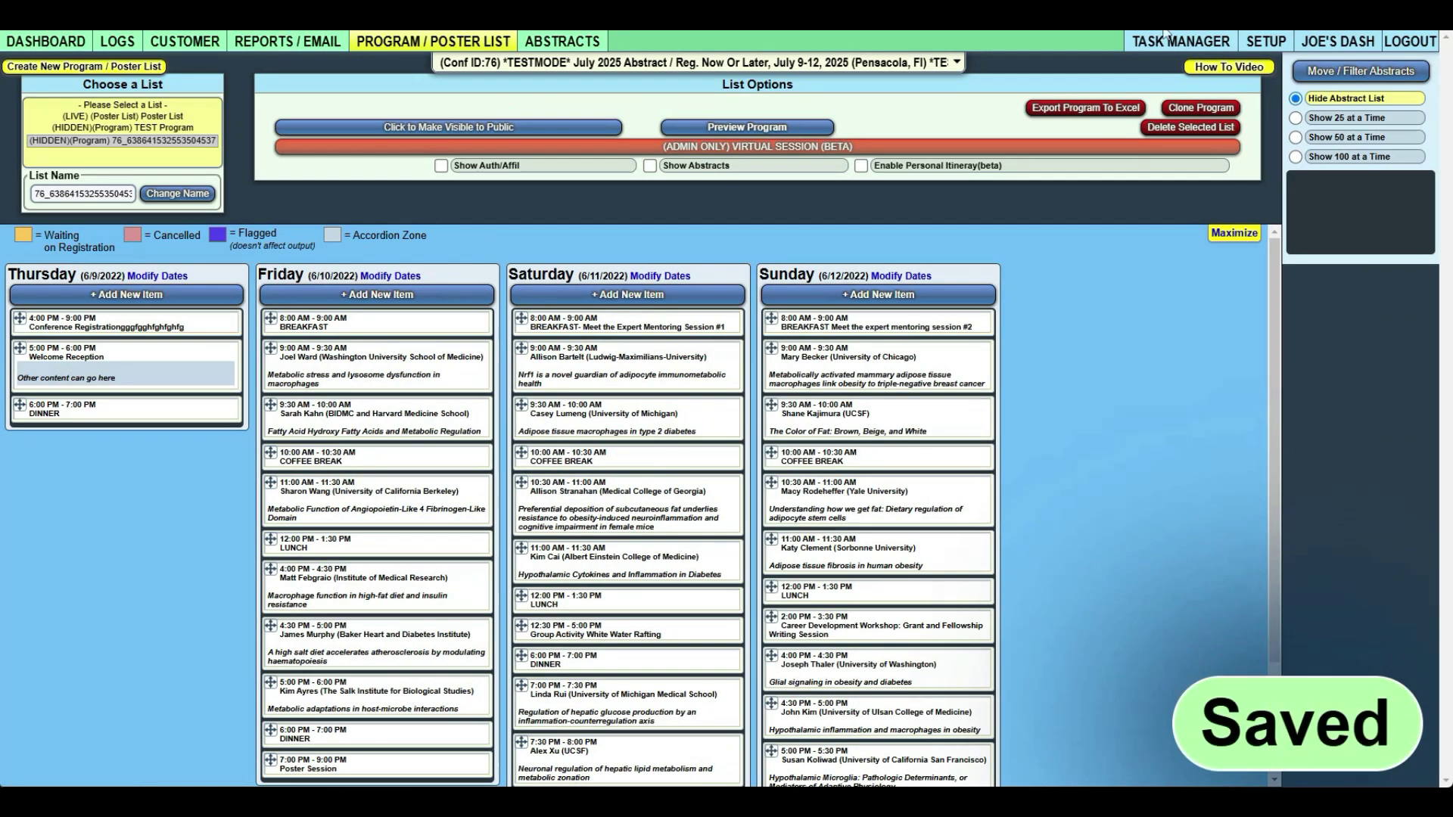
click(727, 129)
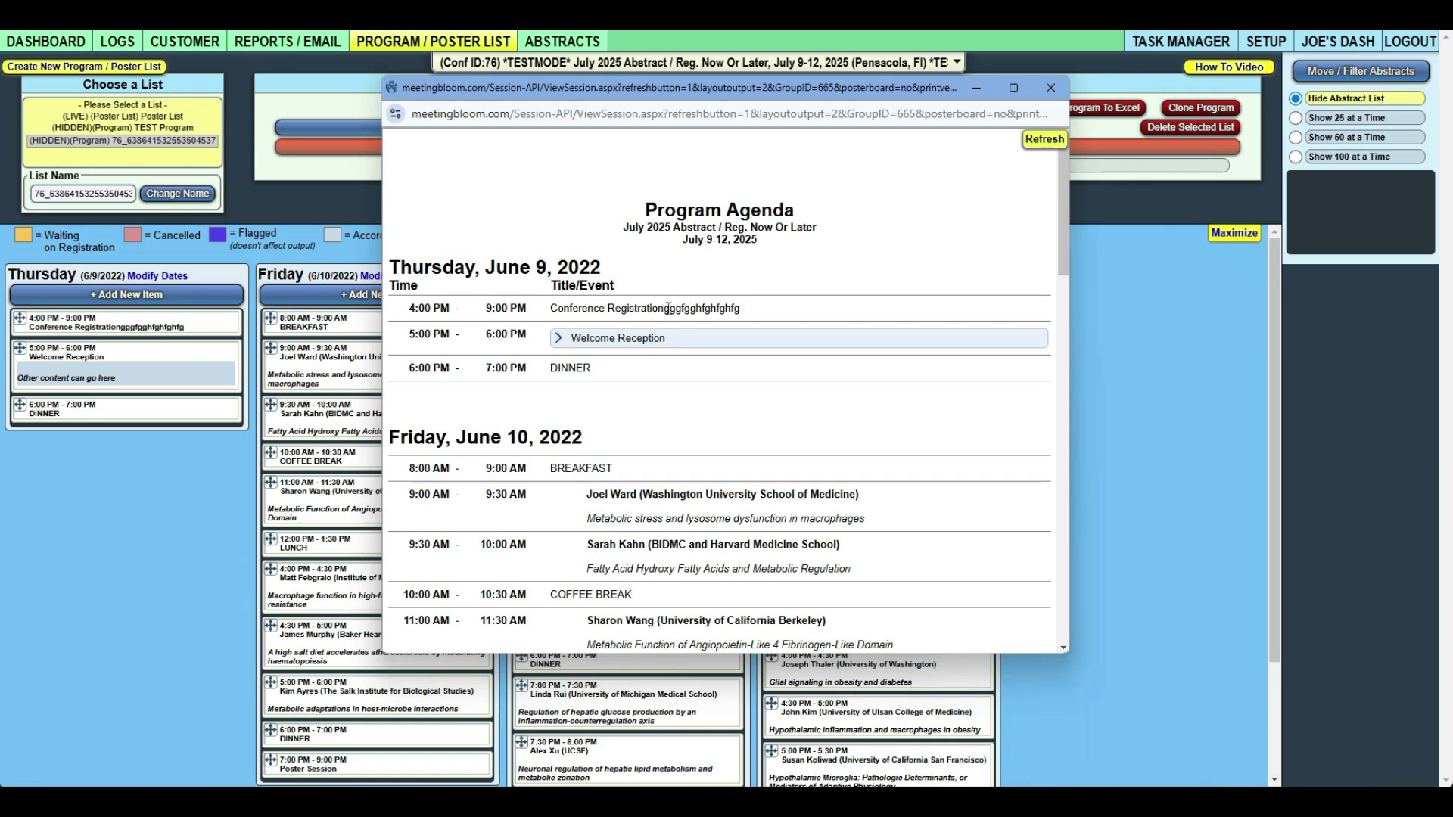
drag(669, 308, 740, 311)
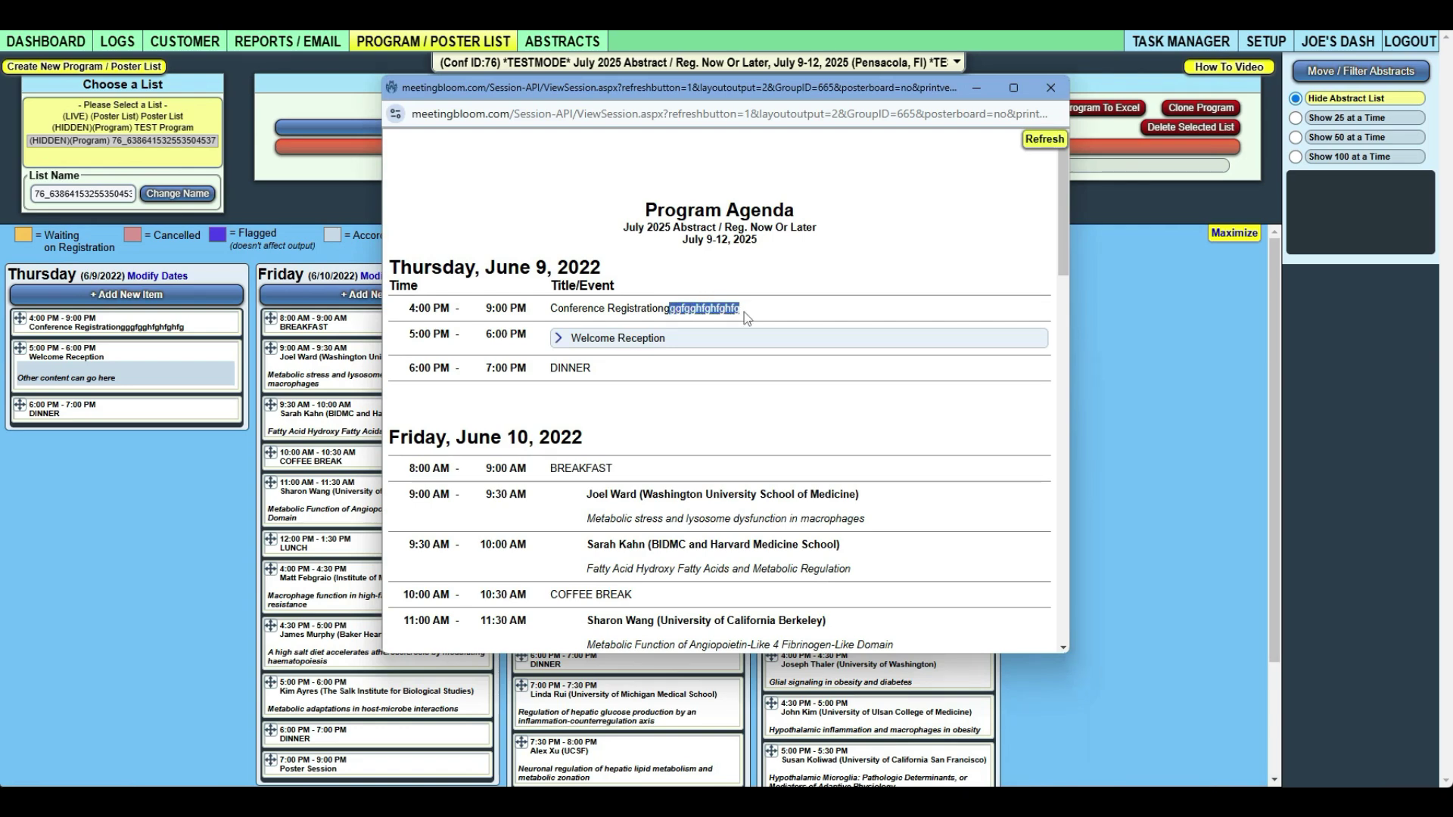
click(1051, 89)
Step: Remove the stray letters so the item reads 'Conference Registration' again, and save
click(157, 329)
click(554, 189)
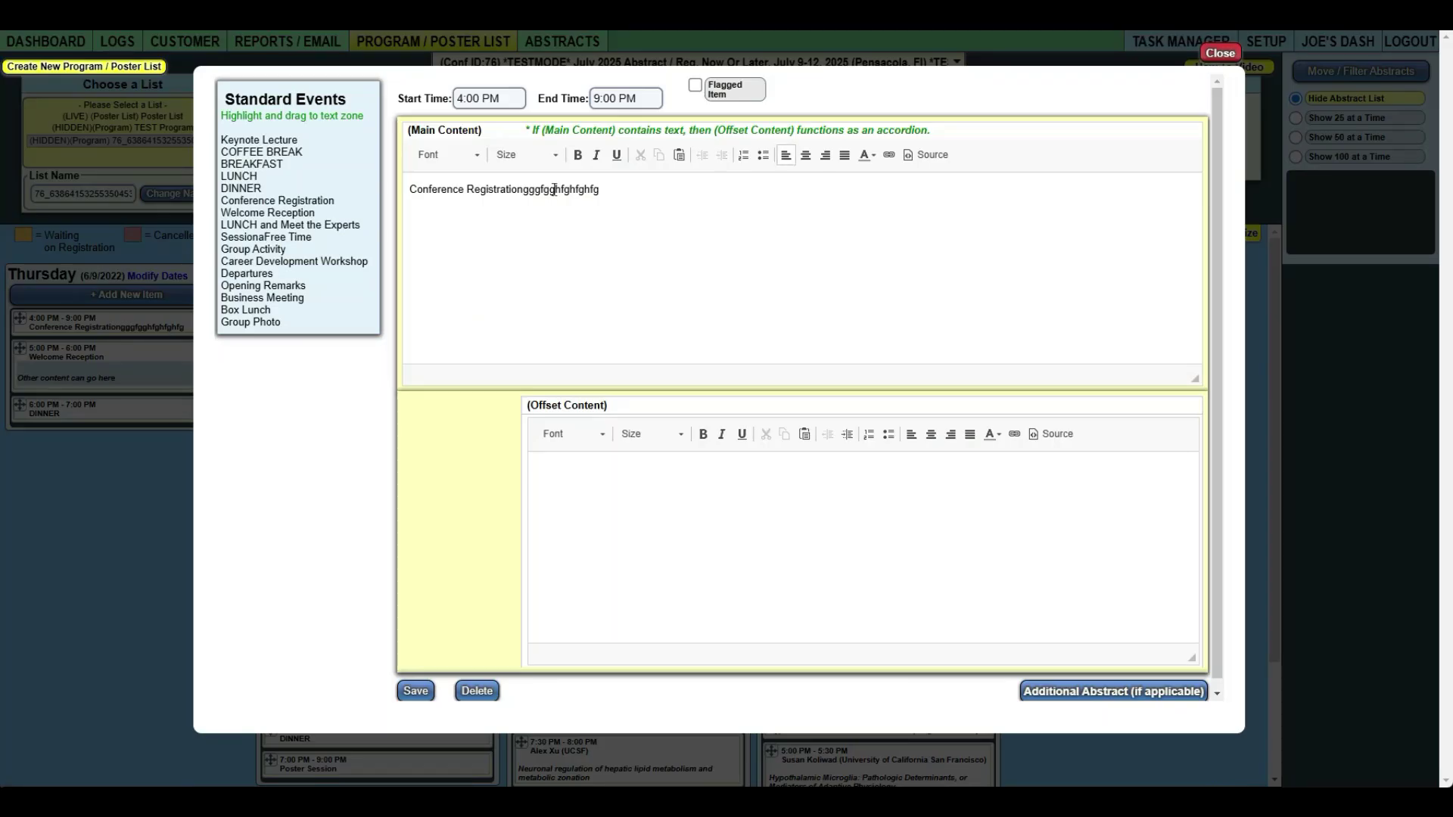
drag(555, 190, 710, 198)
key(BackSpace)
key(BackSpace)
key(BackSpace)
key(BackSpace)
key(BackSpace)
key(BackSpace)
key(BackSpace)
click(422, 692)
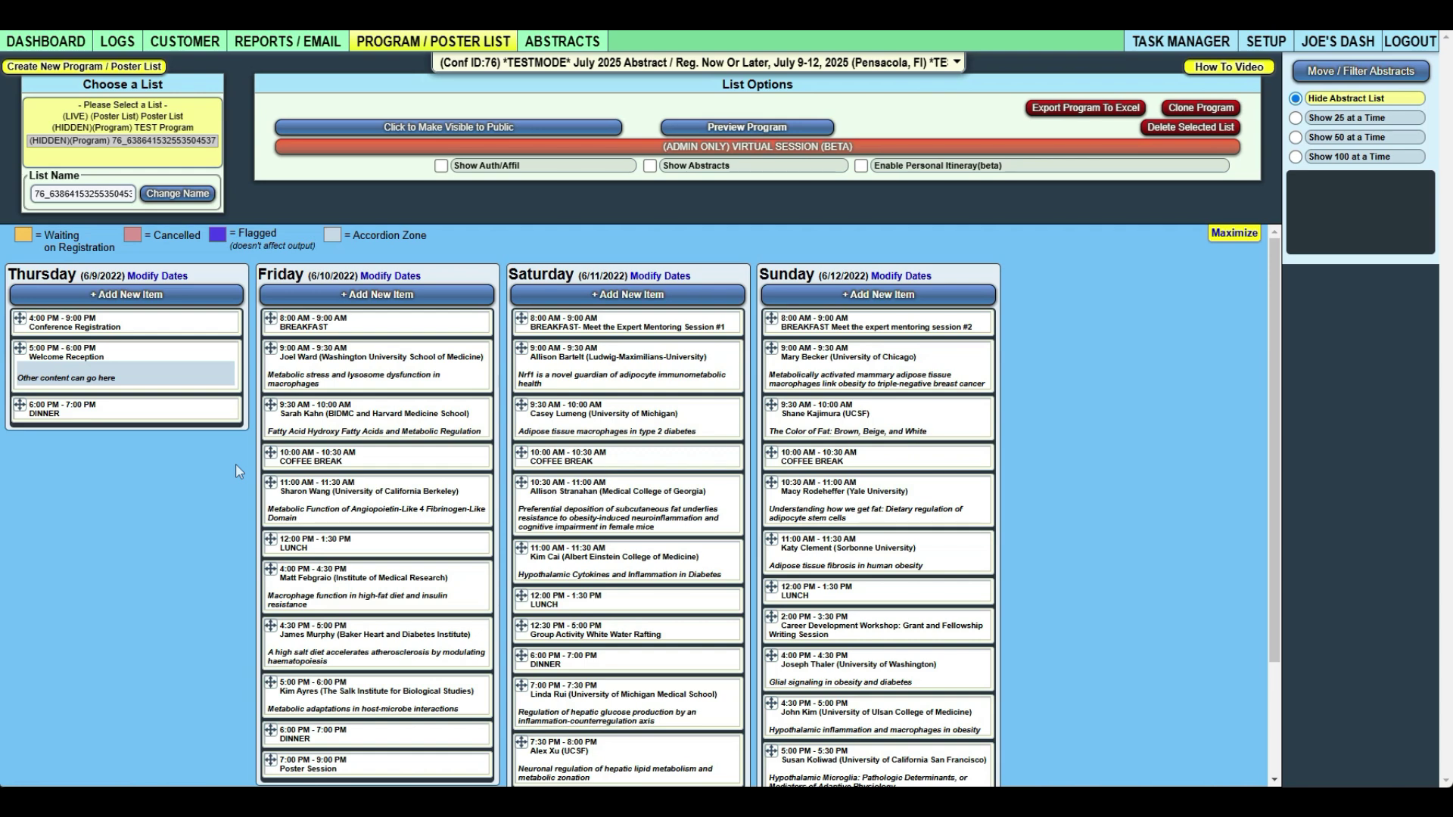
Step: Add a new Thursday item with main text 'hggjhgjh'
click(136, 297)
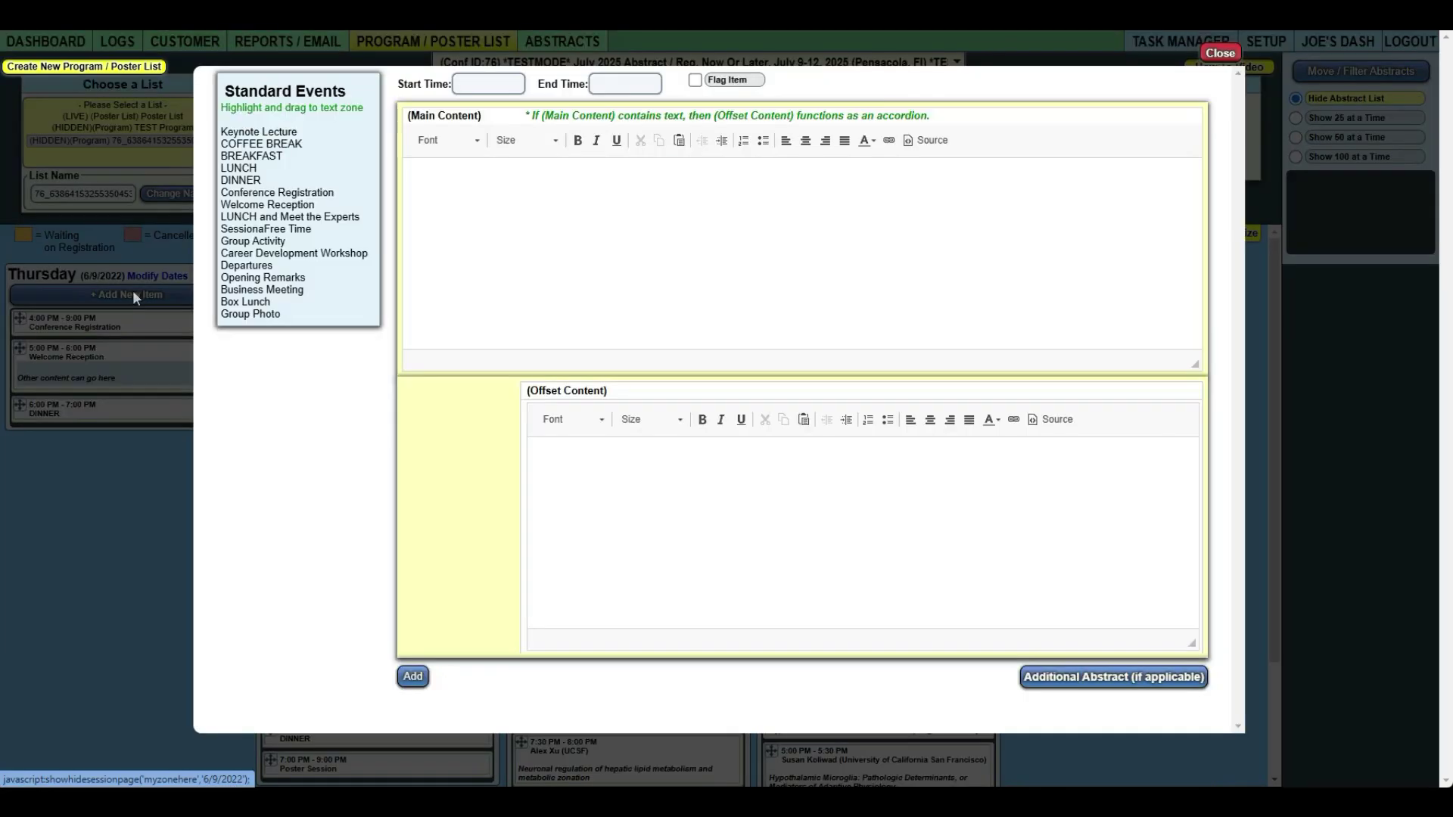
click(669, 178)
text(hggjhgjh)
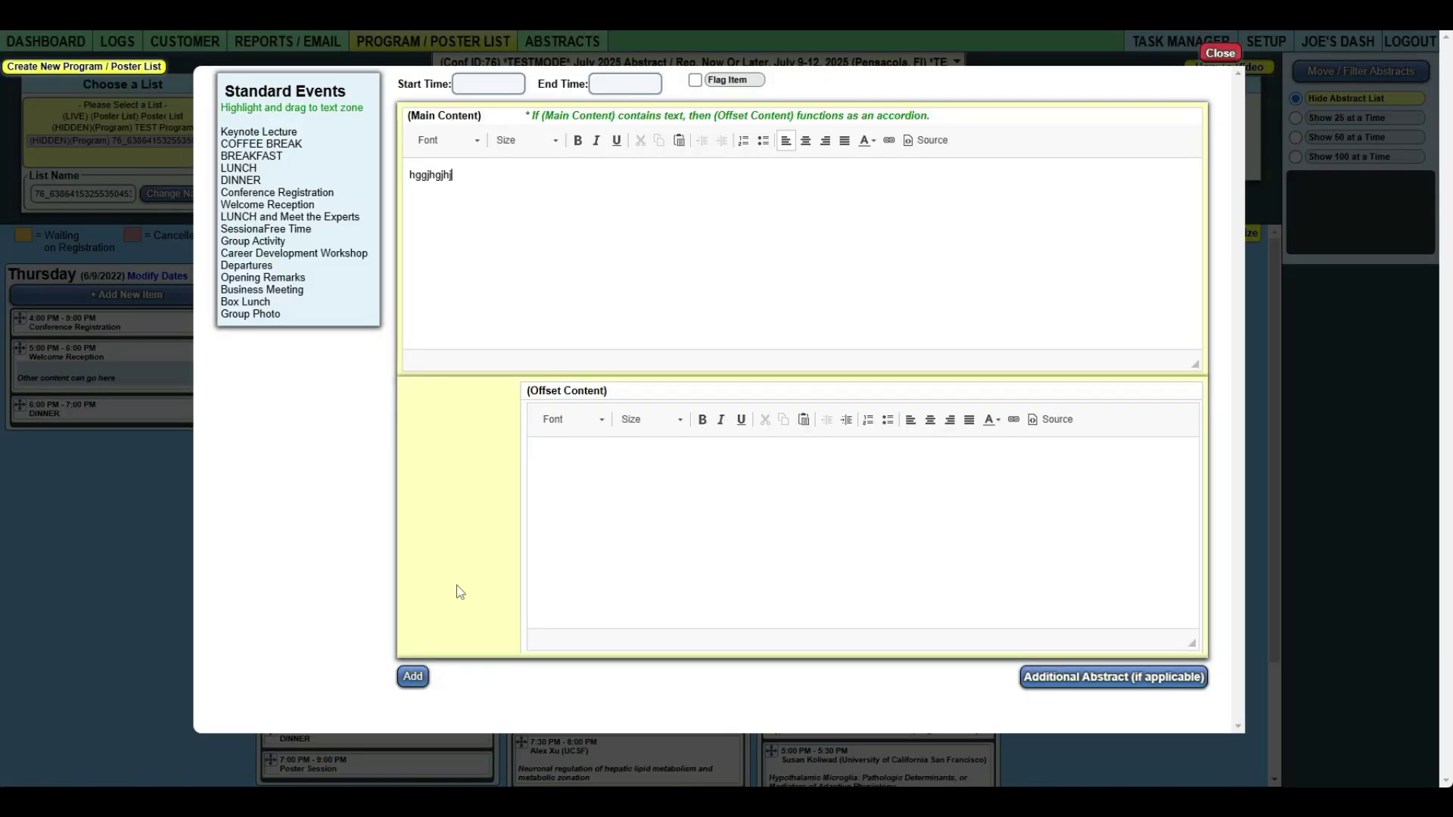
click(496, 86)
scroll(484, 152, down, 8)
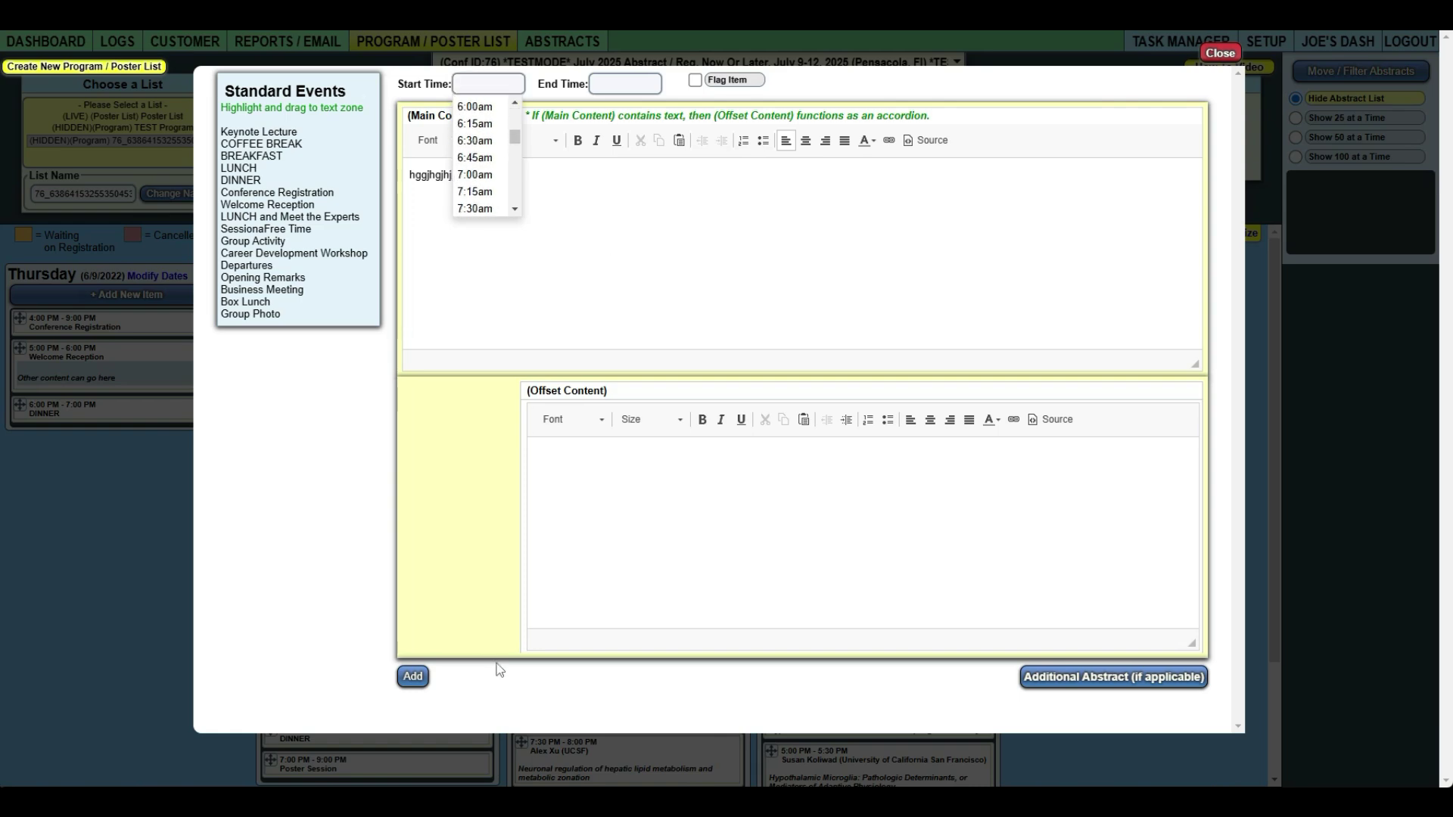
click(413, 676)
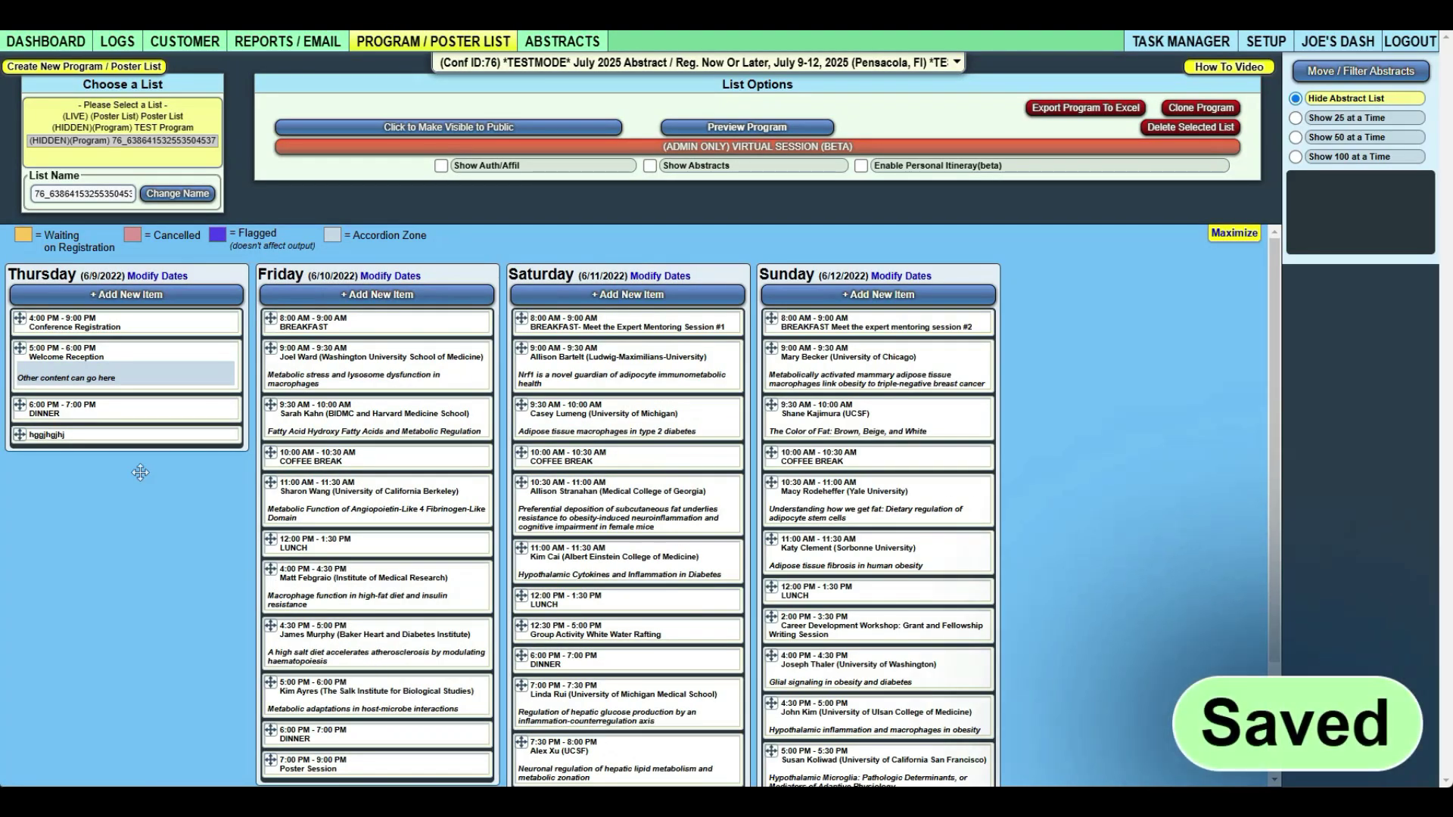
click(46, 435)
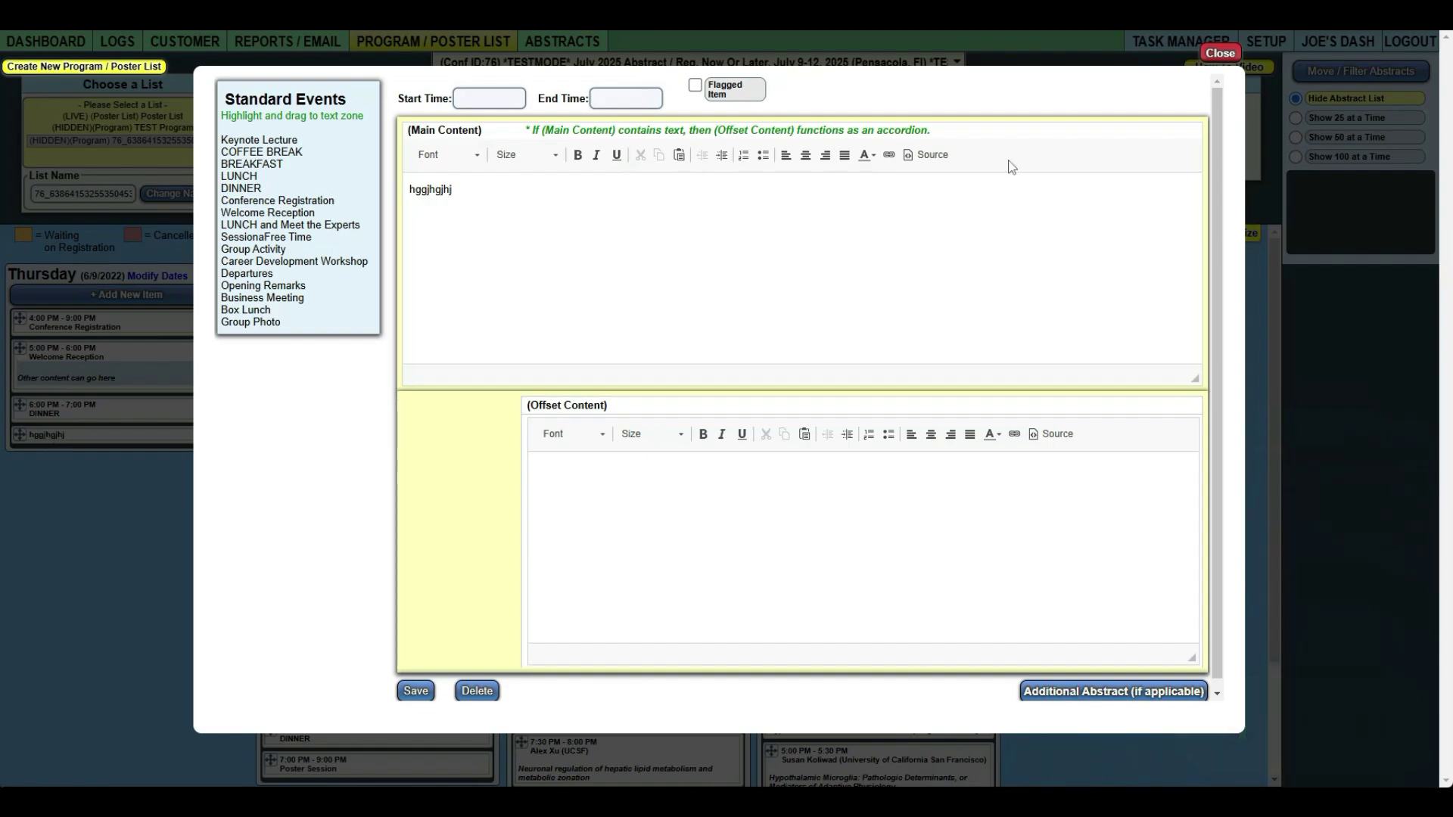
click(1220, 53)
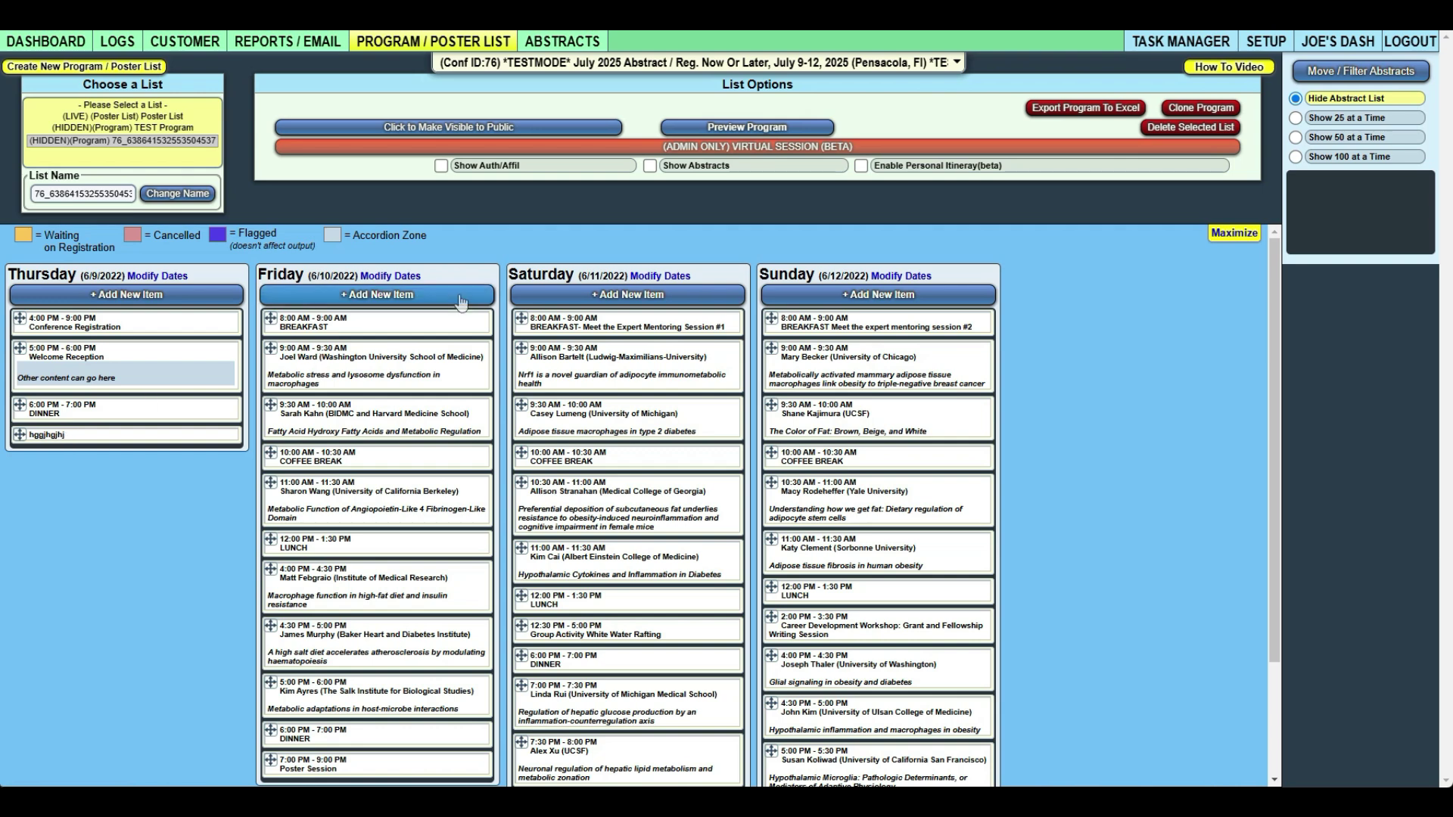
Step: Preview the agenda, inspect the 6:00 PM dinner slot, and close the preview
click(728, 128)
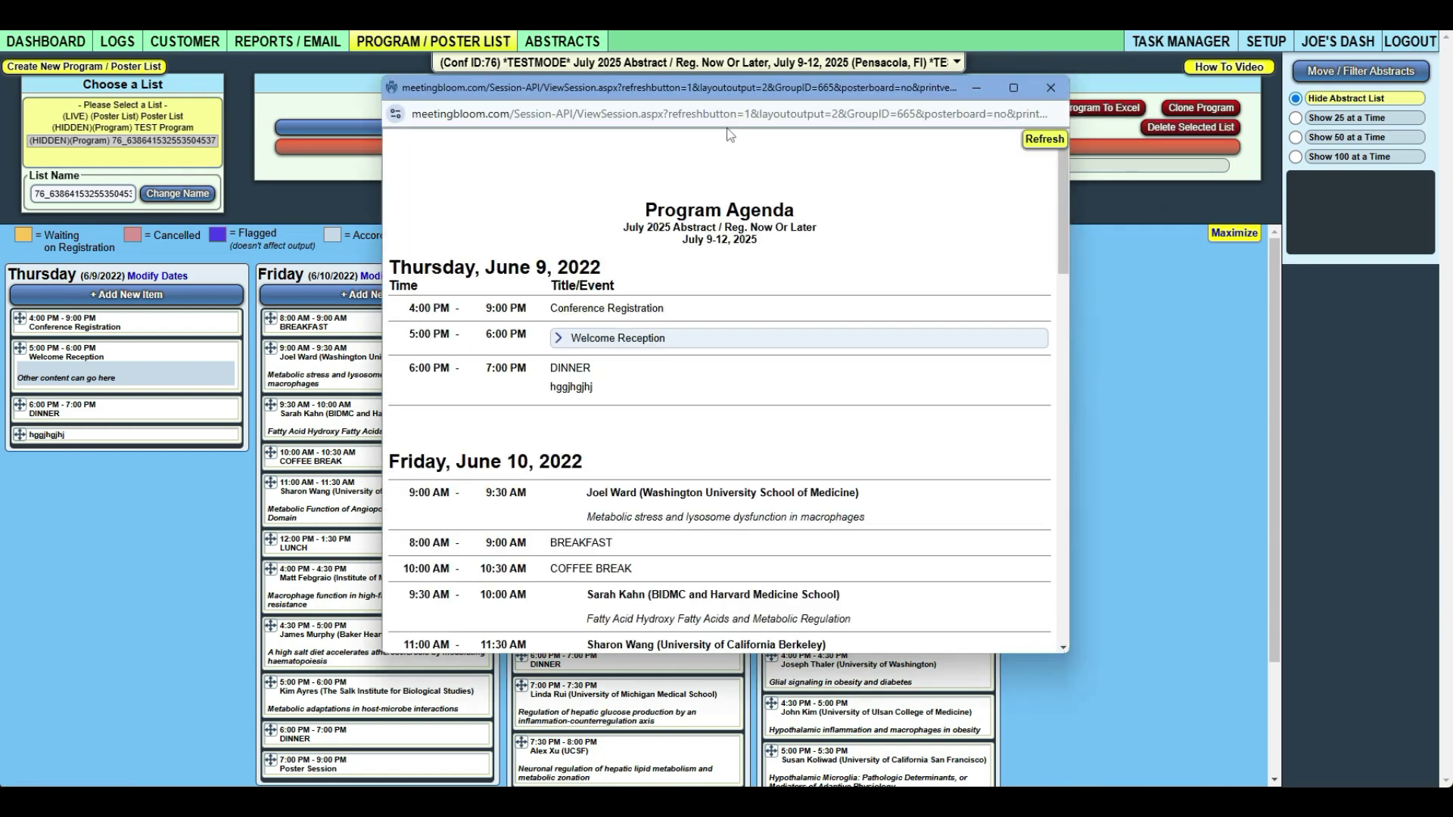
scroll(537, 326, down, 3)
scroll(538, 328, up, 3)
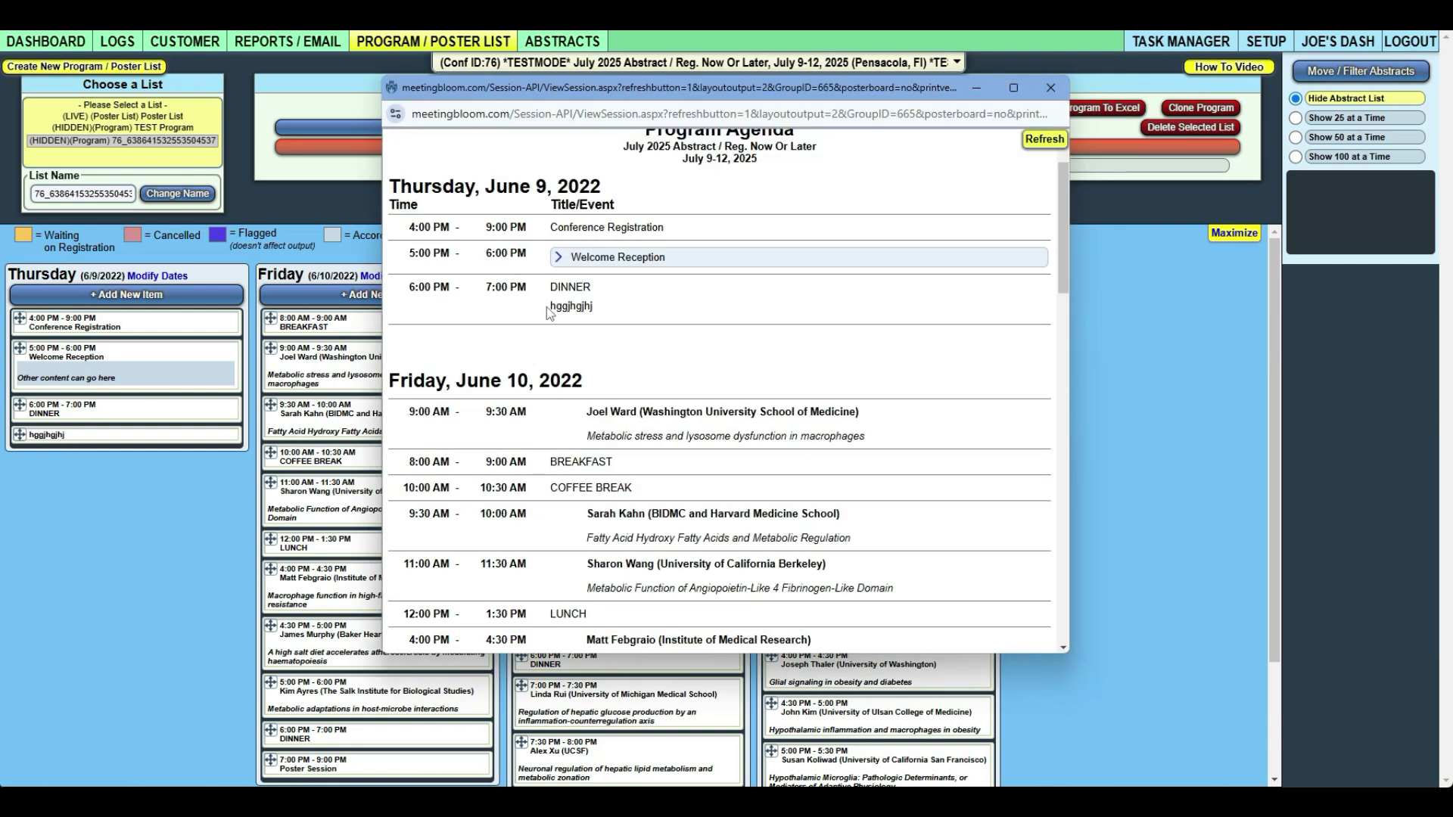
drag(406, 289, 535, 294)
click(538, 295)
drag(406, 291, 532, 292)
click(536, 290)
key(ctrl+w)
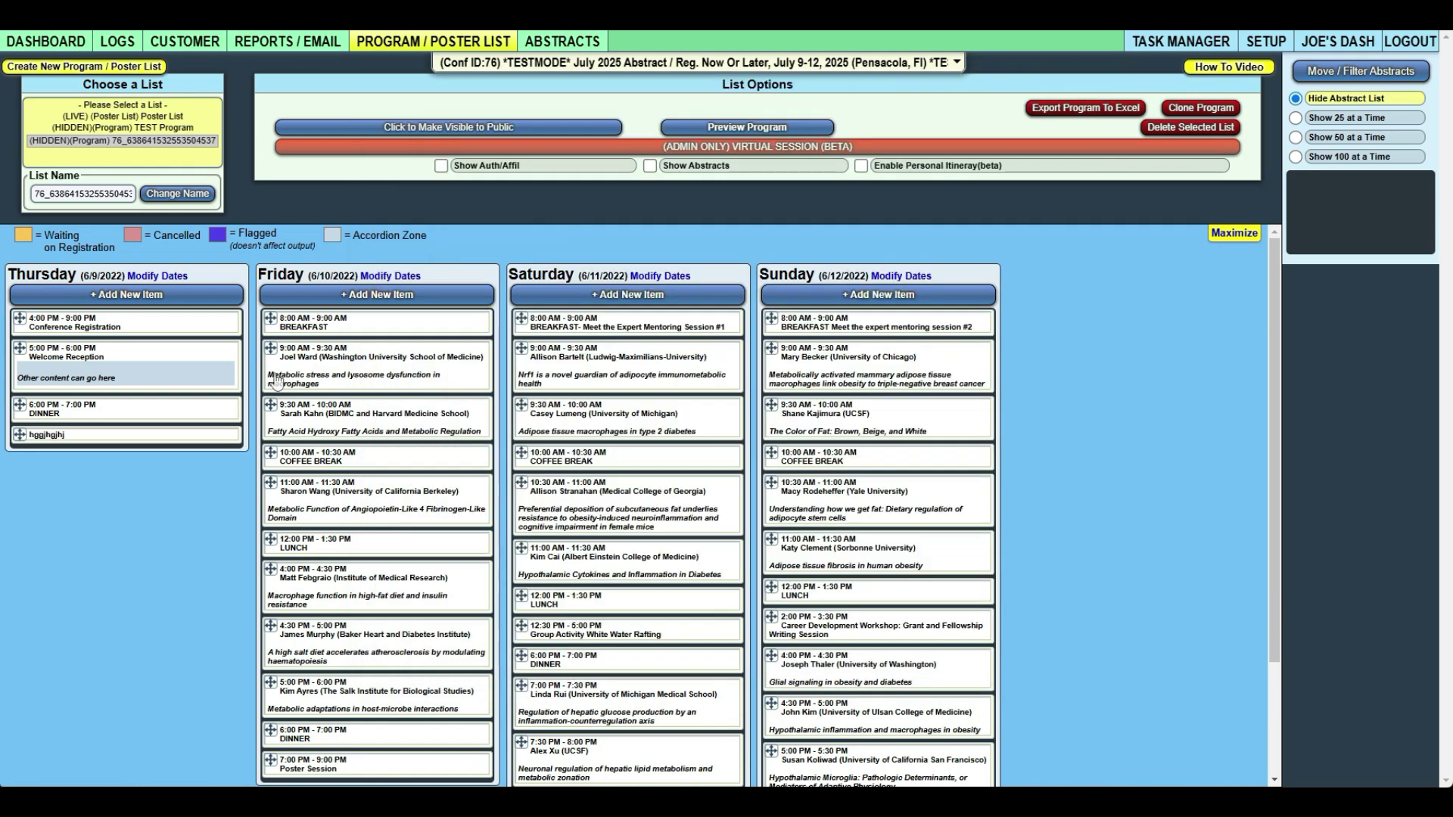
Step: Create the list 'test program' from 6/1/2025 to 6/4/2025 and open it
click(78, 68)
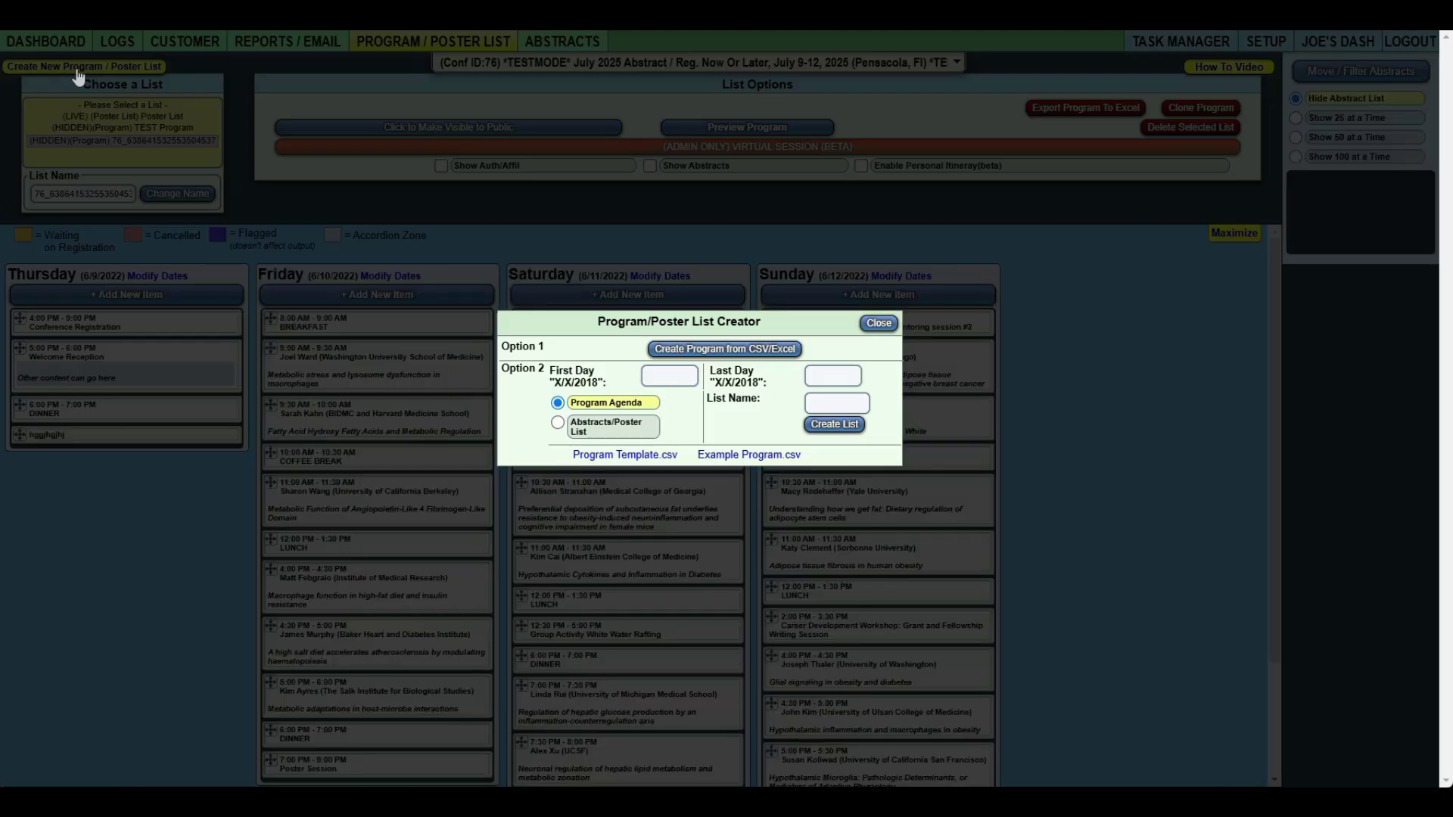
click(662, 376)
text(6/1/2025)
key(Tab)
text(6)
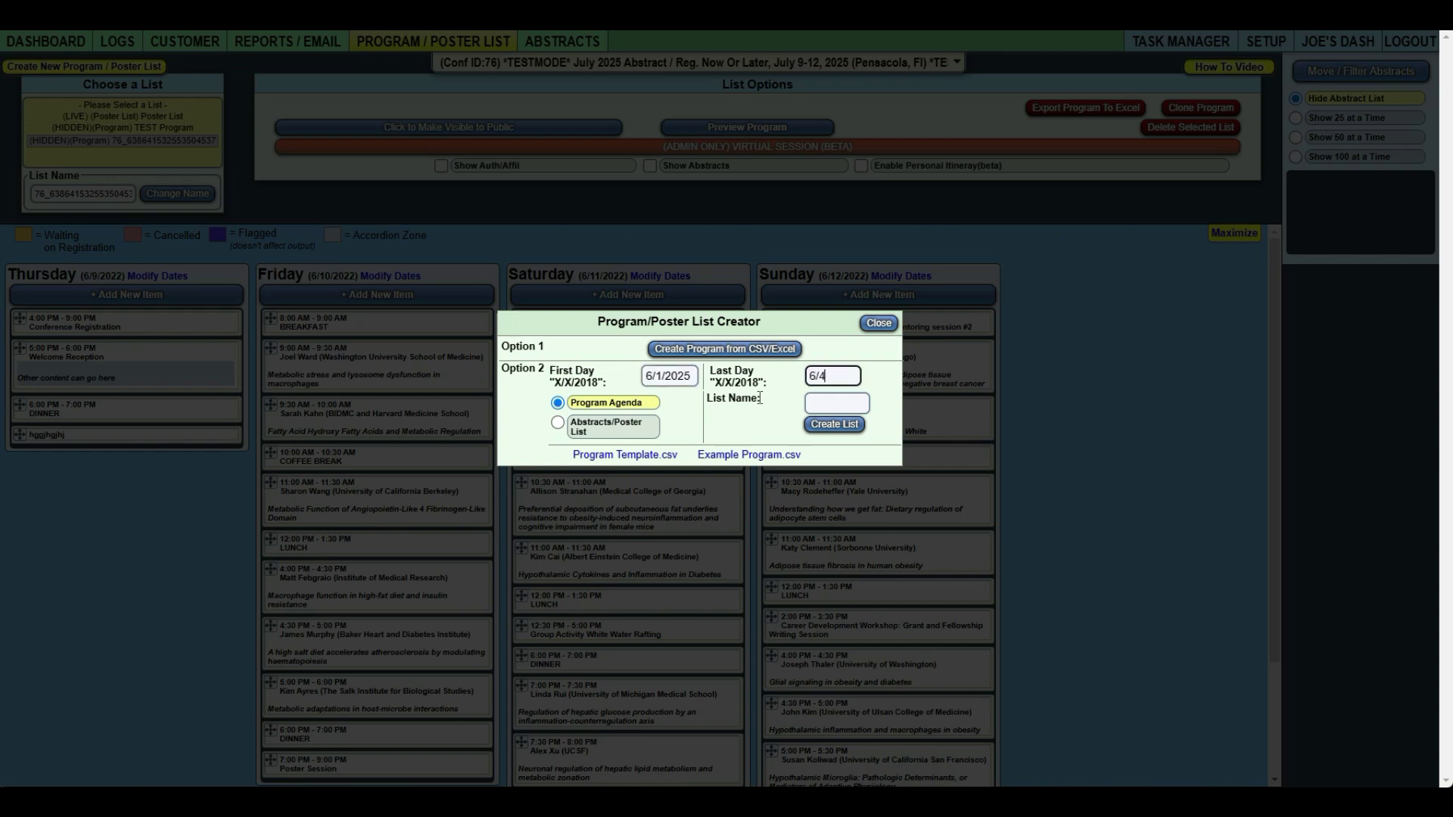
text(/4/2025)
click(846, 401)
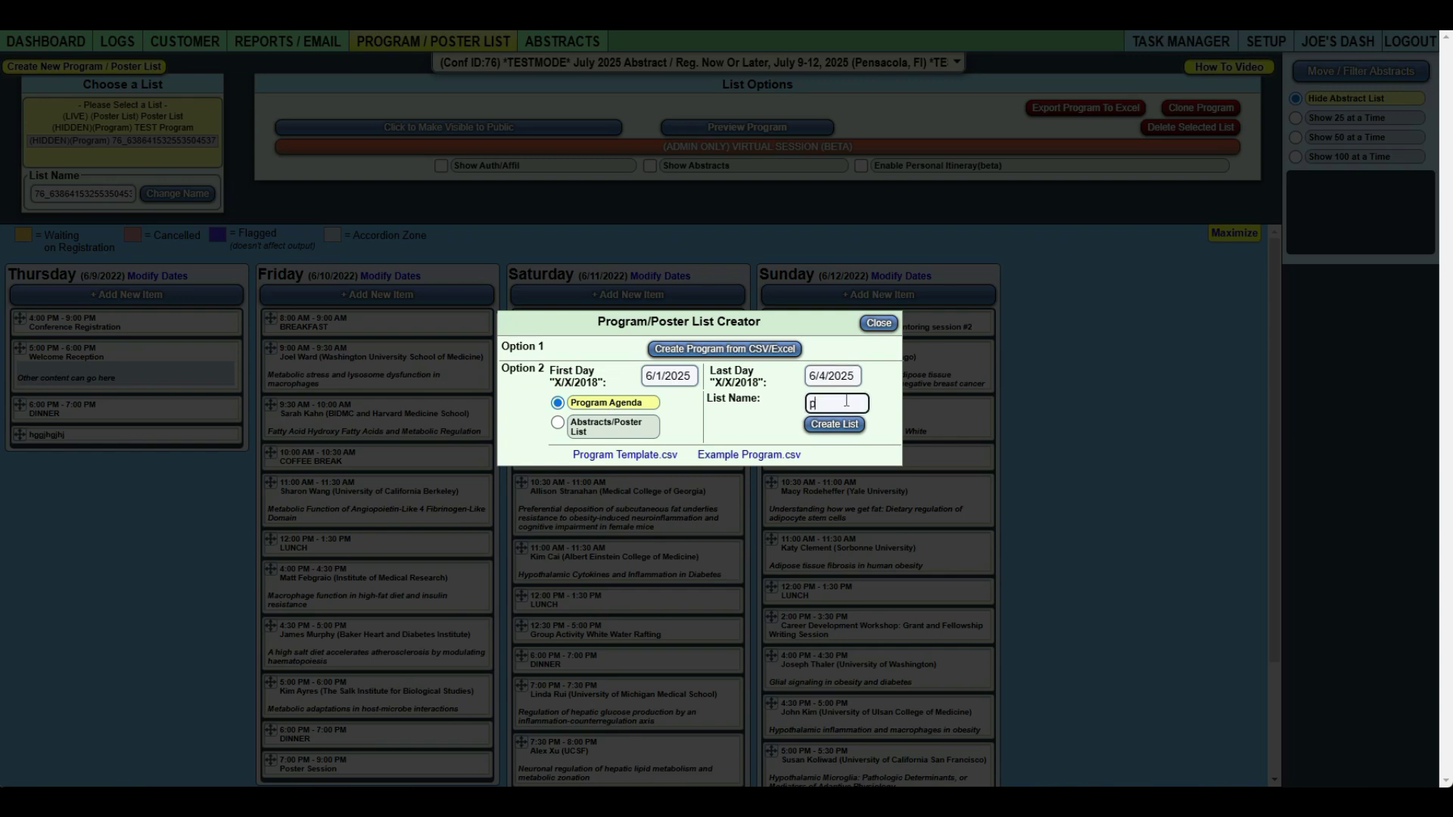
text(test program)
key(Return)
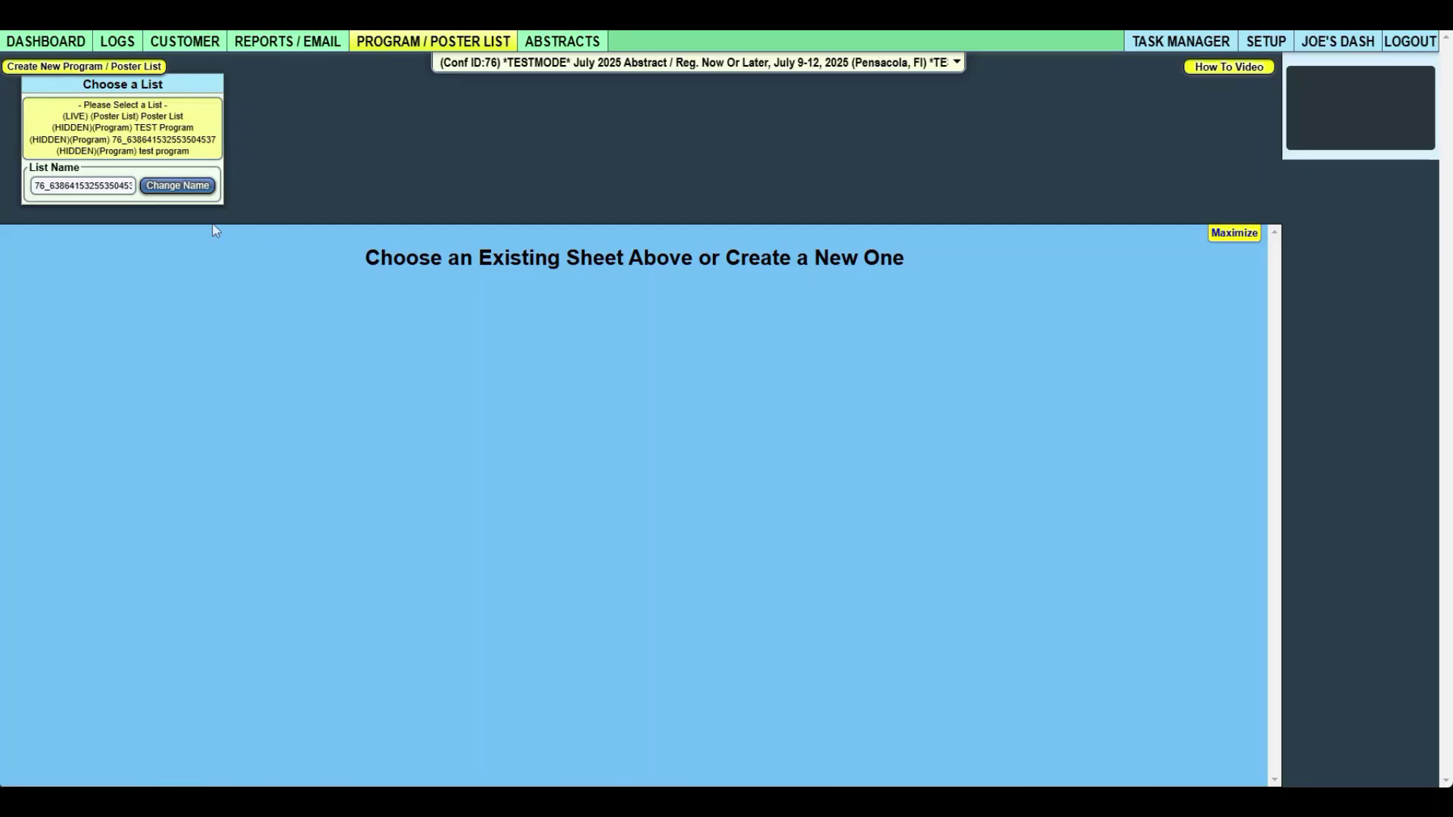
click(113, 152)
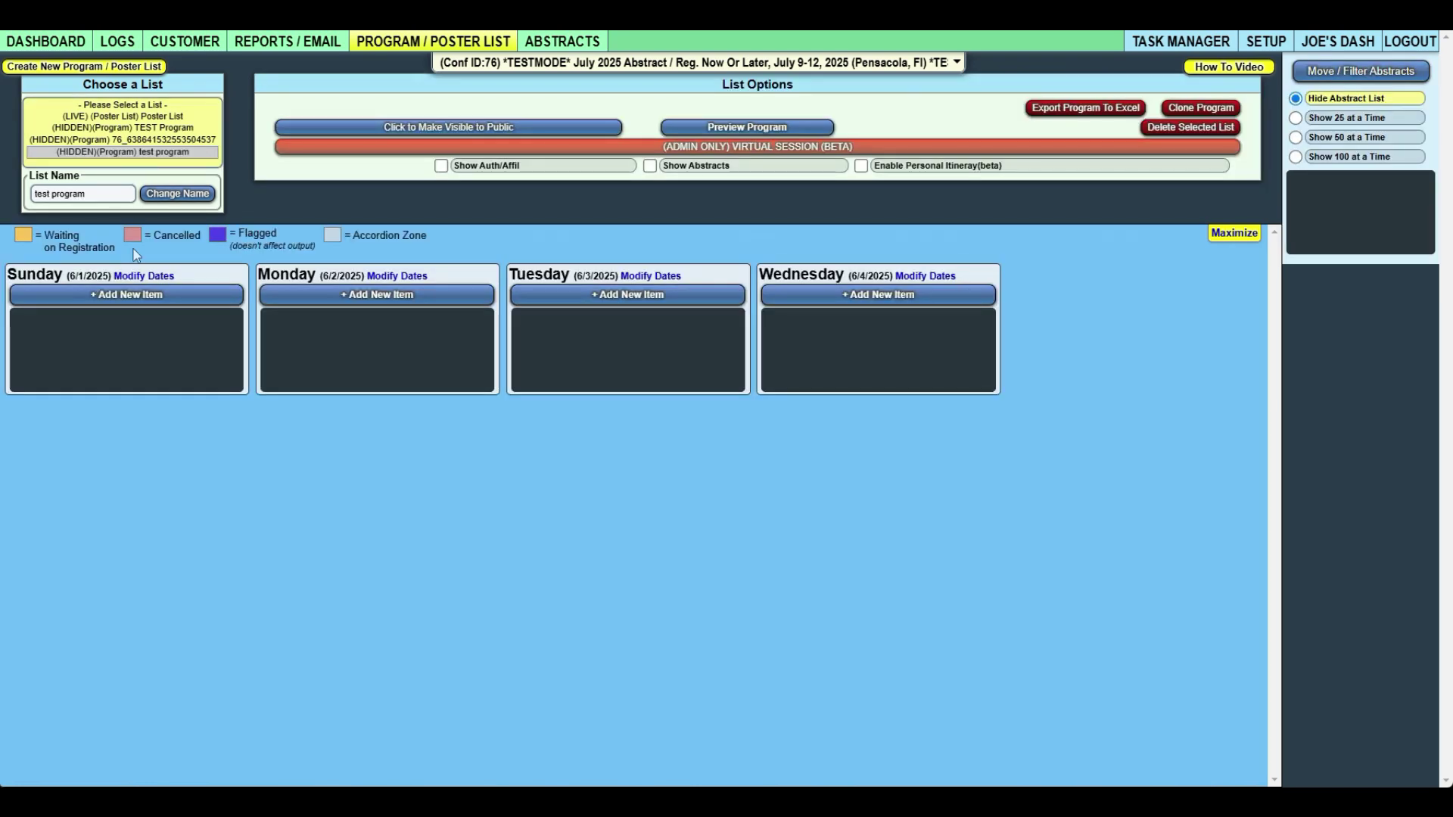
Step: Start a new Sunday item timed 12:15 AM to 12:45 AM and flag it
click(138, 303)
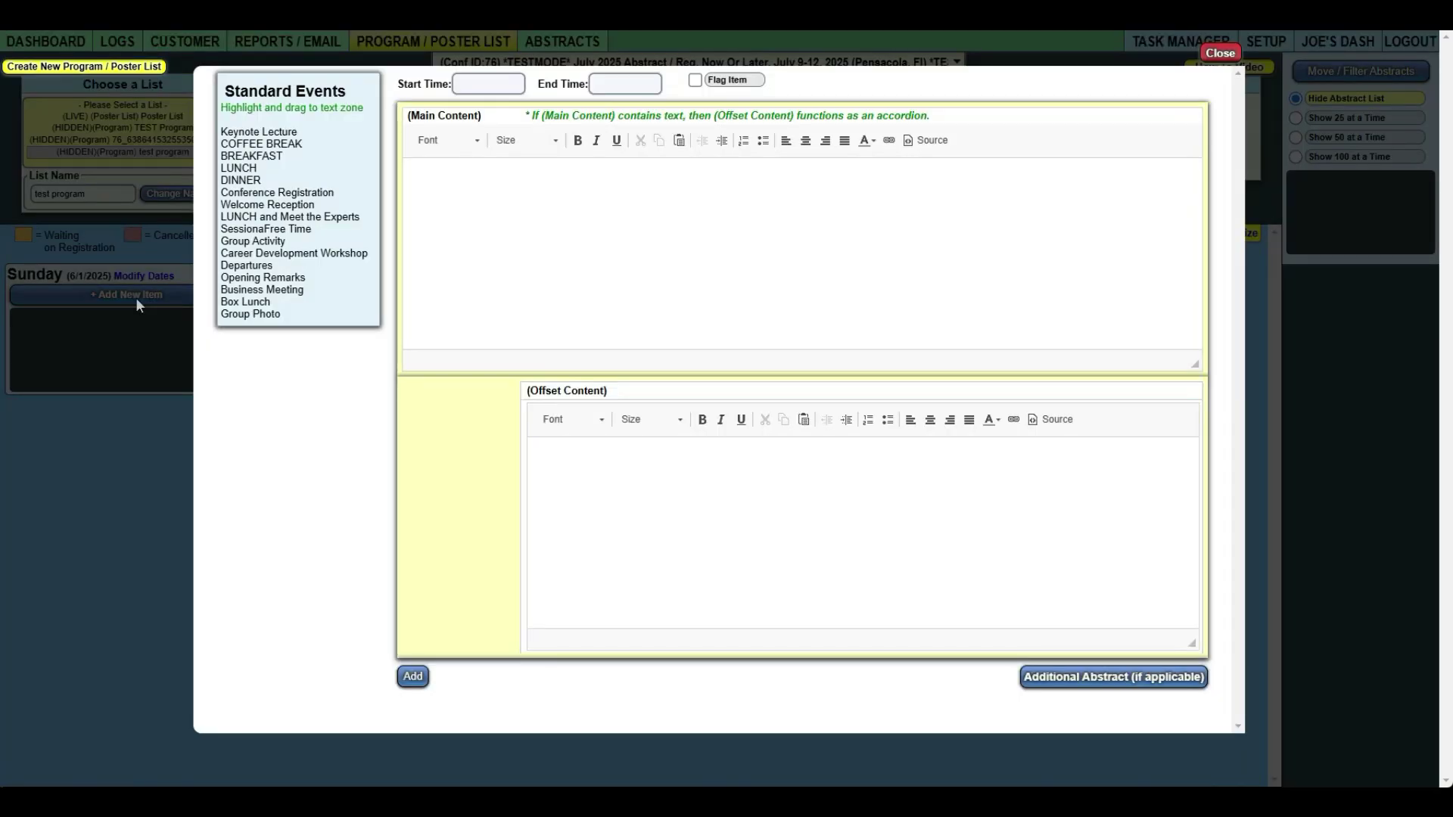
click(503, 181)
click(465, 84)
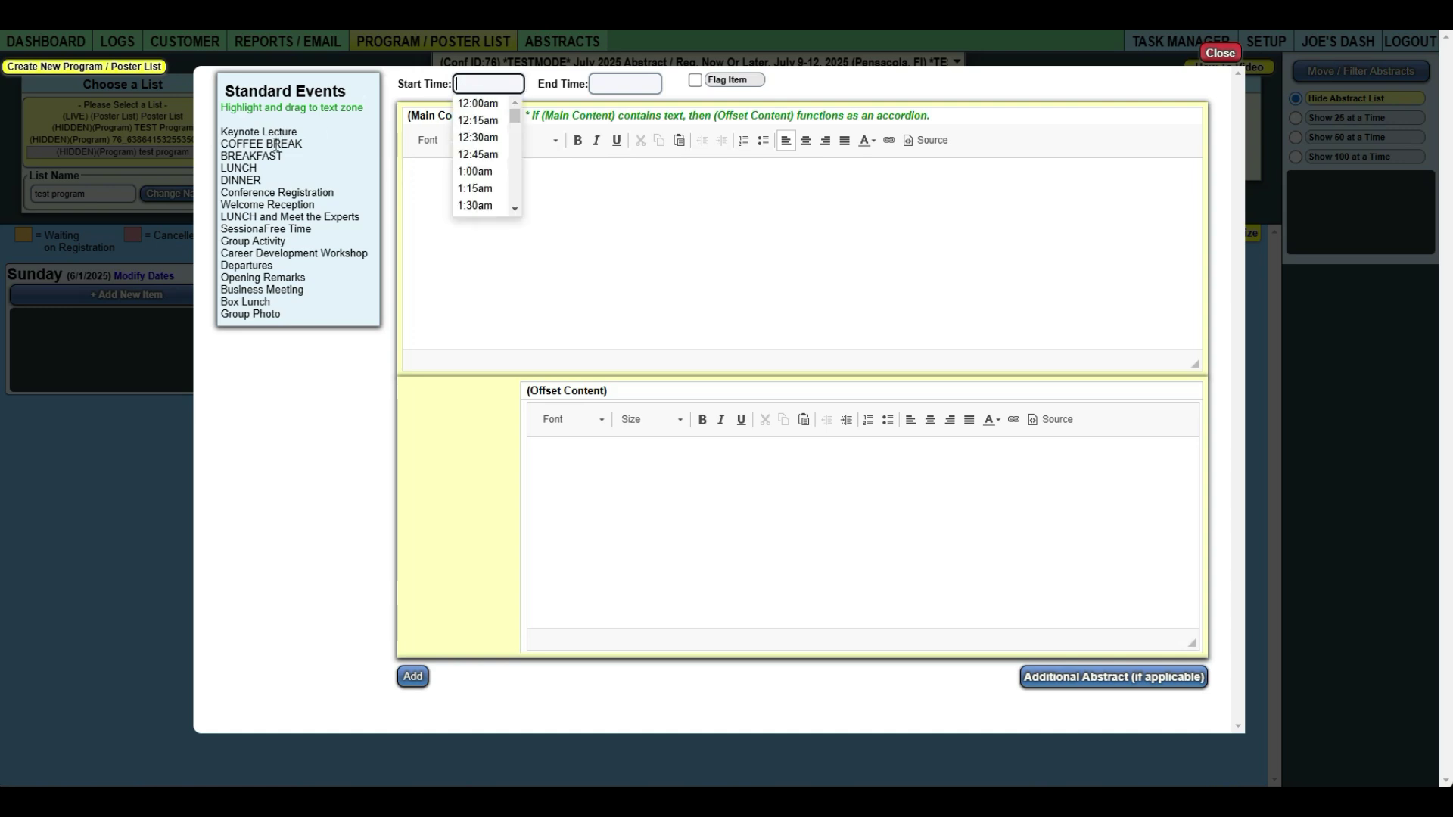
click(477, 120)
click(595, 83)
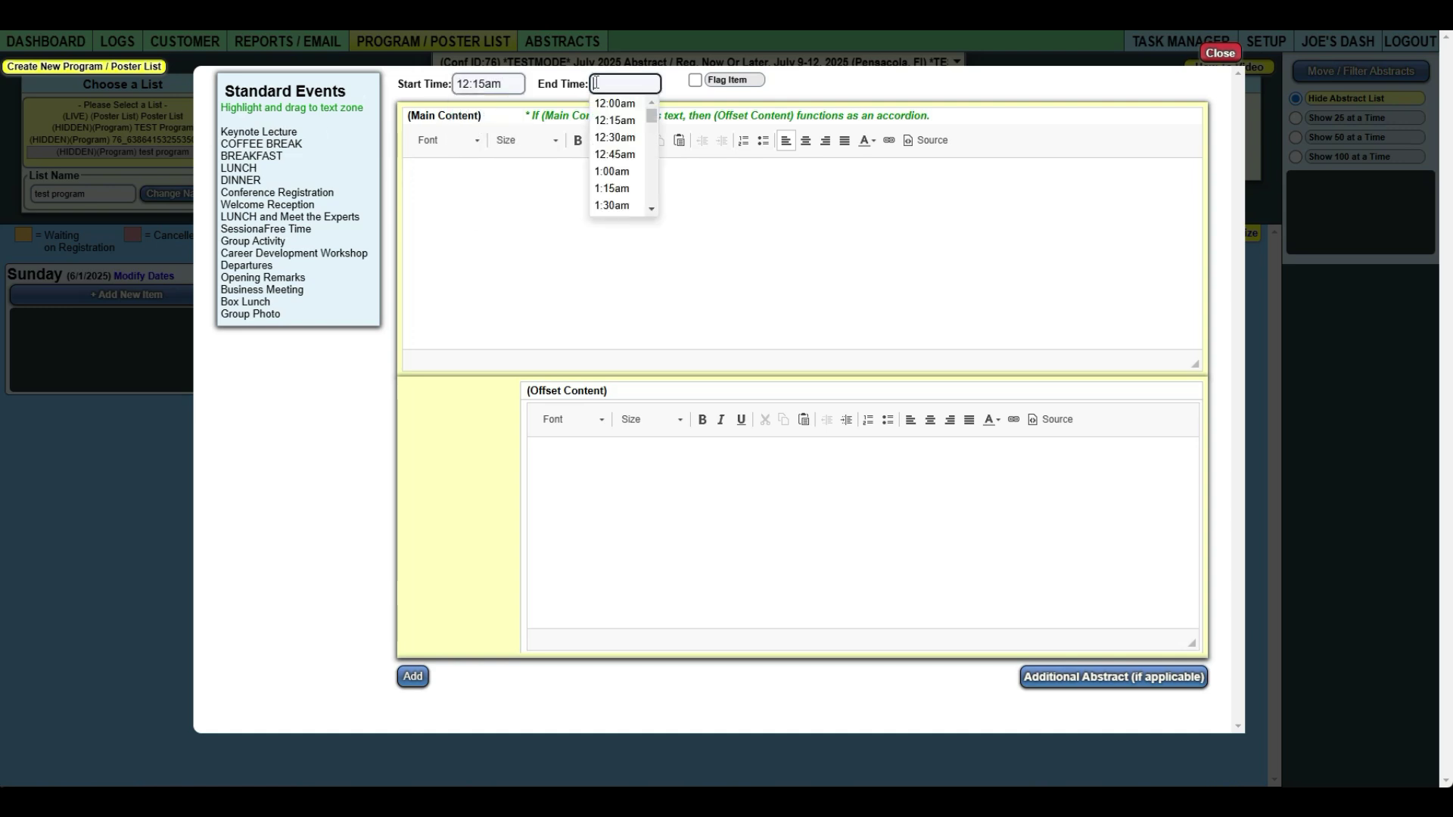
click(617, 155)
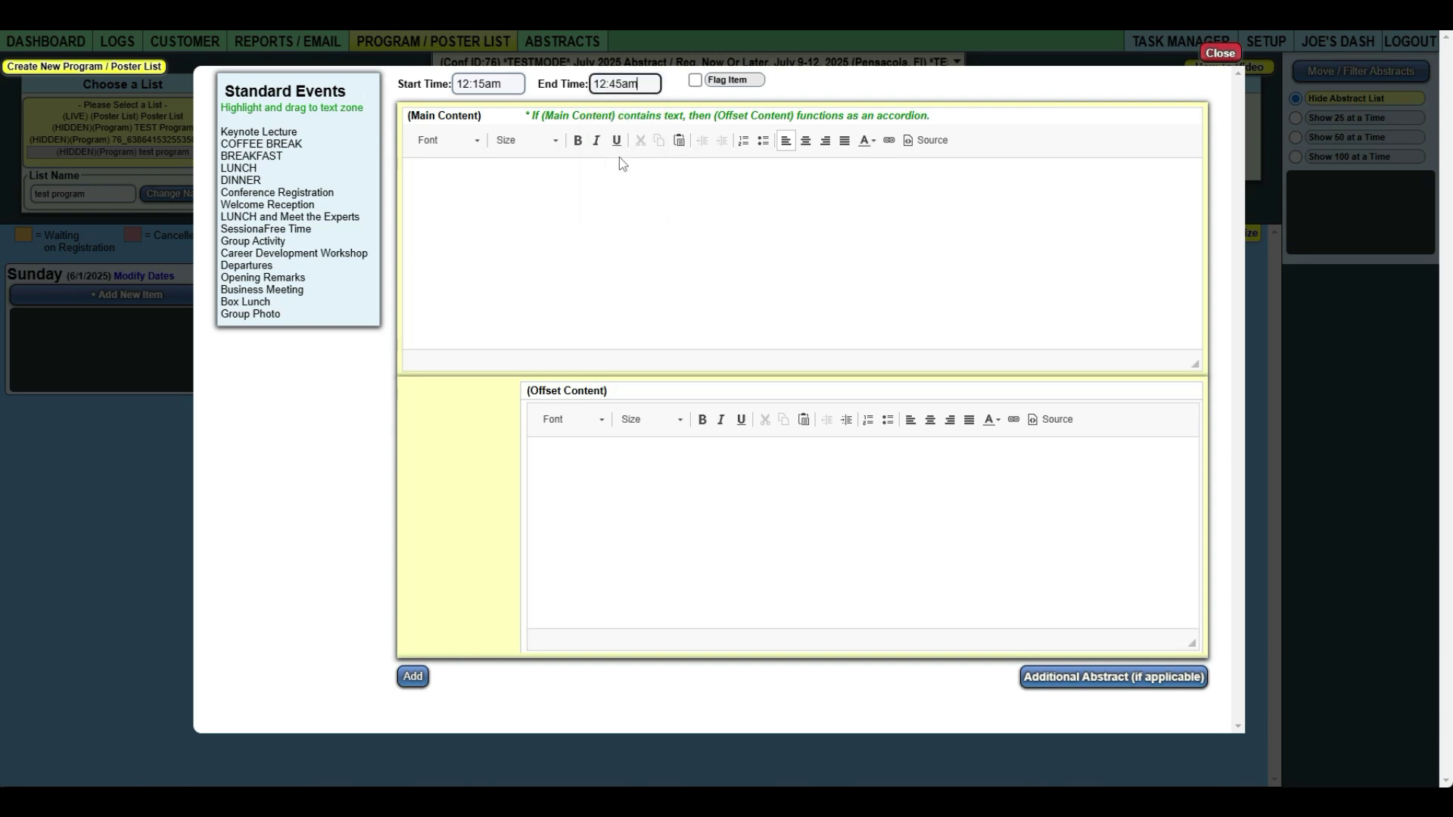
click(695, 81)
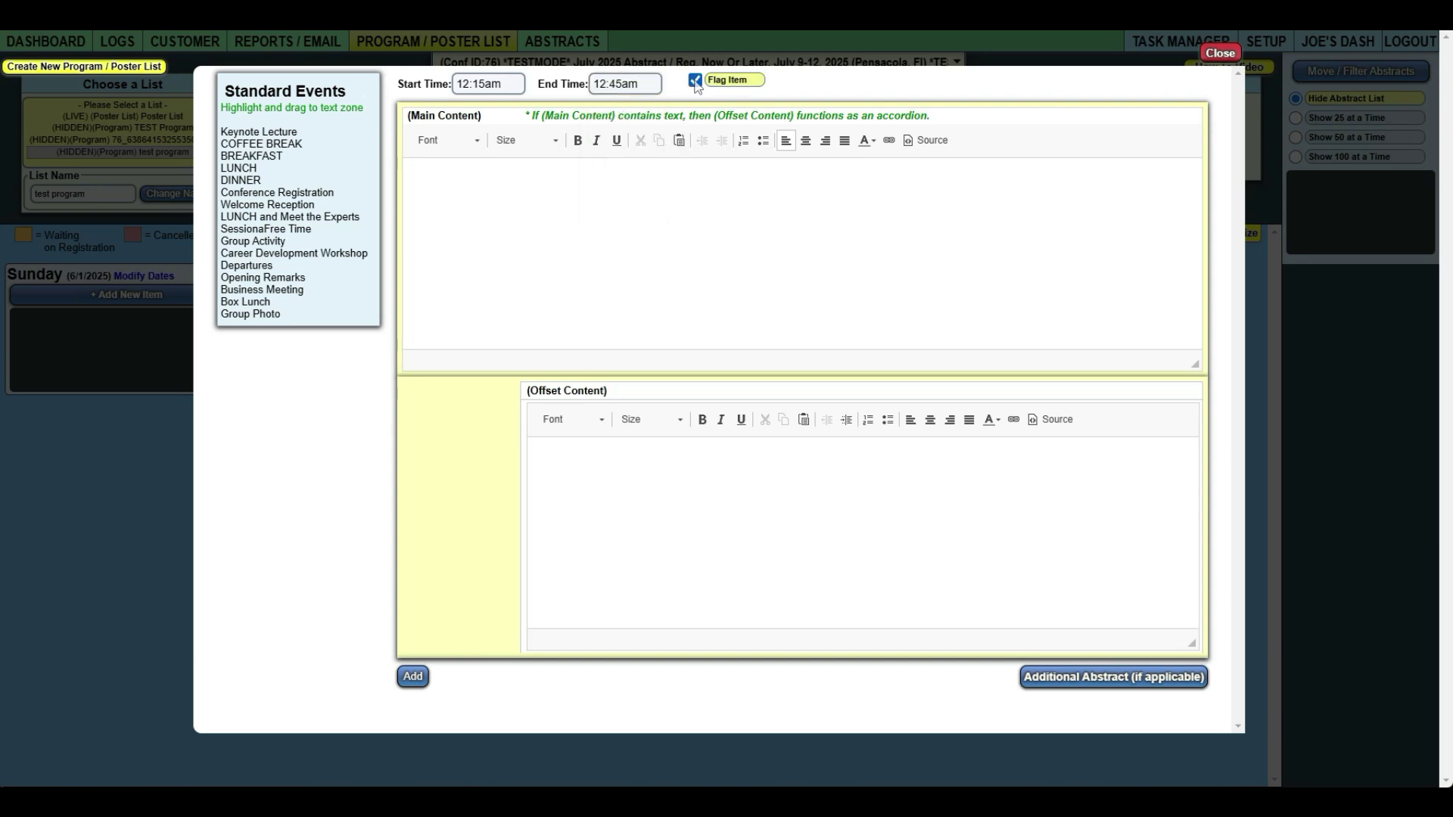
Step: Enter 'main content' as main text and 'secondary' as offset text, then add the item
click(646, 217)
text(main content)
key(Tab)
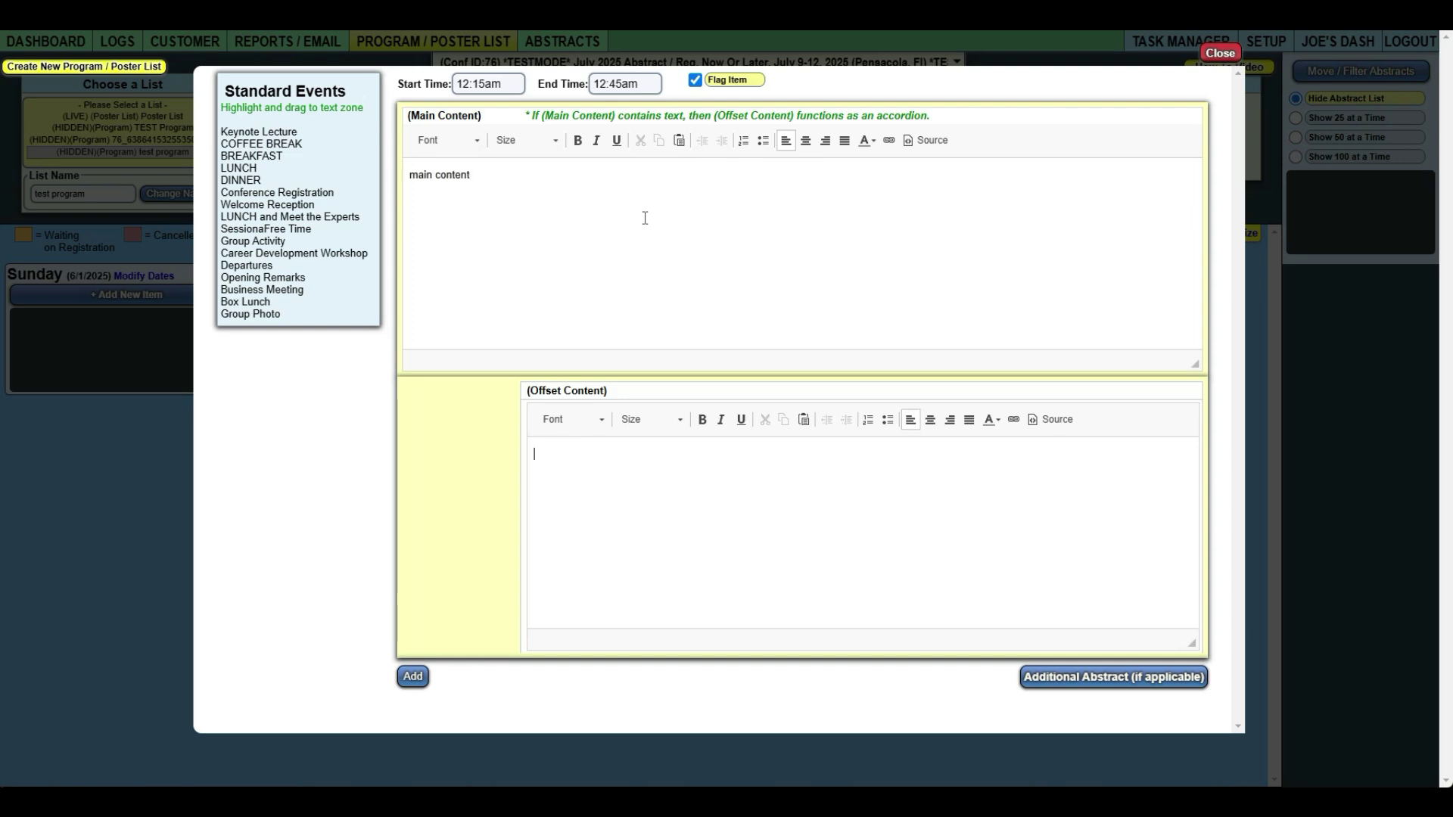
text(secondary)
click(411, 679)
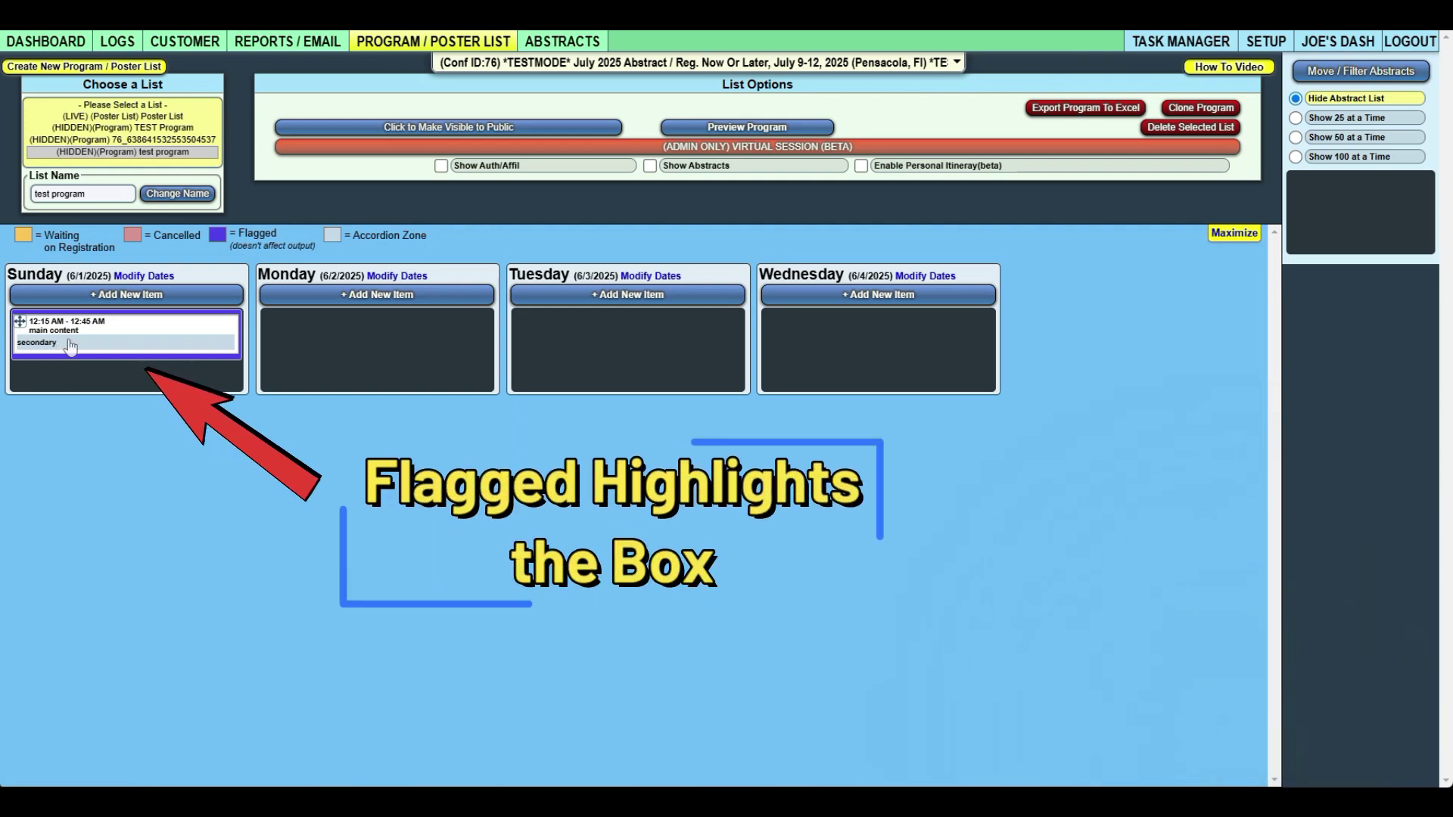
Step: Delete the Sunday item's main content, save, and review the change in the agenda preview
click(759, 127)
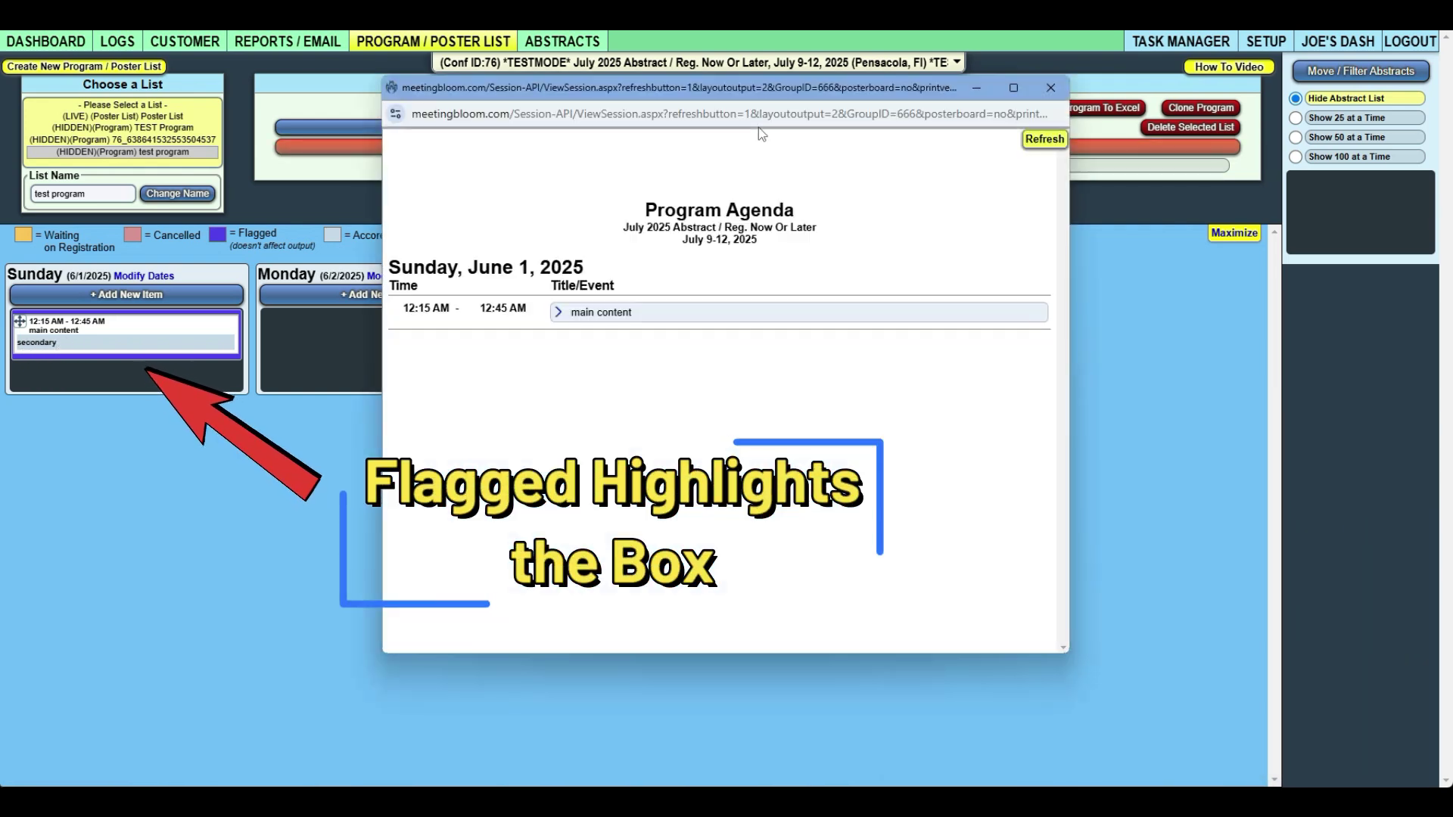
click(581, 314)
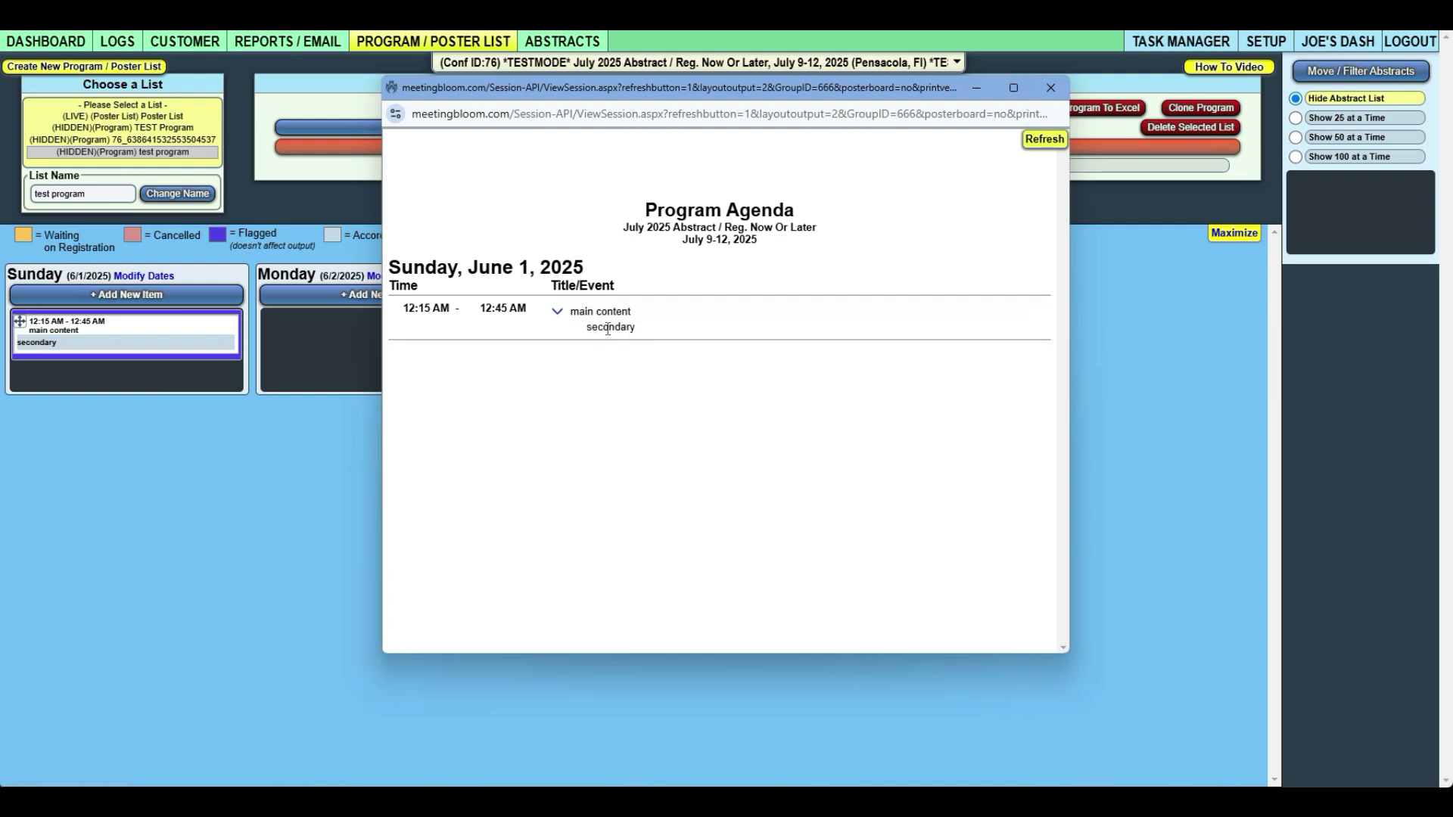
click(1051, 87)
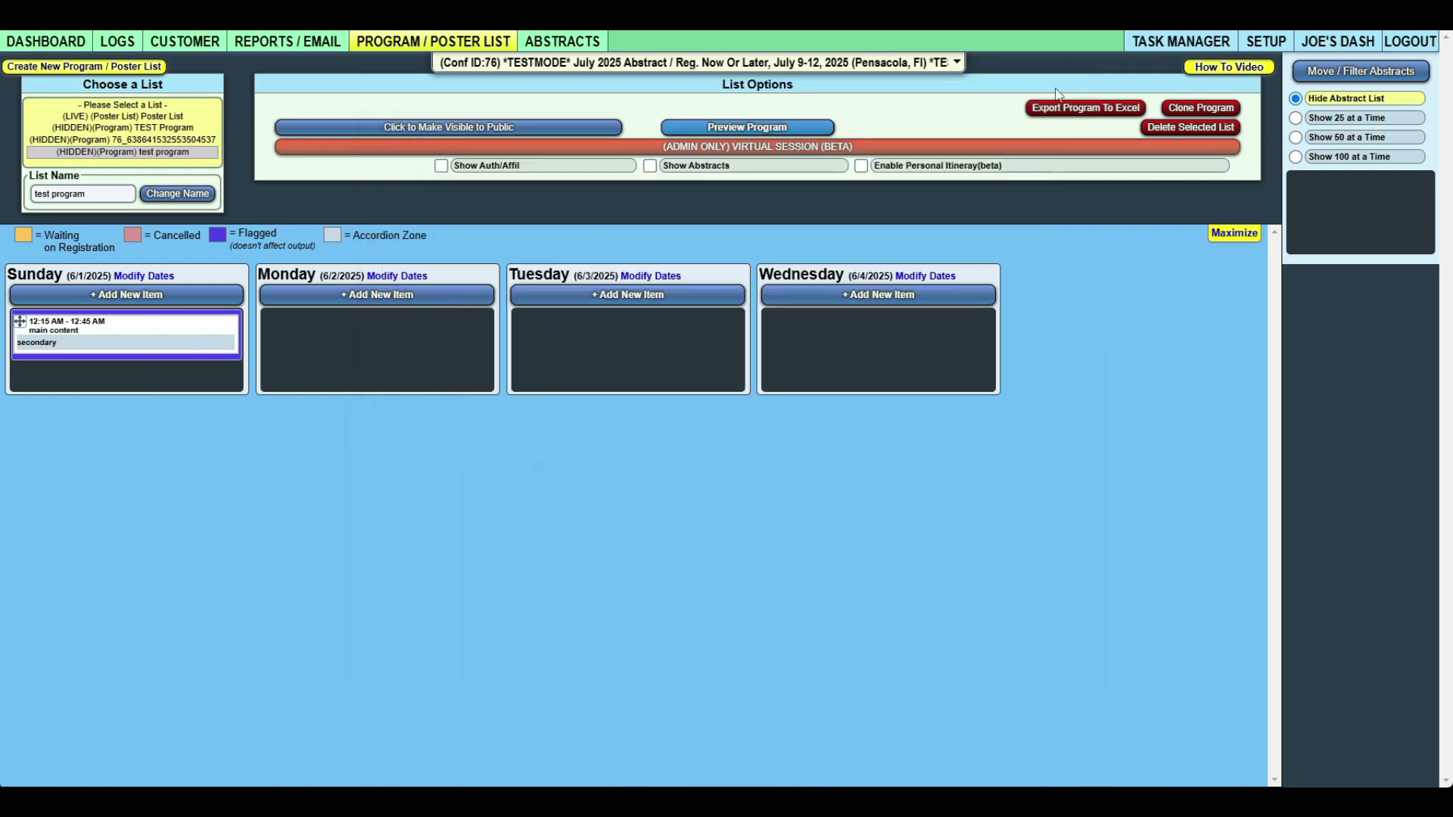
click(111, 332)
key(ctrl+a)
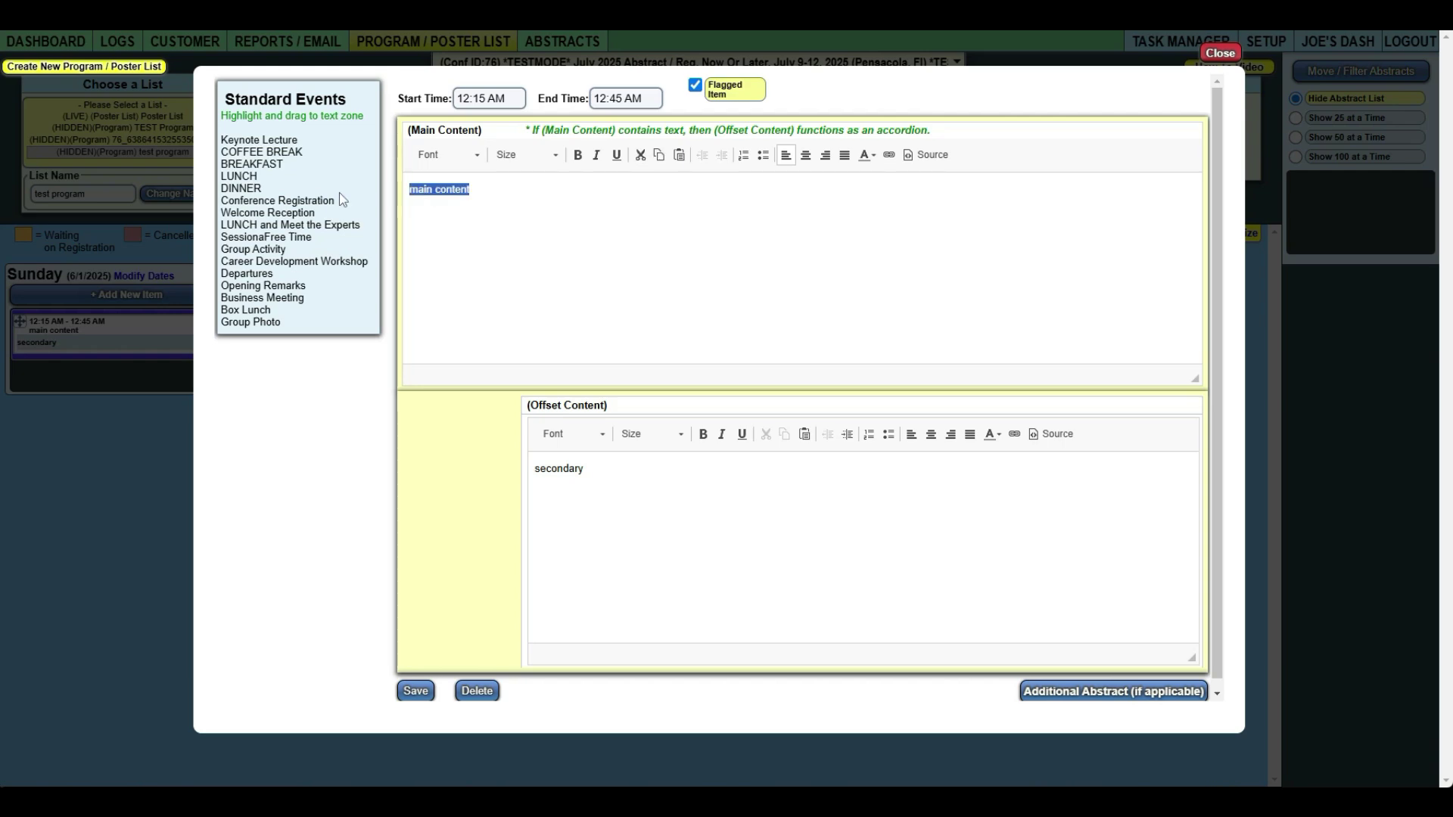
key(BackSpace)
click(416, 691)
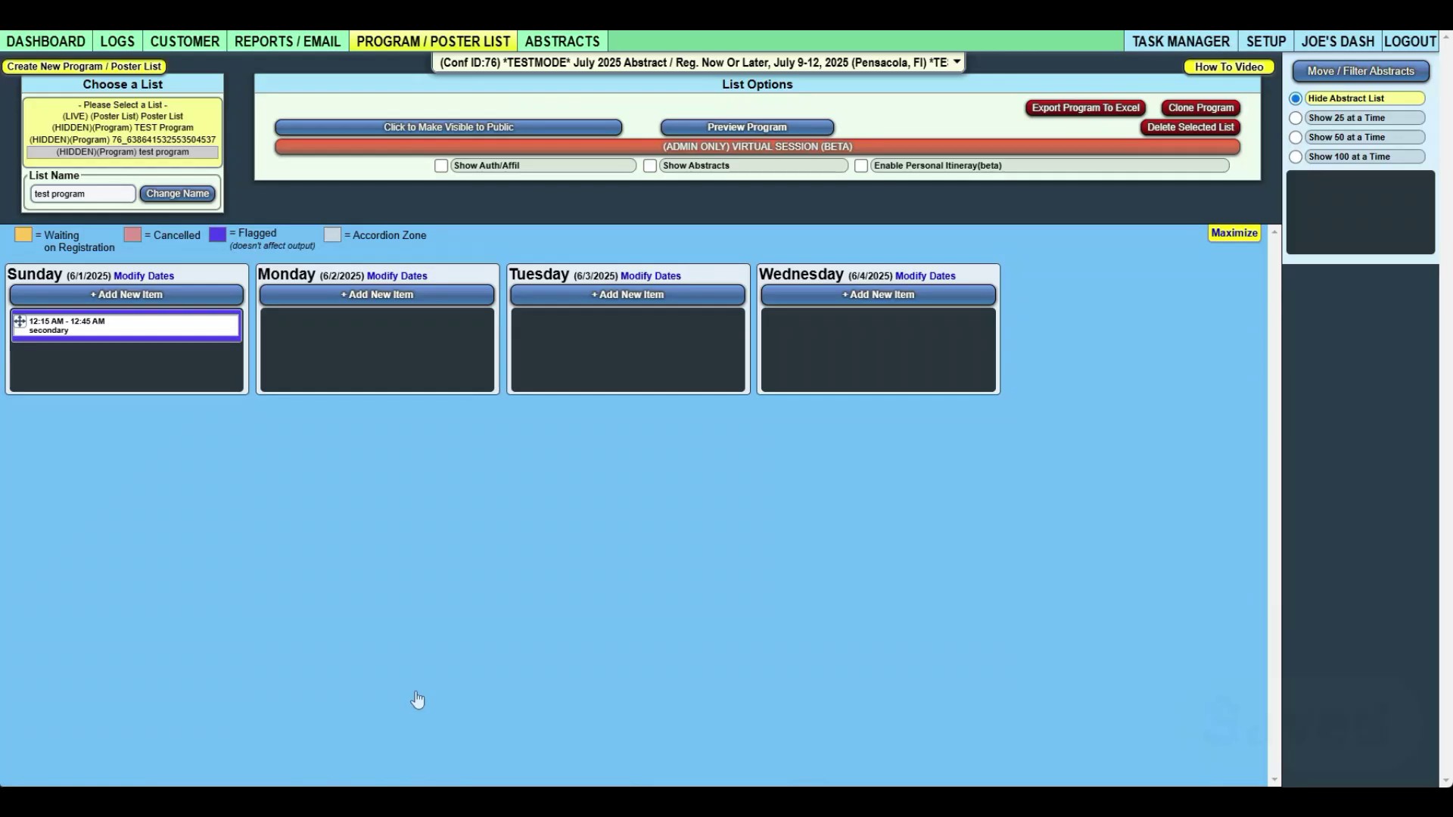
click(717, 129)
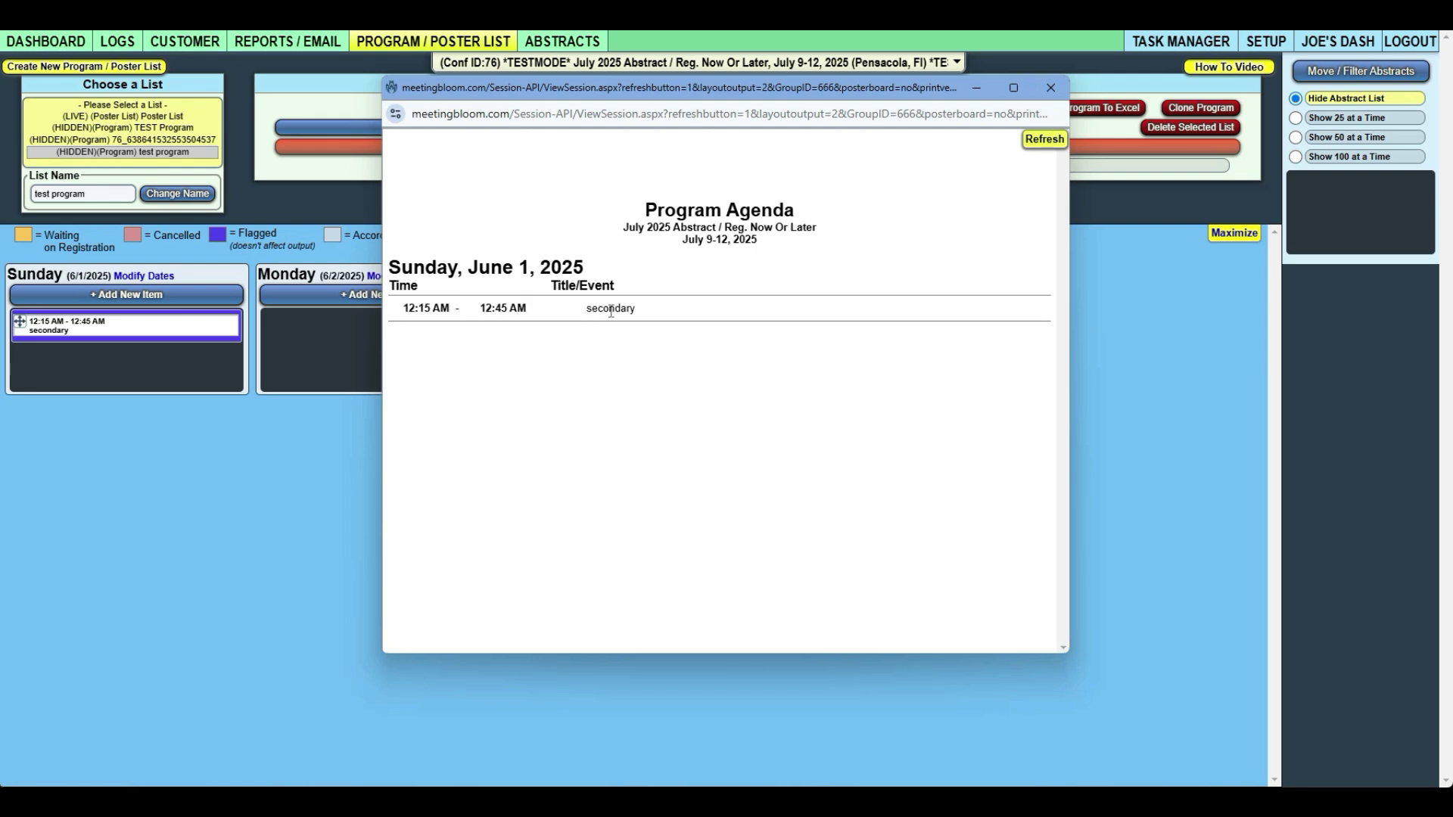
click(1051, 87)
Step: Replace the offset text with the standard BREAKFAST event, save, and verify it in the preview
click(140, 327)
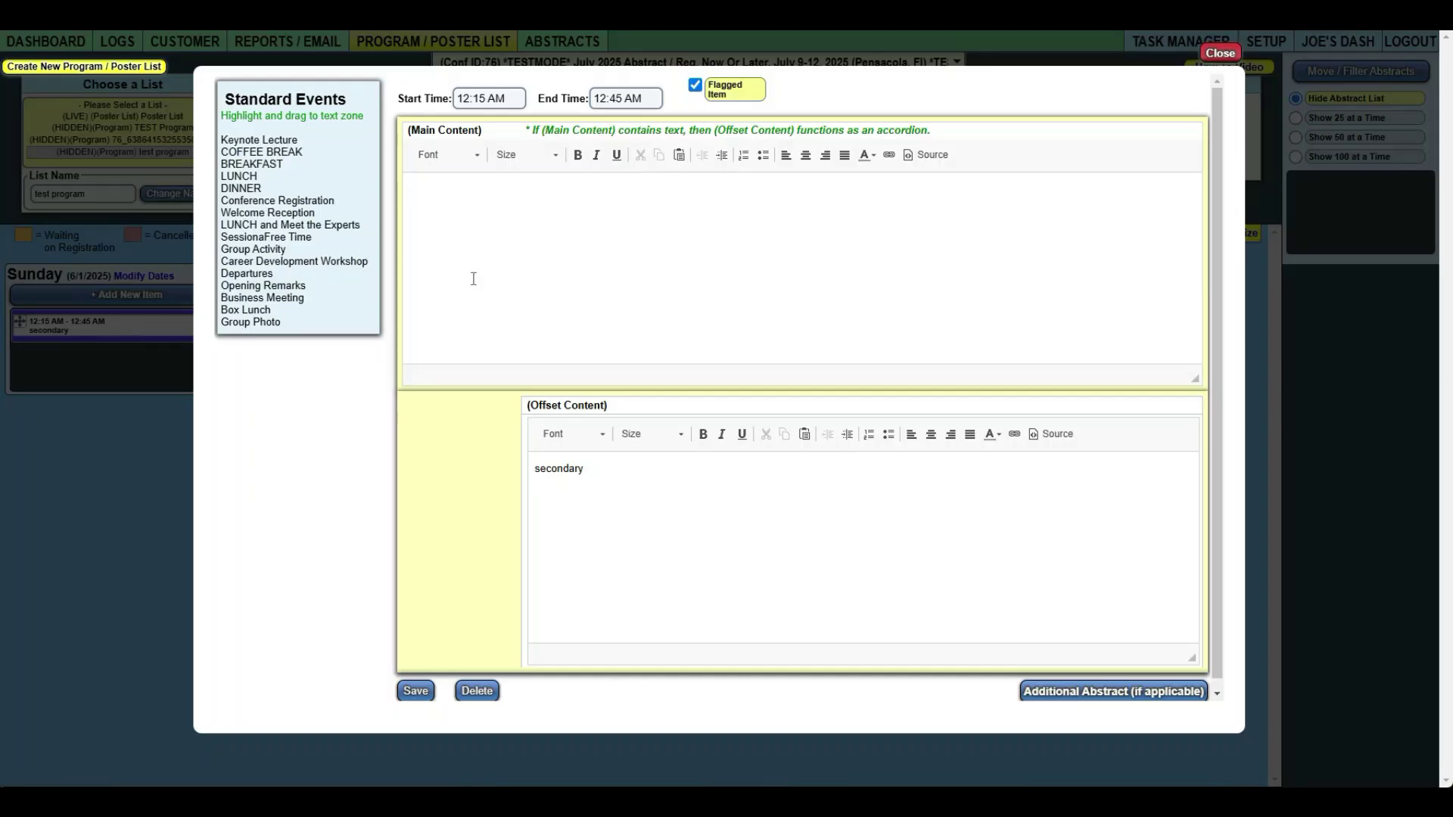
drag(703, 468, 488, 475)
key(BackSpace)
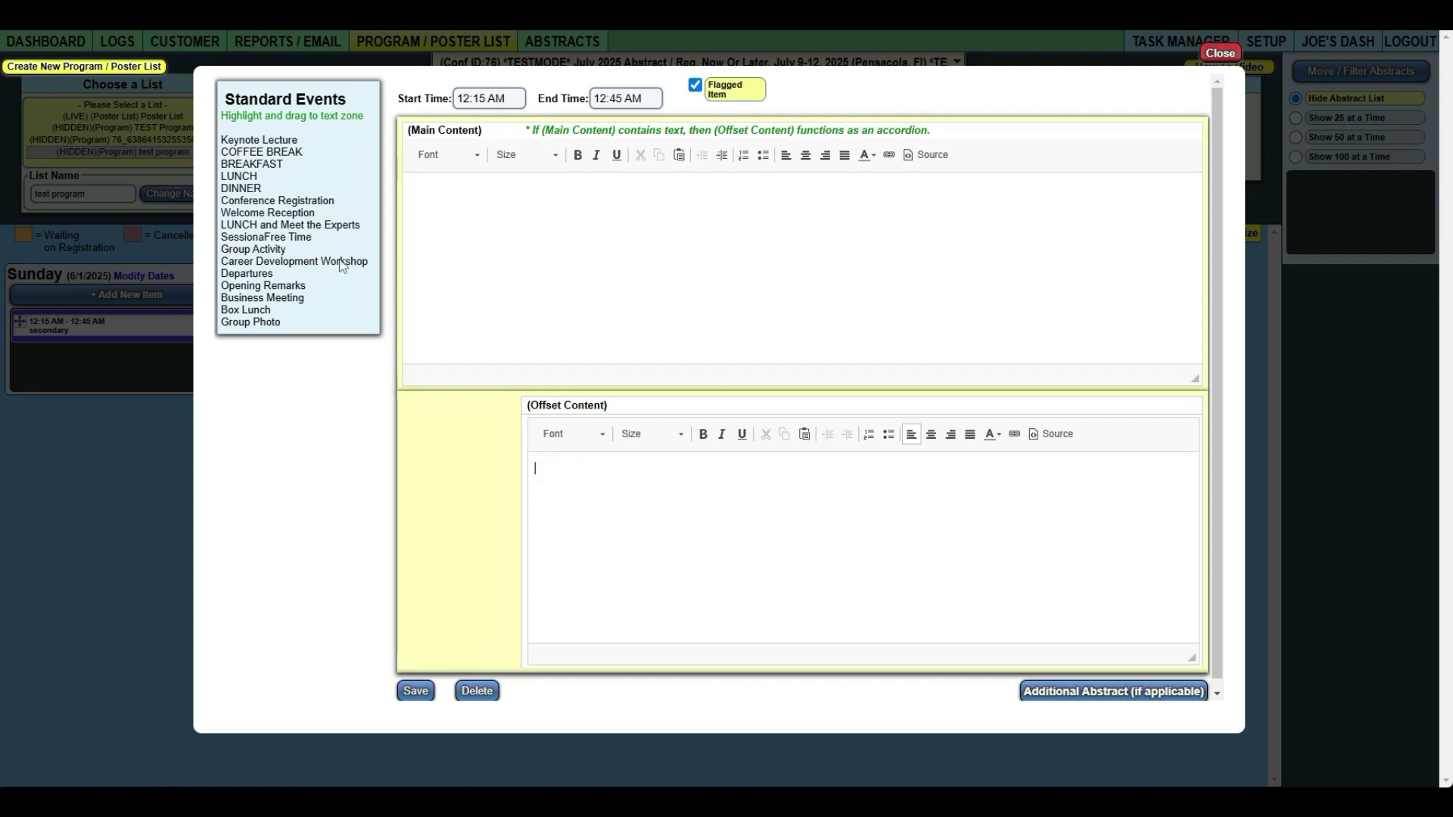
double_click(256, 155)
double_click(250, 165)
drag(251, 164, 446, 239)
click(417, 692)
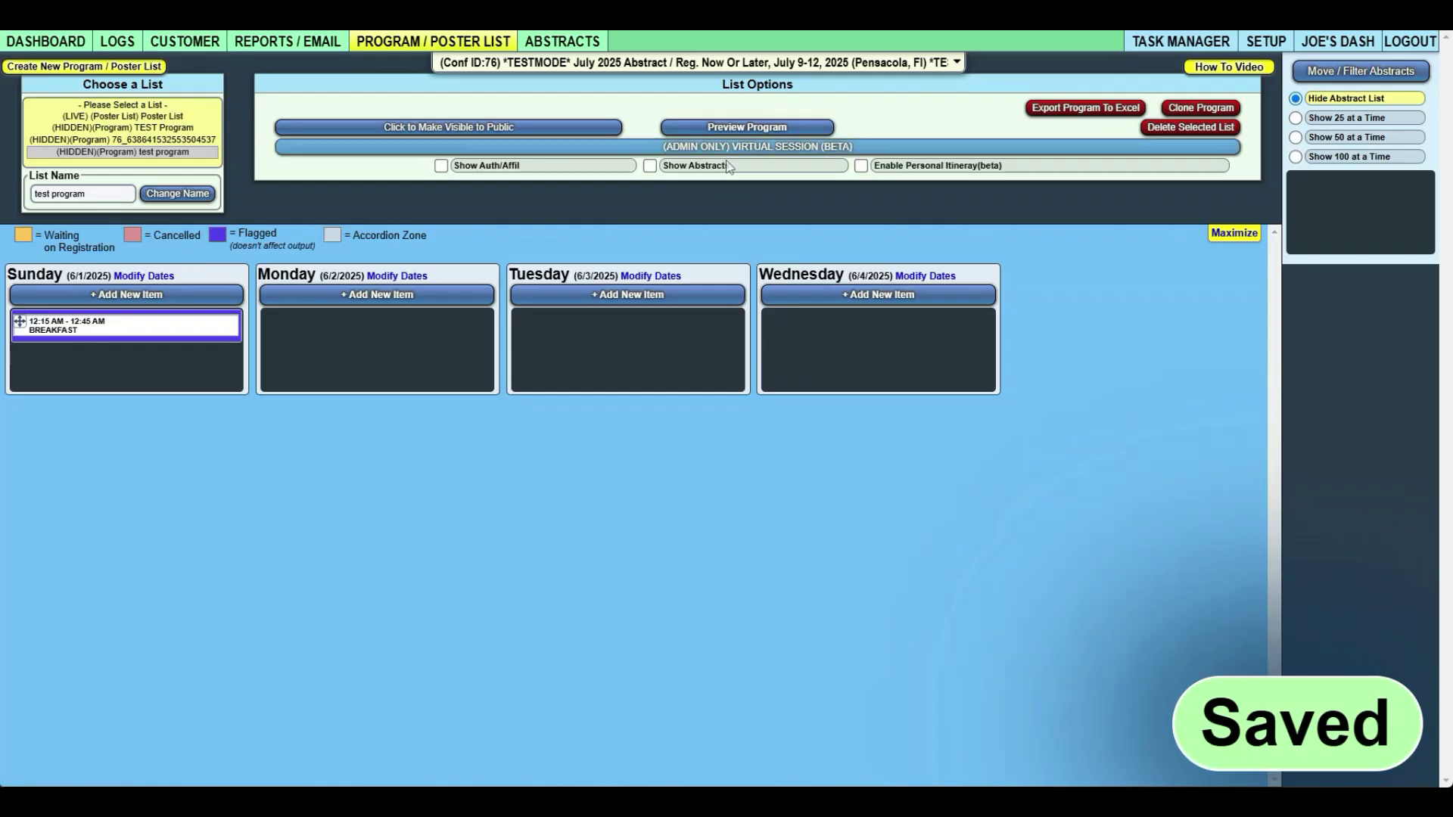
click(712, 130)
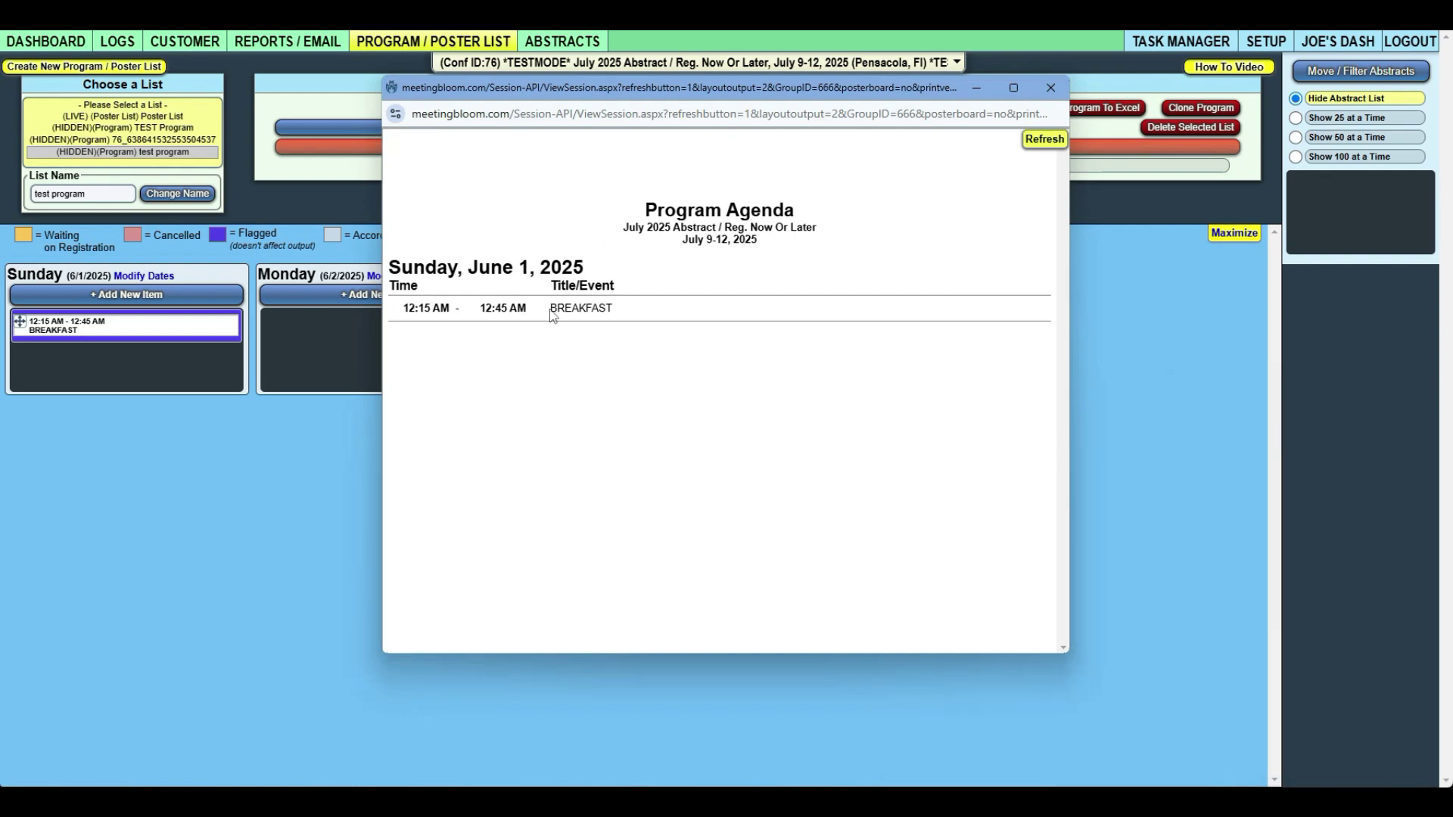
click(1051, 87)
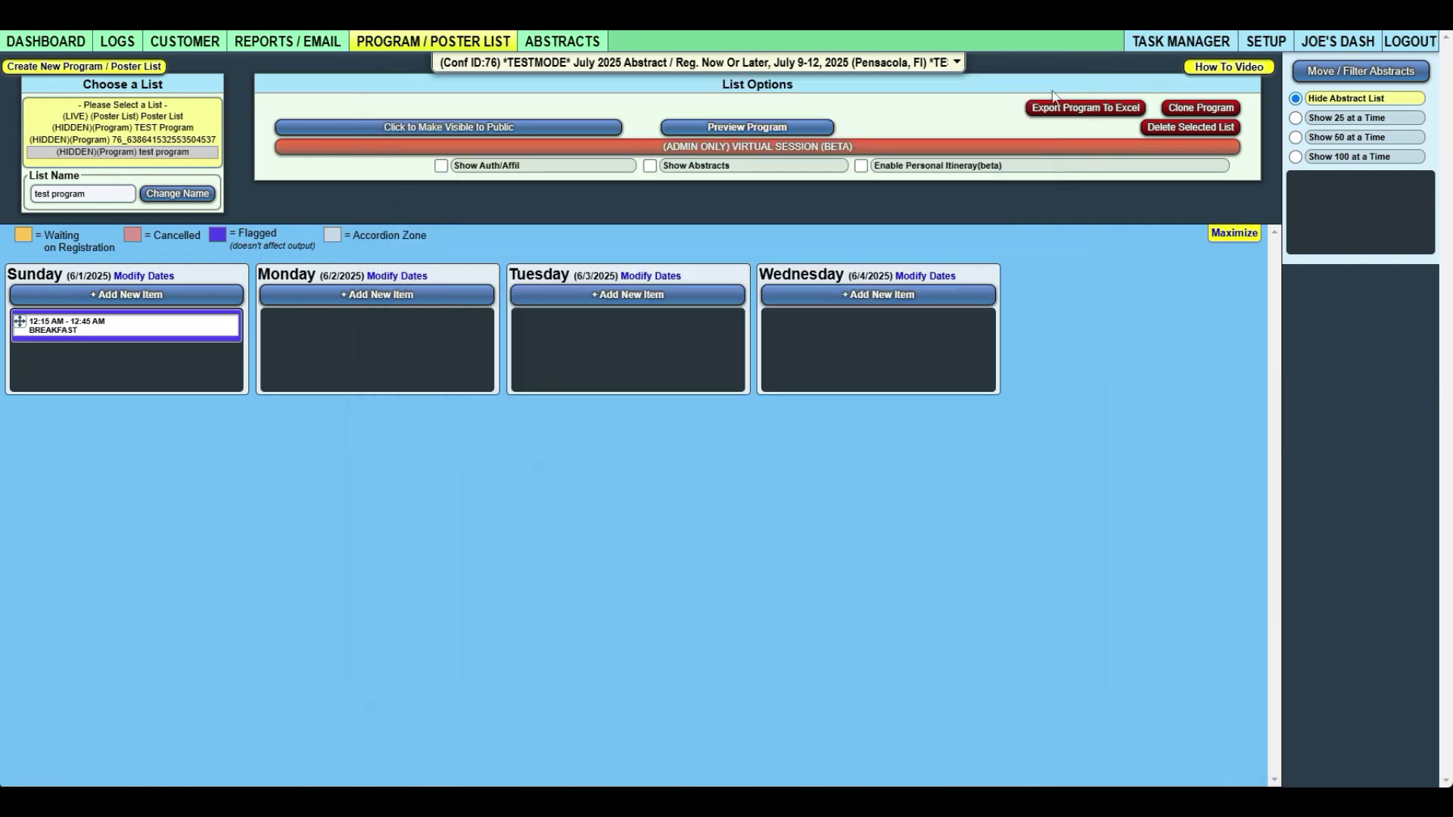
Step: Add a Sunday item 'another text area' and check it in the agenda preview
click(90, 296)
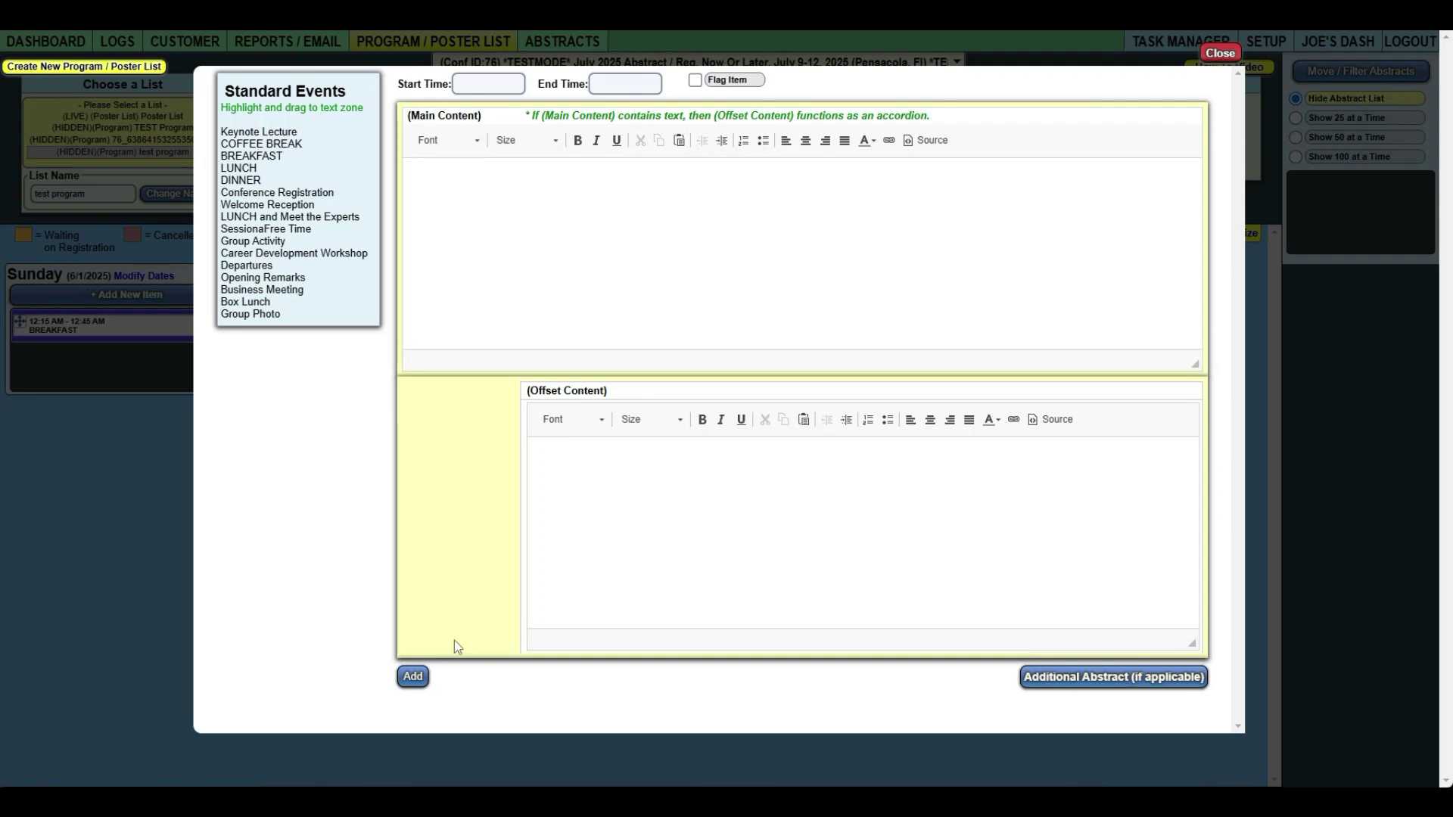
click(533, 274)
text(another text area)
click(413, 676)
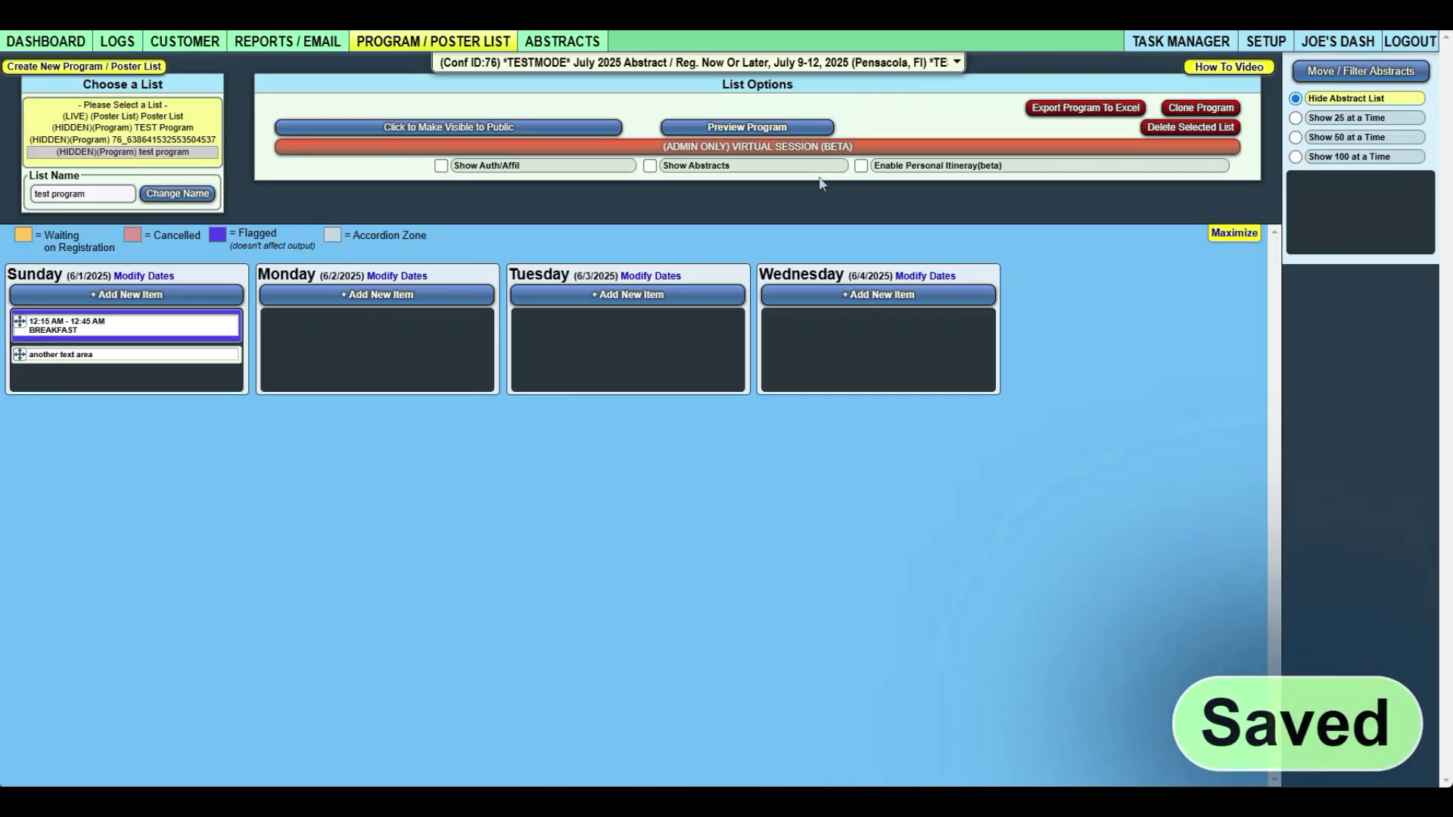
click(733, 127)
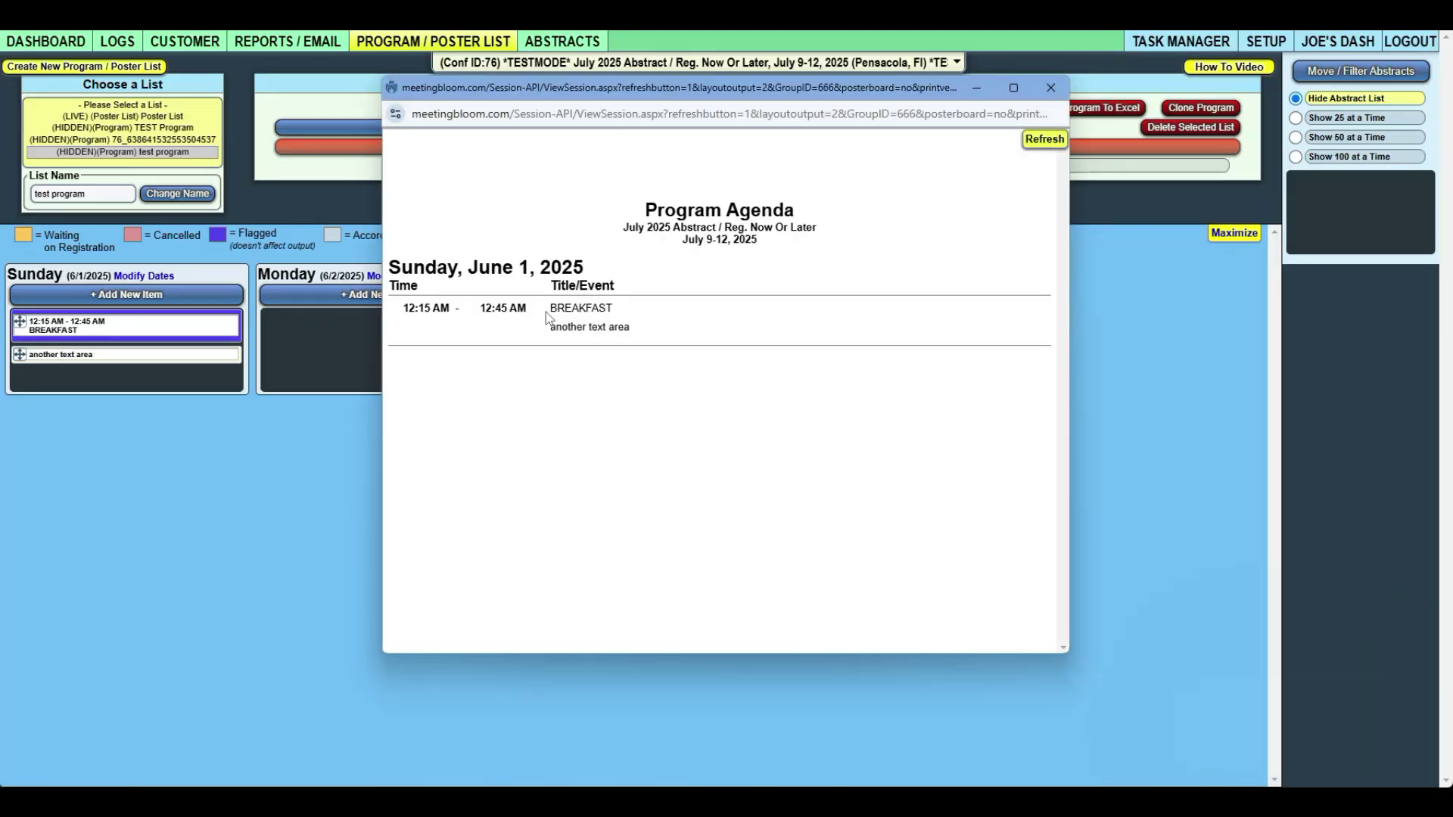
click(1051, 87)
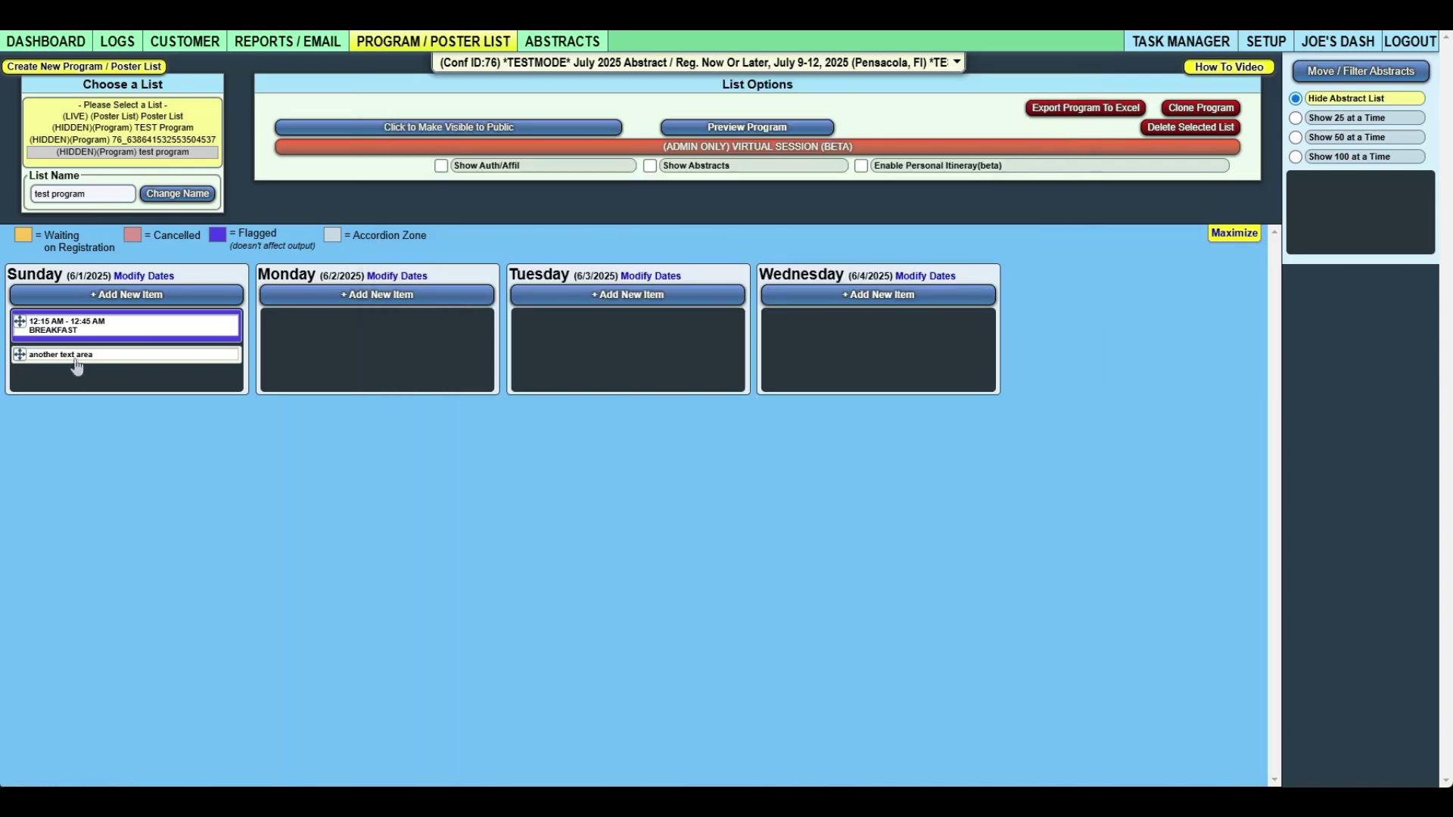
Step: Time 'another text area' from 1:15 AM to 2:15 AM, save, and preview both entries
click(73, 354)
click(489, 98)
scroll(484, 166, down, 4)
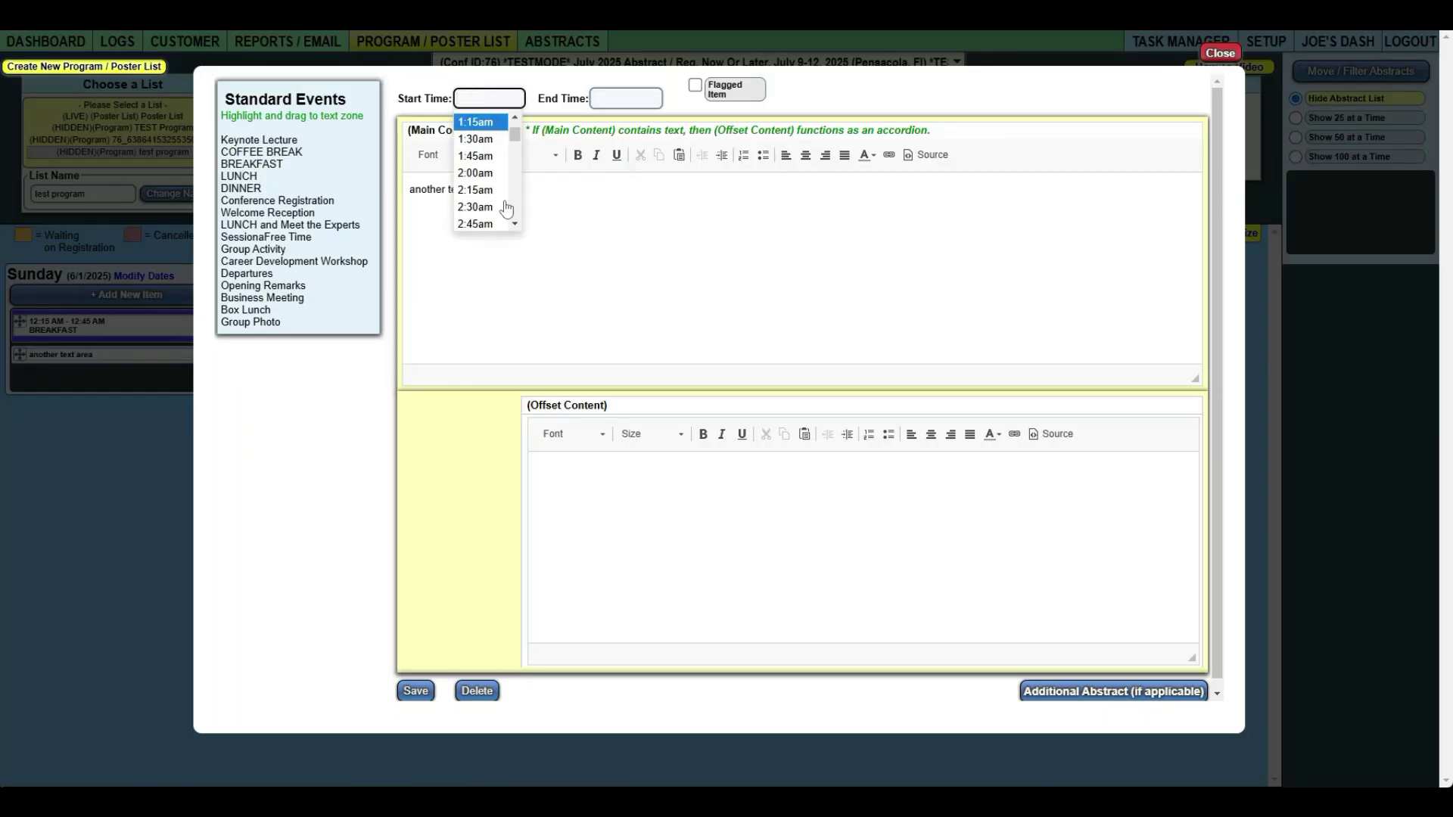
scroll(485, 162, up, 4)
scroll(485, 162, down, 2)
click(479, 129)
click(609, 98)
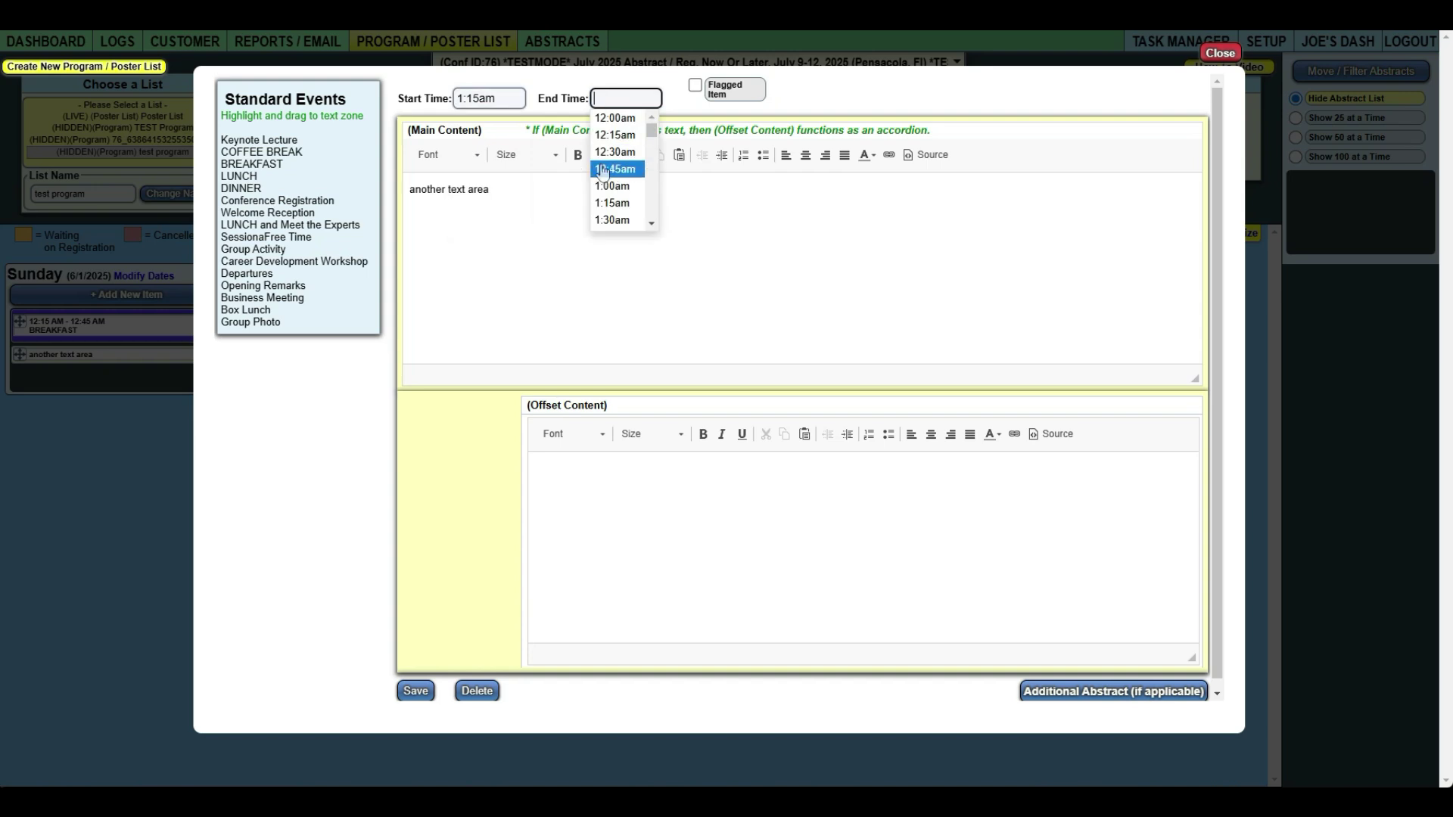
click(604, 155)
click(622, 98)
scroll(621, 181, down, 3)
click(612, 174)
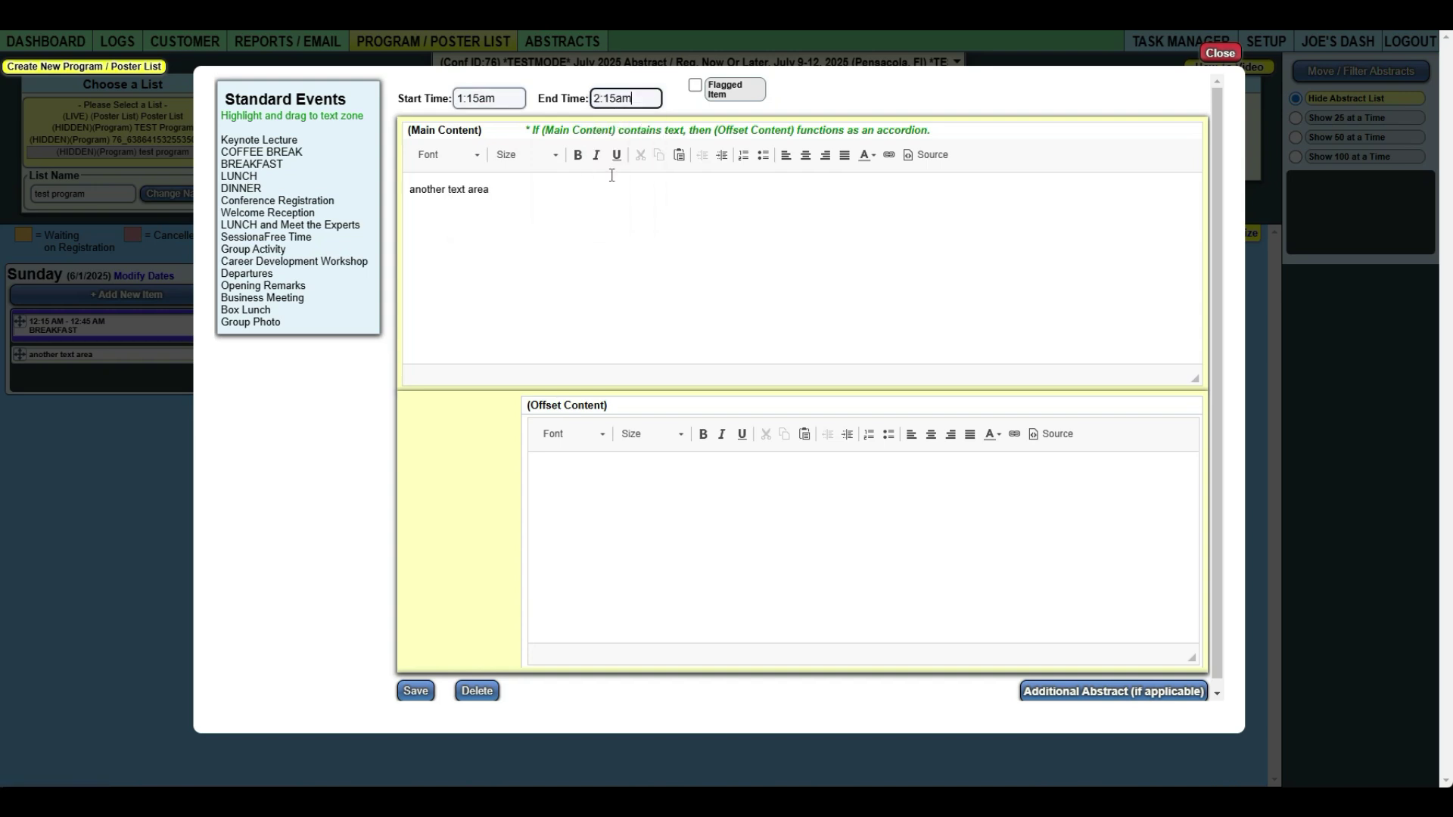
click(417, 691)
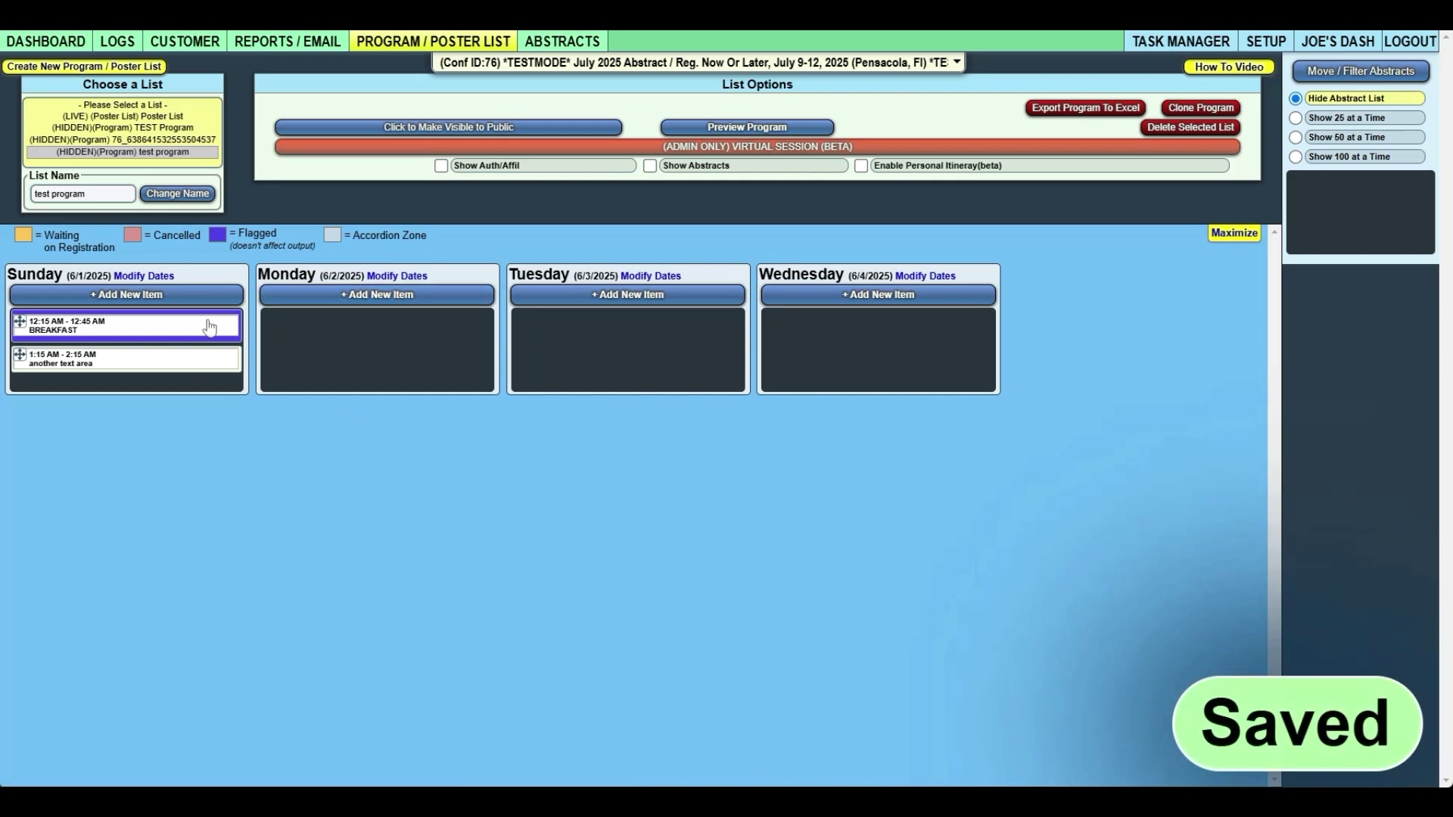
click(705, 125)
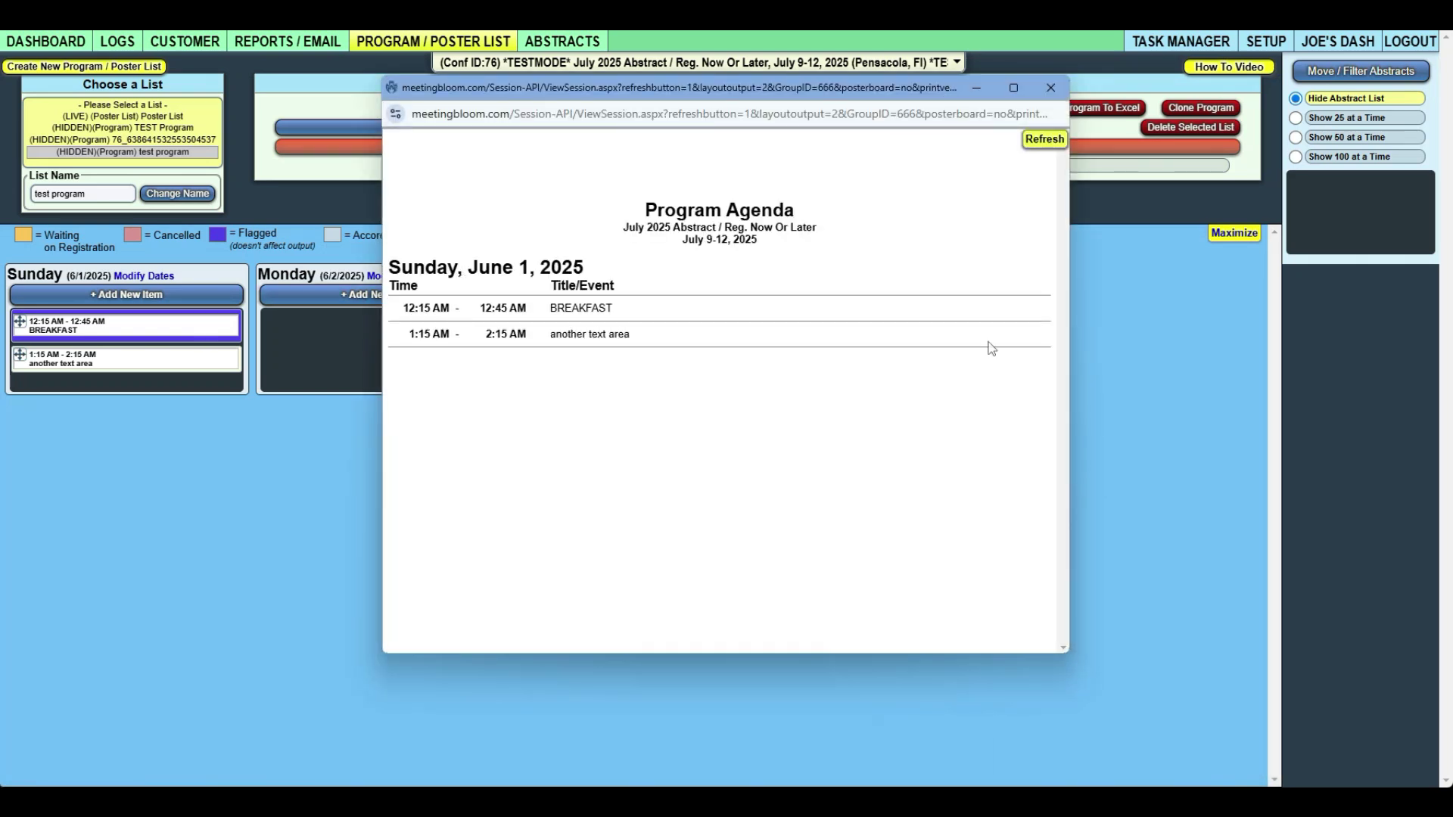
mouse_move(1072, 282)
mouse_down()
mouse_move(744, 290)
mouse_move(1104, 290)
mouse_move(1080, 293)
mouse_up()
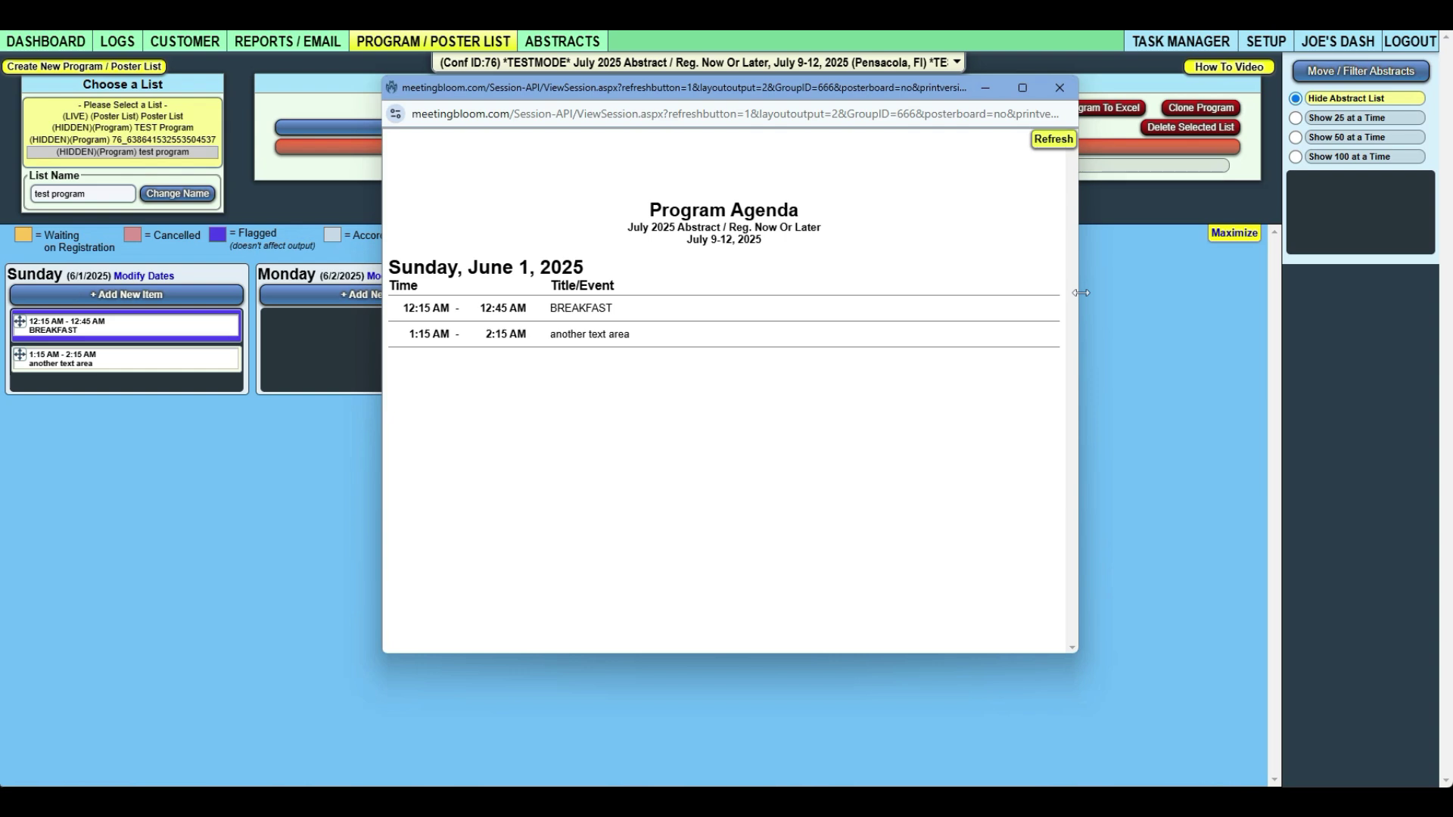
Step: Place a speaker abstract in Sunday with the speaker's name and 'University of Where Ever'
click(1058, 88)
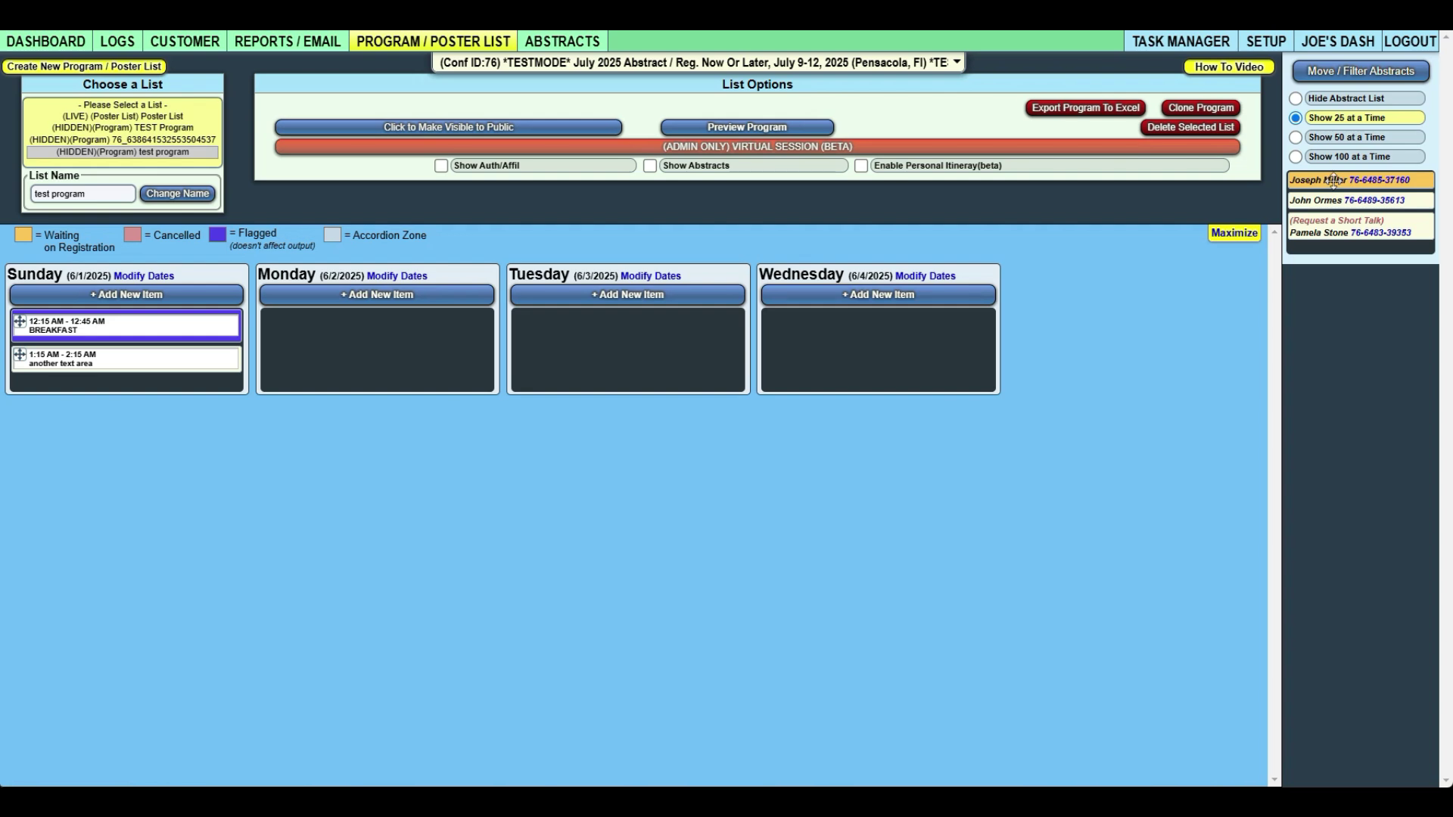
drag(1324, 201, 171, 349)
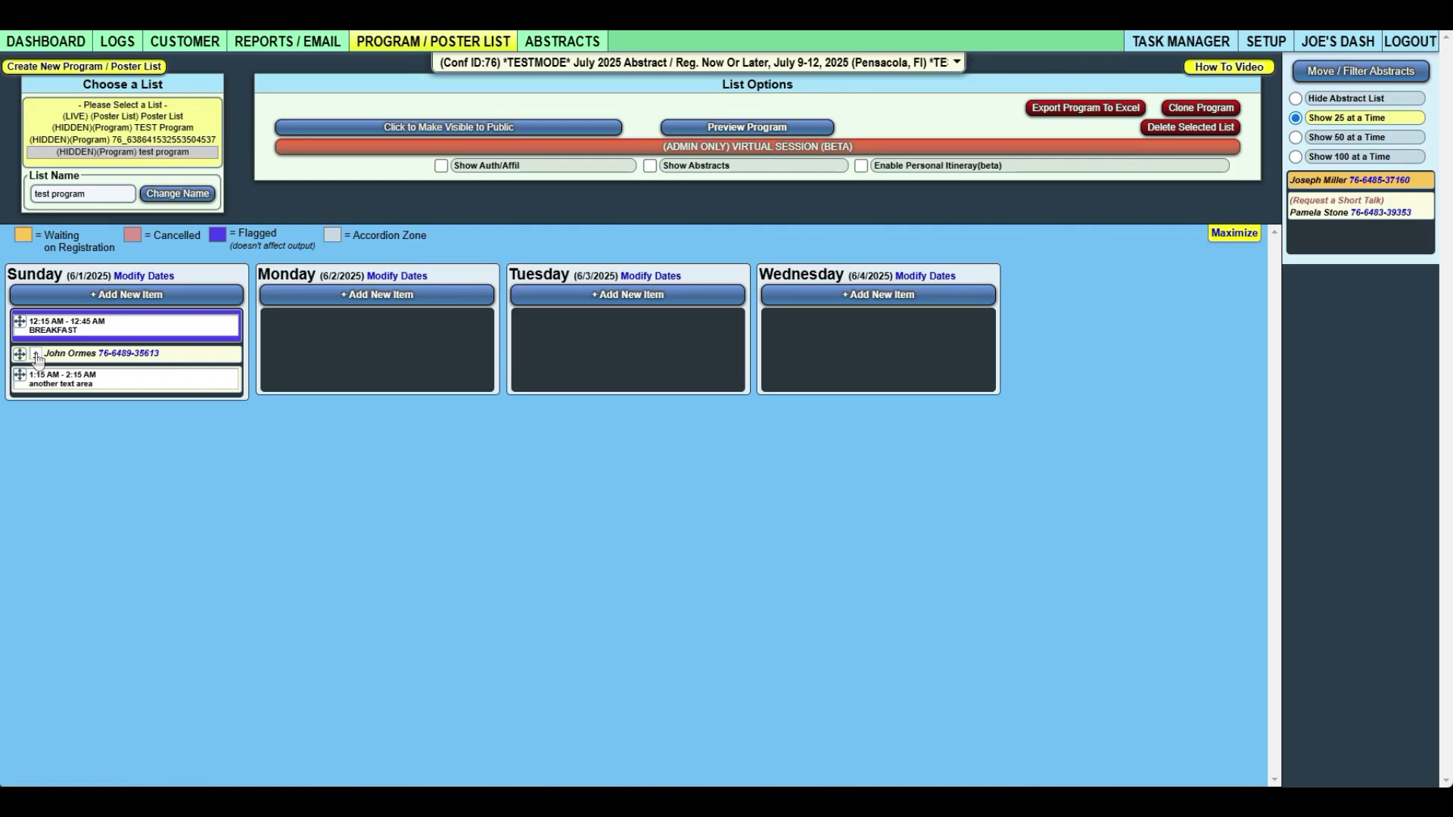
click(35, 354)
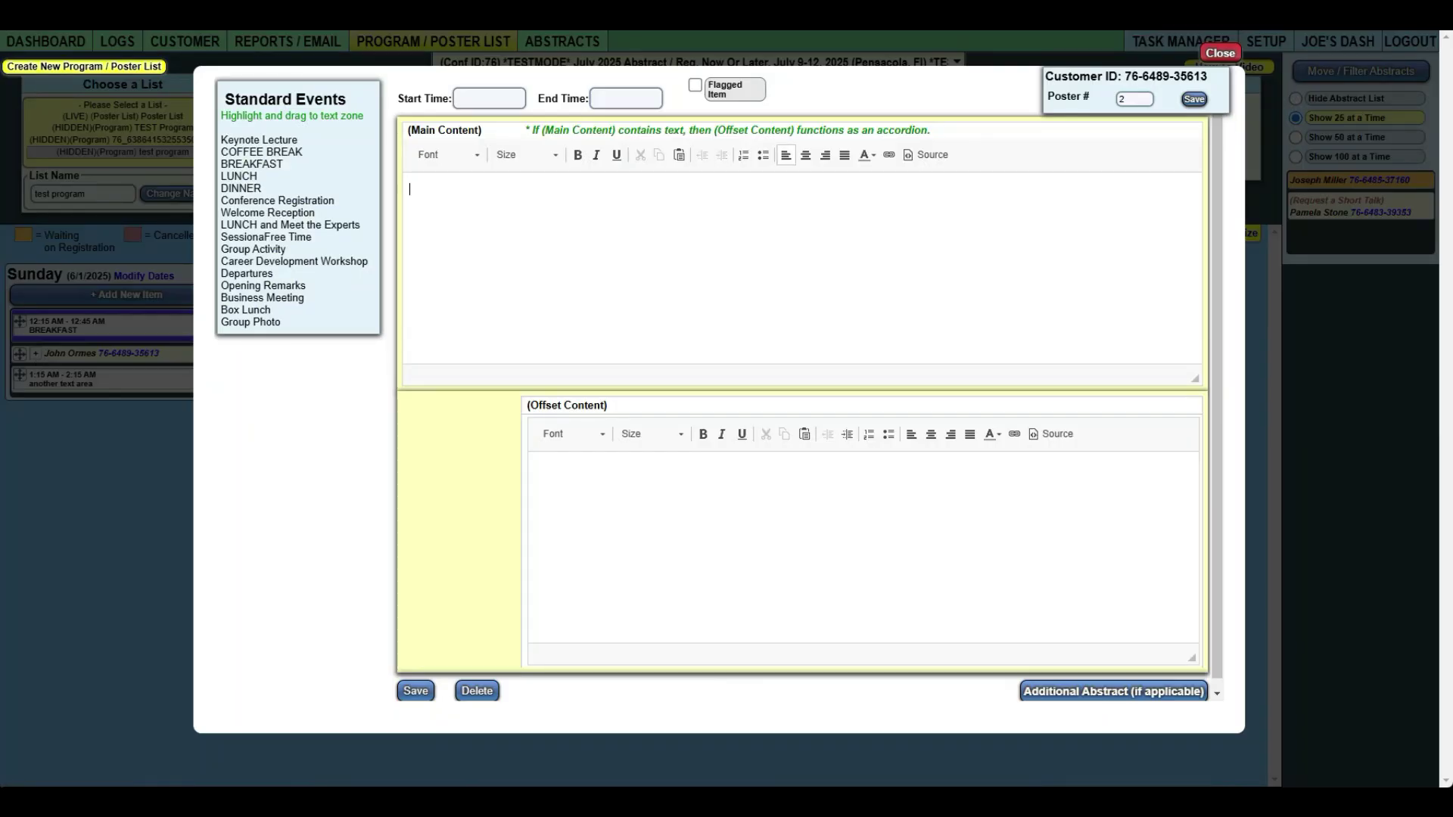
text(John Ormes (University of Where Ever))
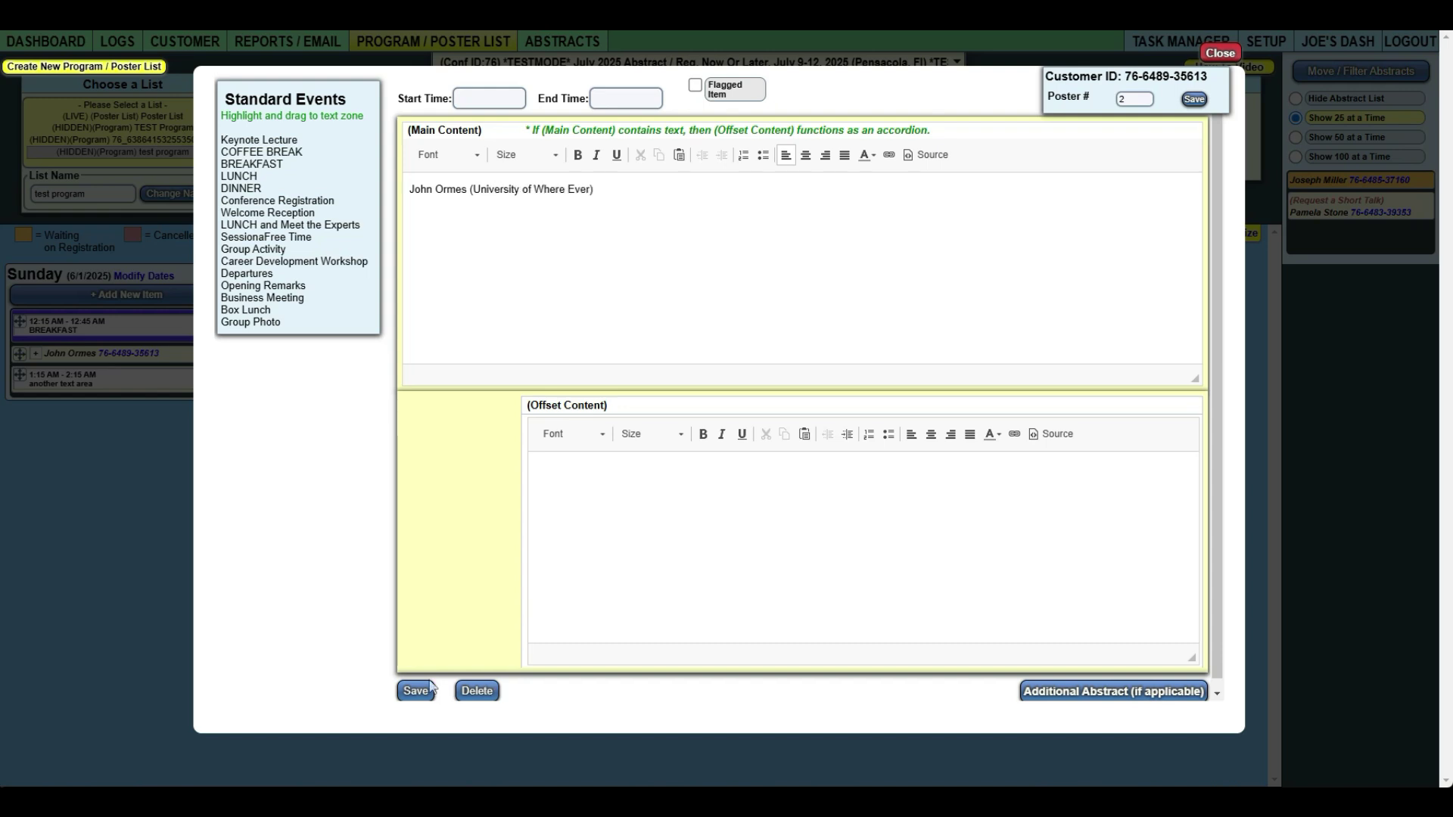
click(415, 690)
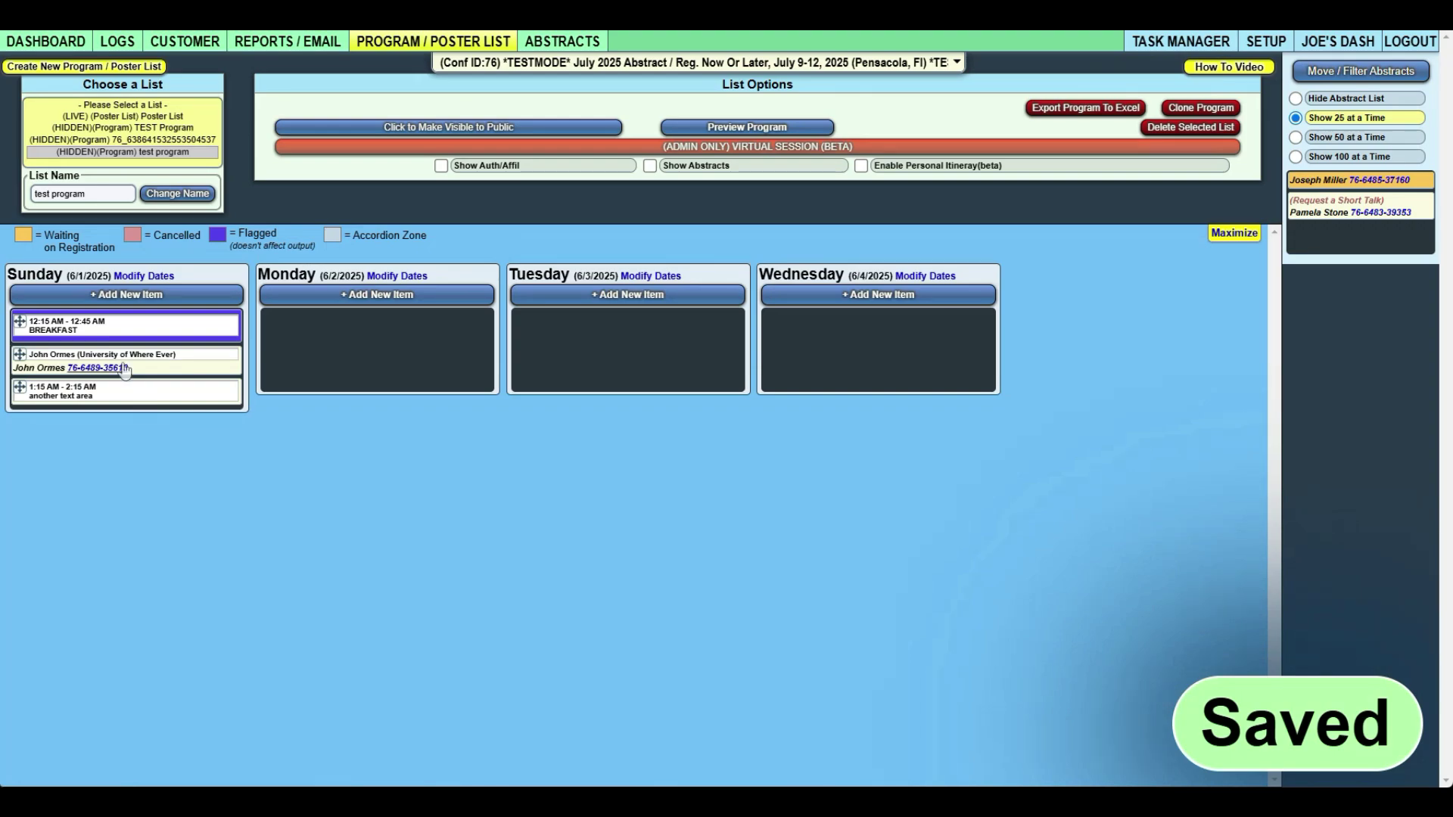
Step: Set the speaker item to run 1:00 AM to 1:15 AM and save
right_click(62, 355)
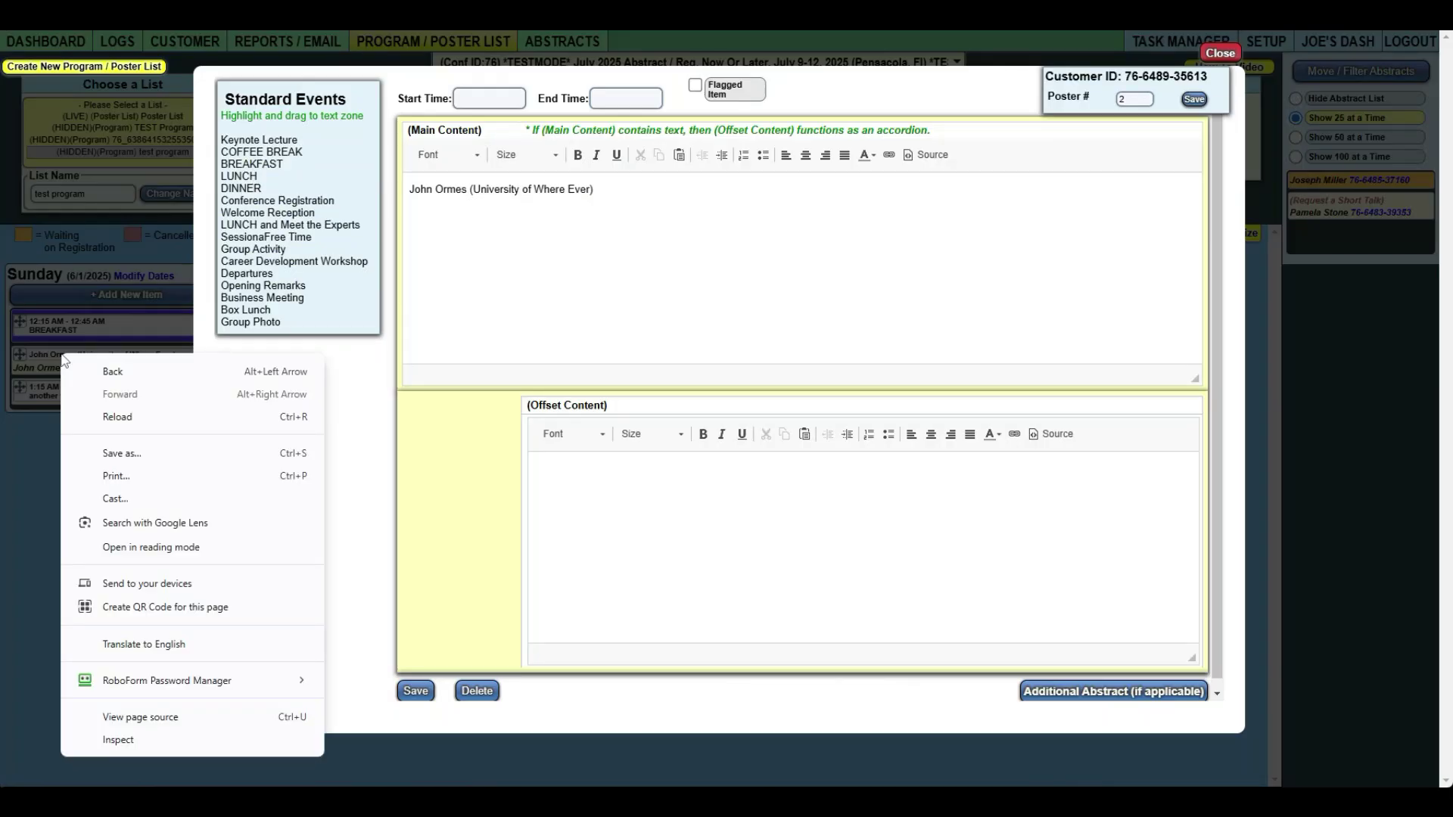
key(Escape)
click(478, 99)
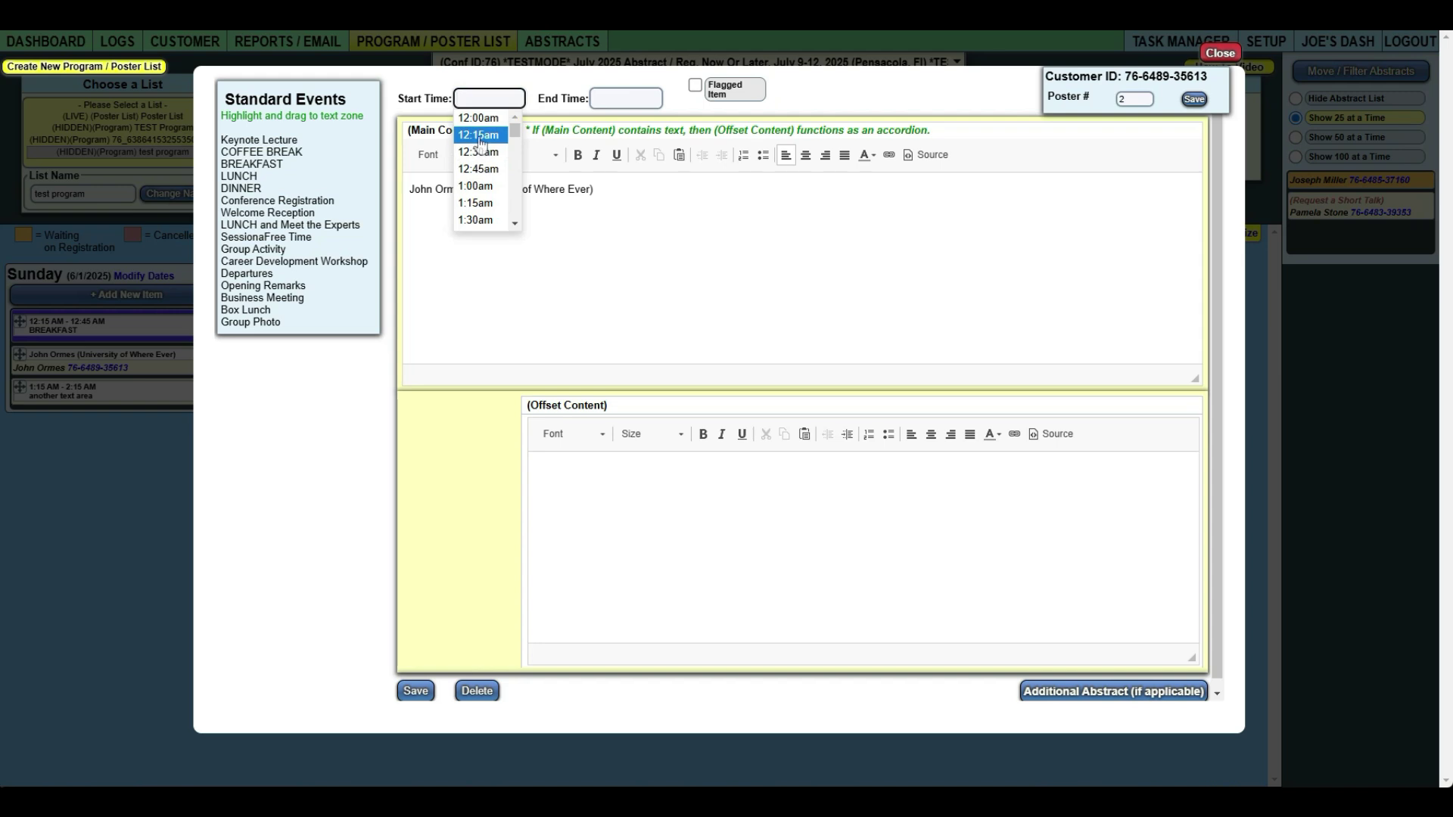
click(477, 186)
click(628, 97)
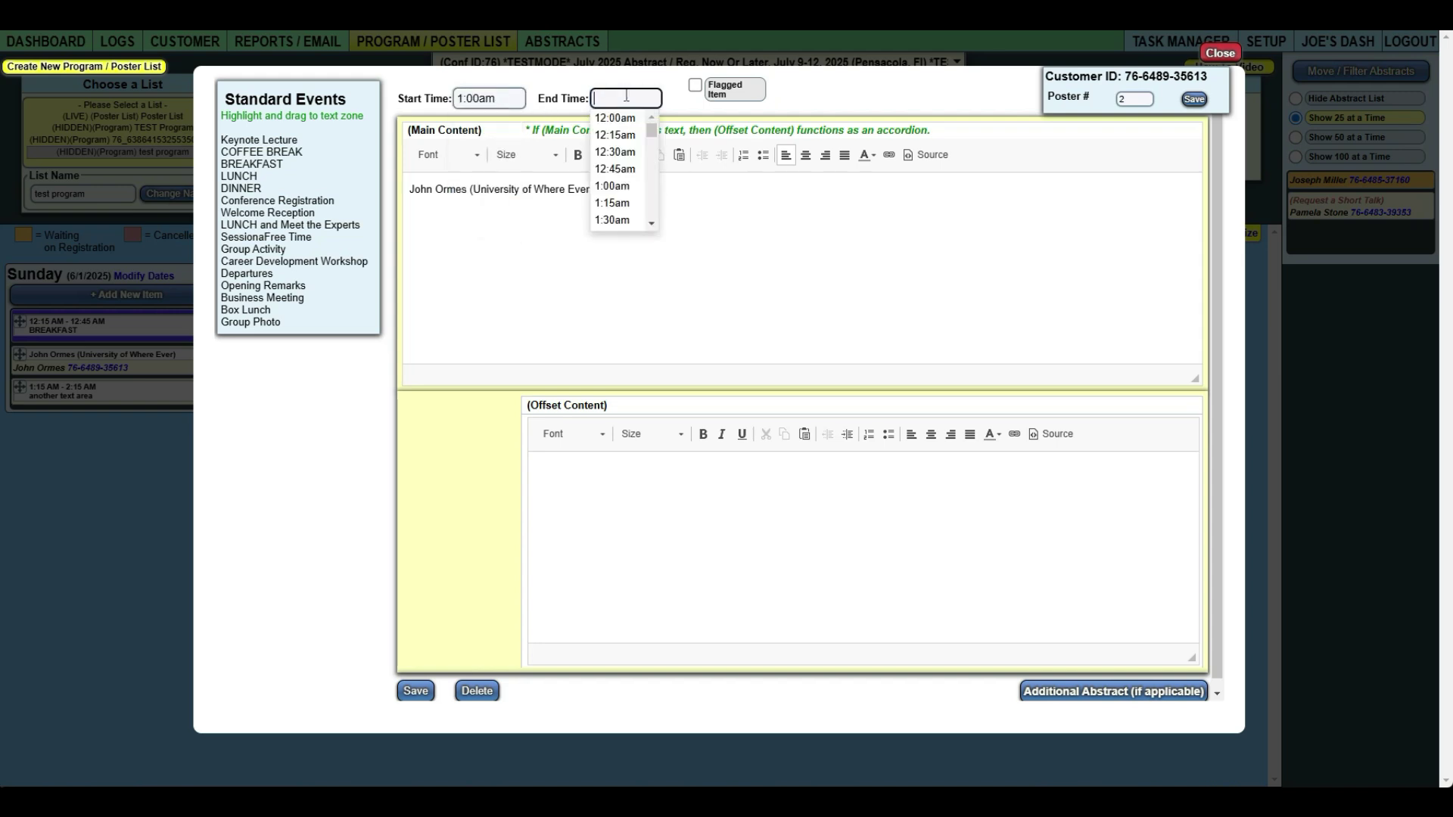
click(615, 203)
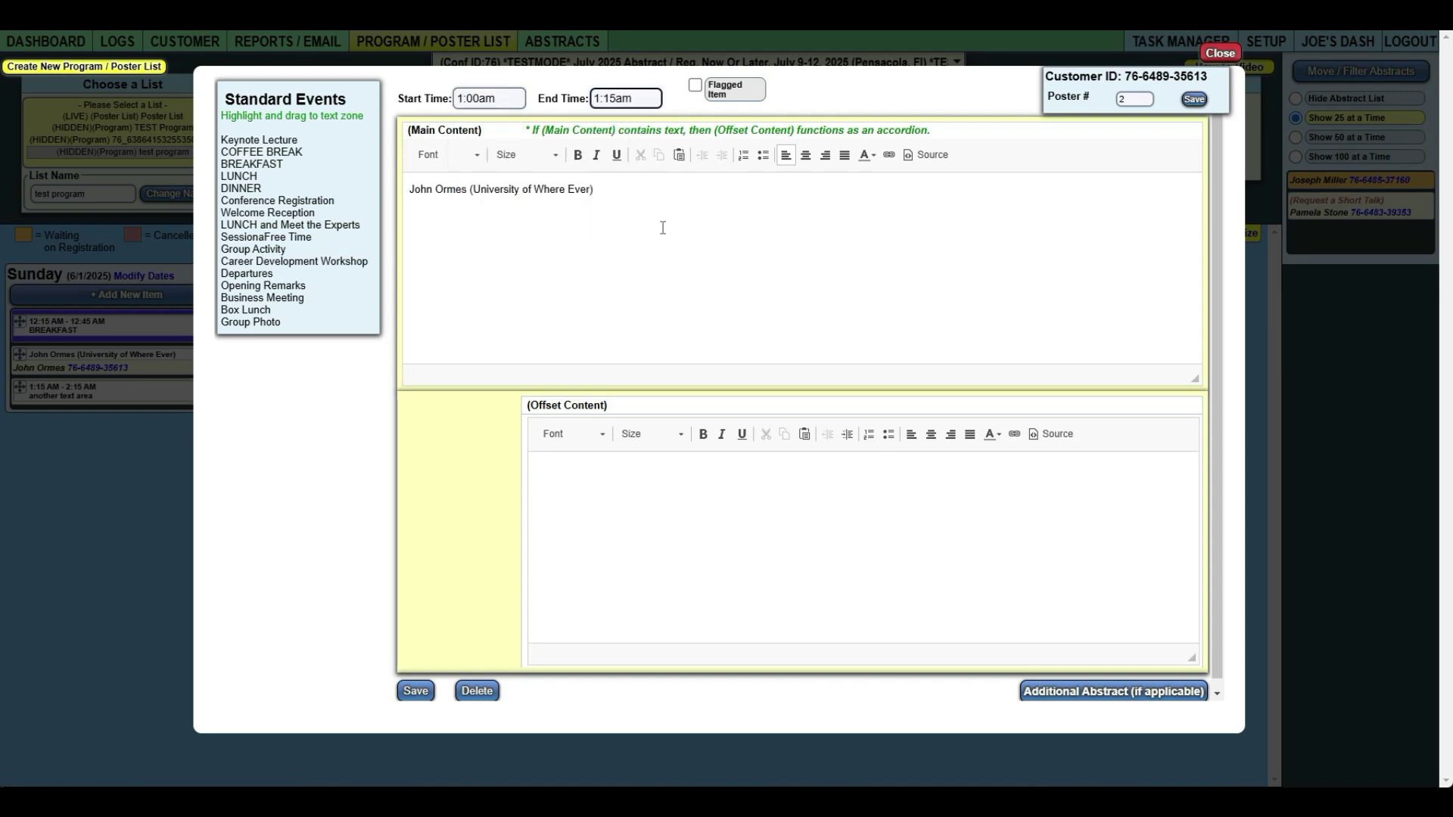
click(417, 690)
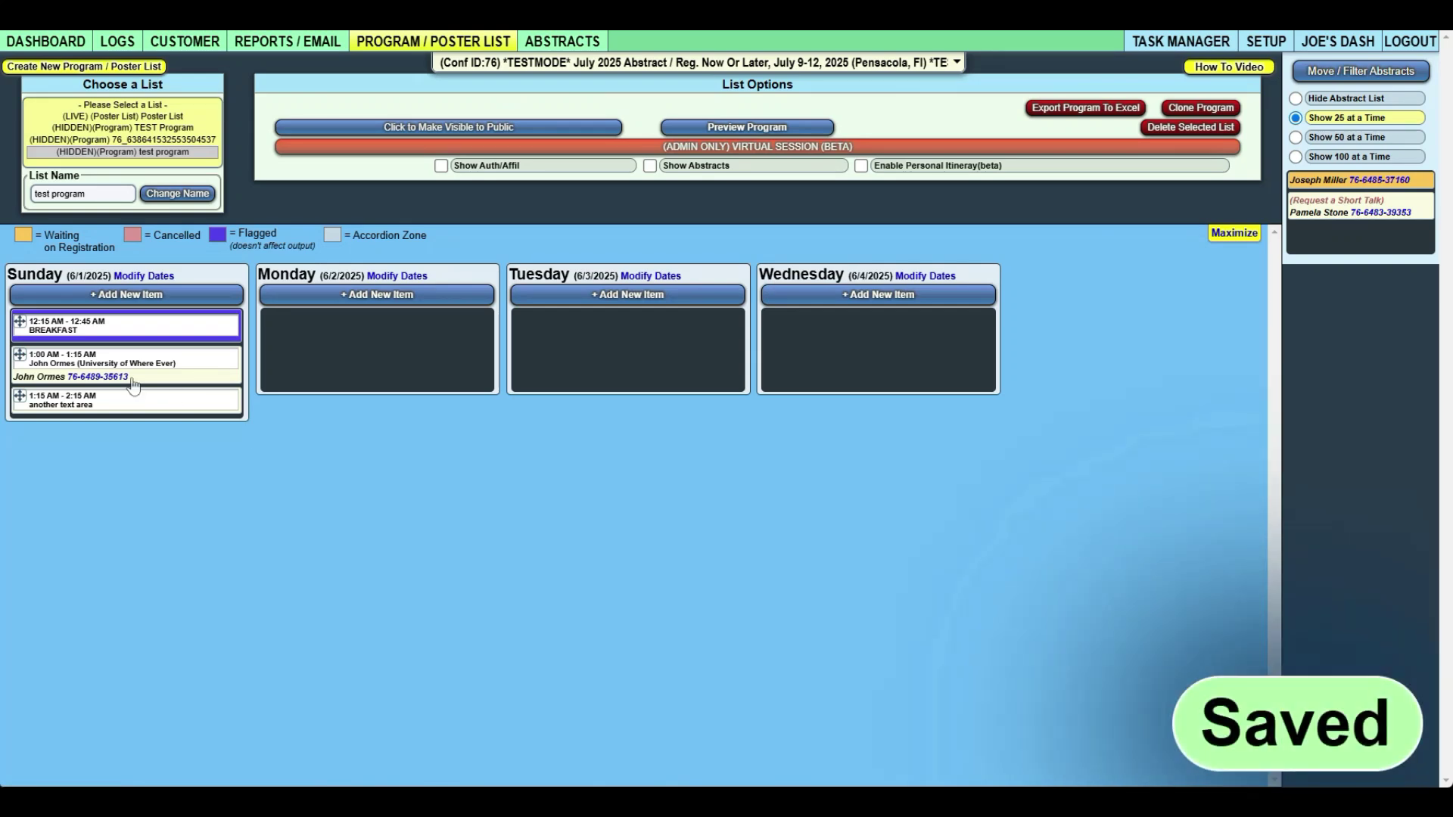
Step: Preview the program agenda and check the speaker and abstract title lines
click(728, 135)
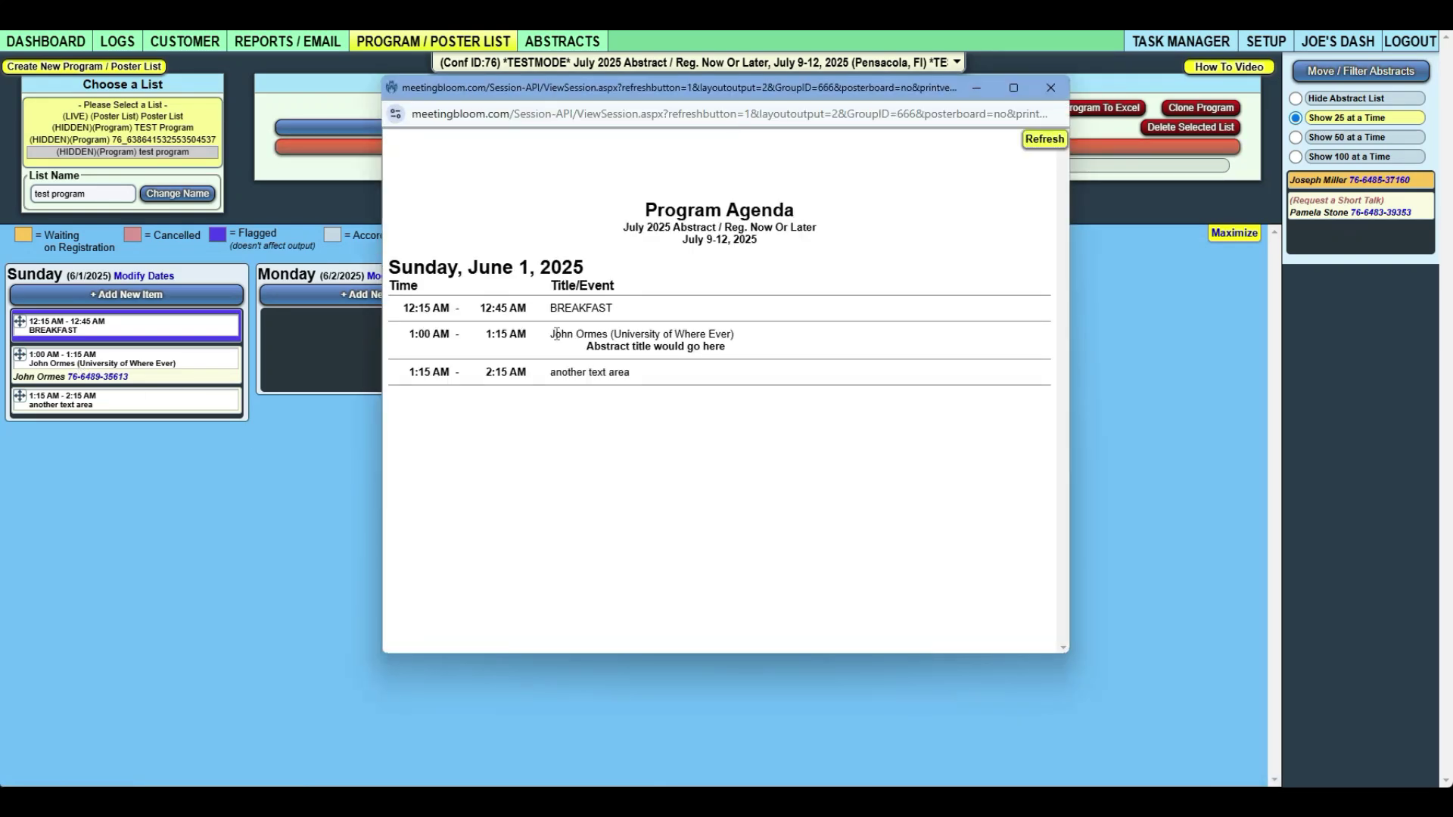
drag(555, 334, 725, 337)
drag(594, 347, 716, 346)
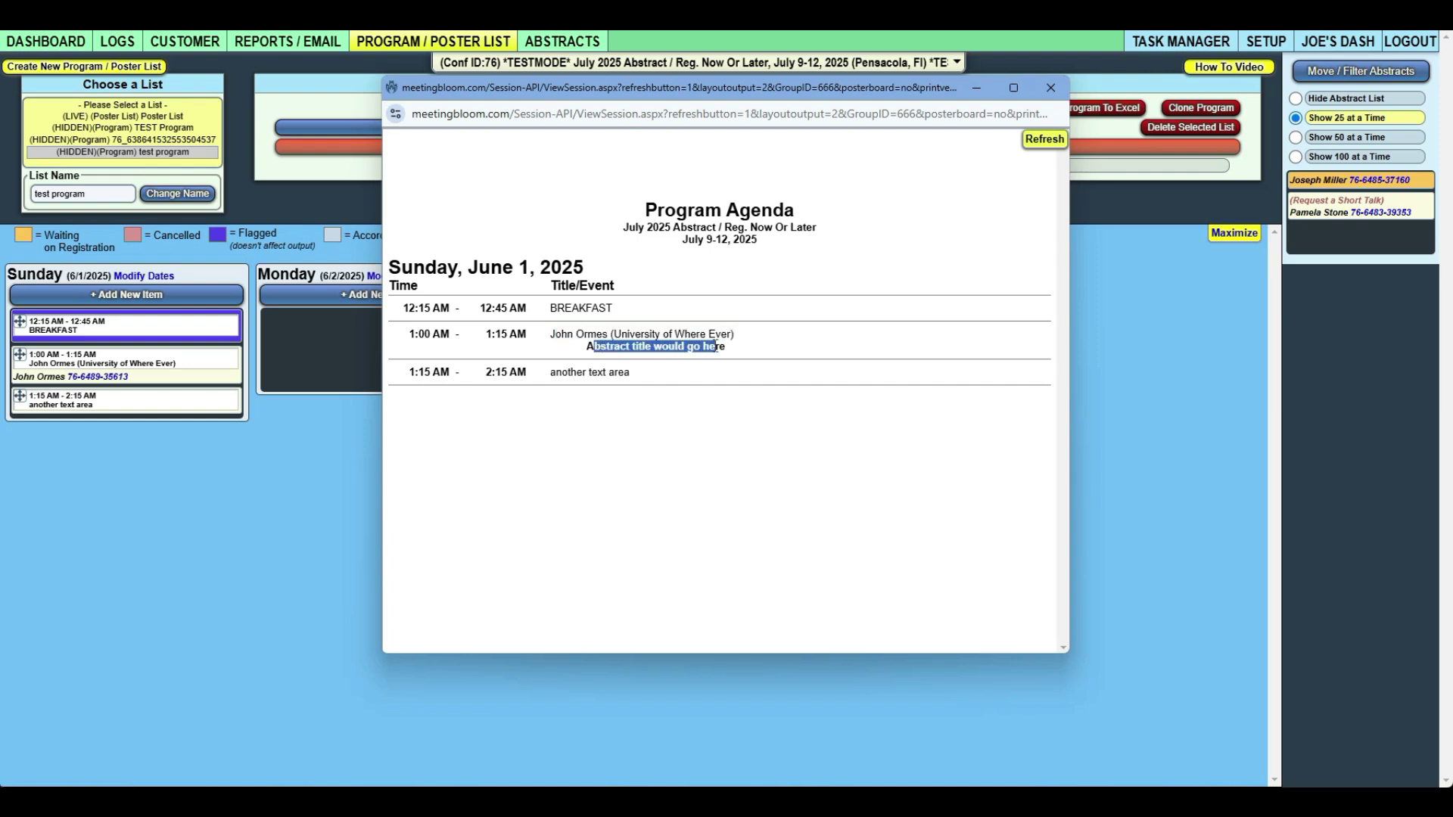
click(1052, 89)
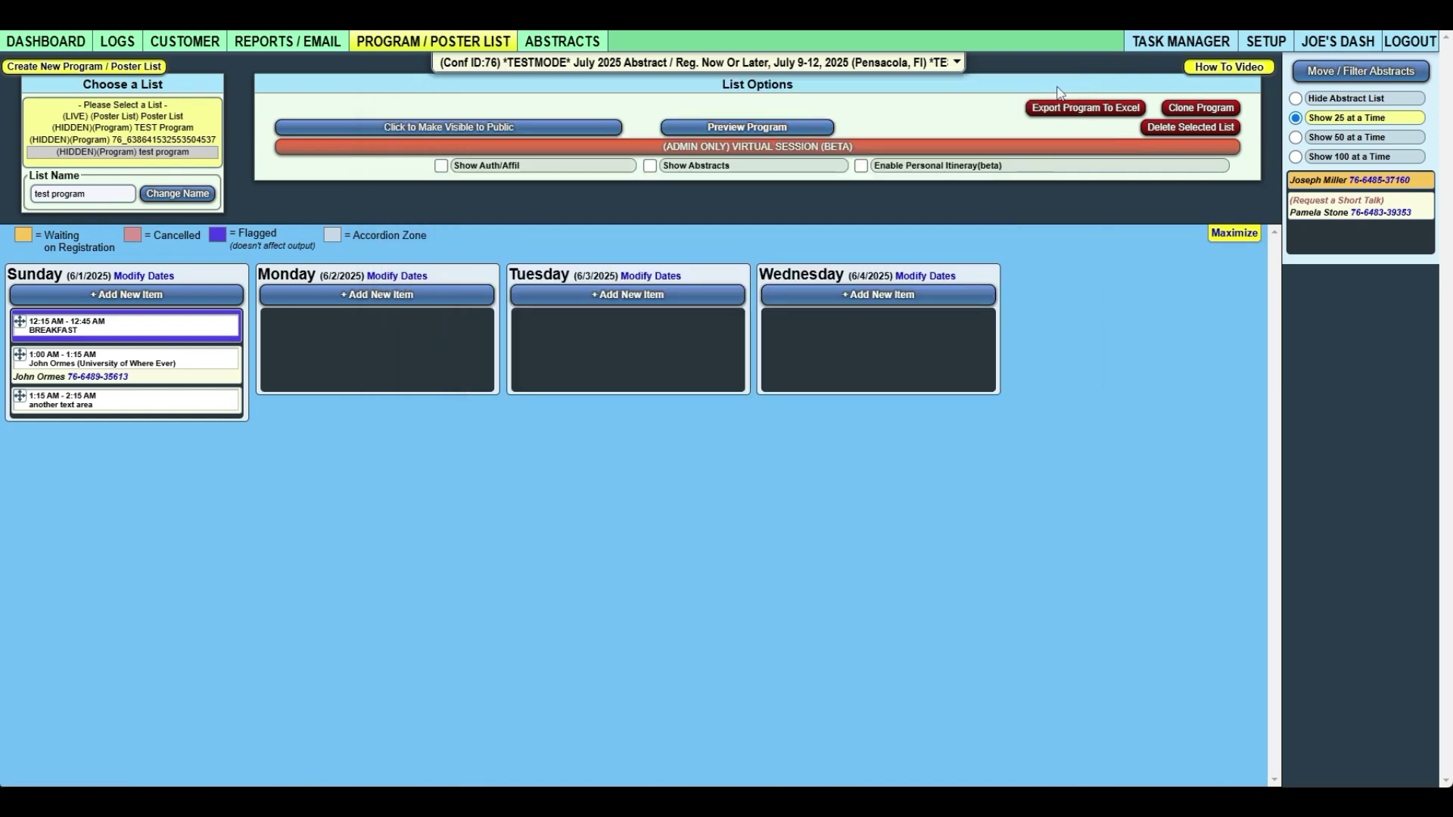
Step: Turn on Show Abstracts and confirm the speaker's abstract title opens as a link
click(694, 170)
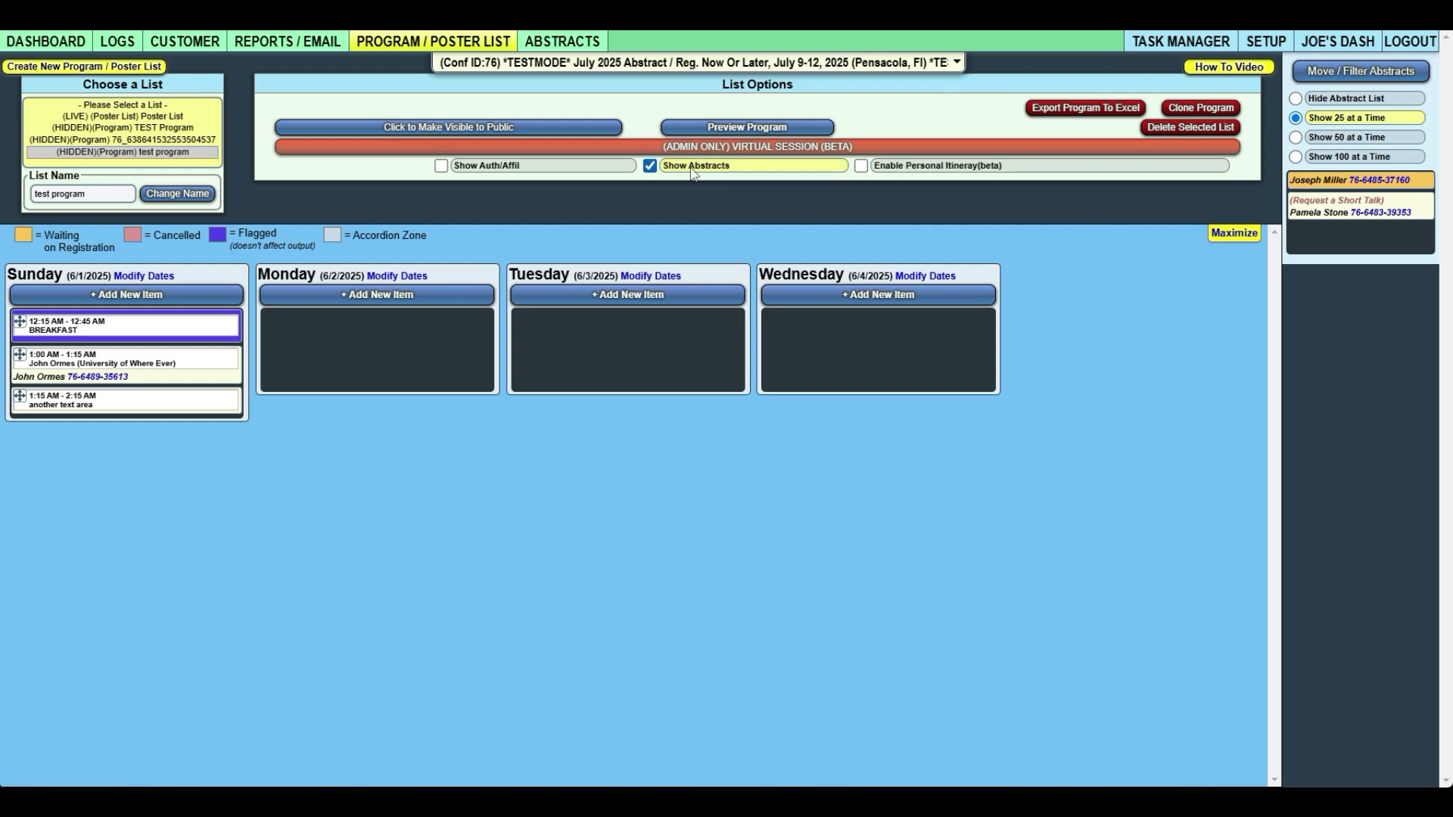
click(727, 129)
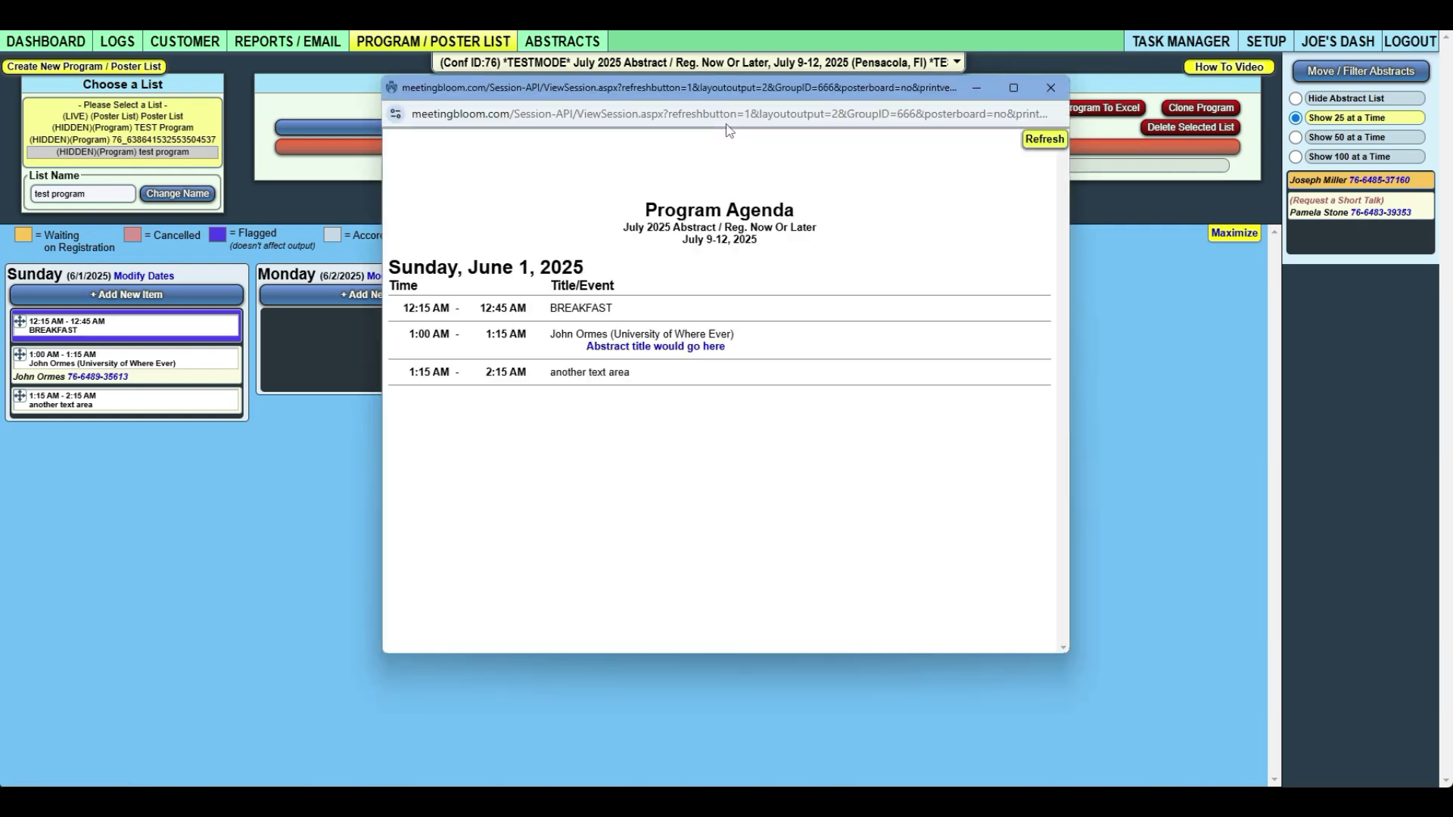
click(623, 349)
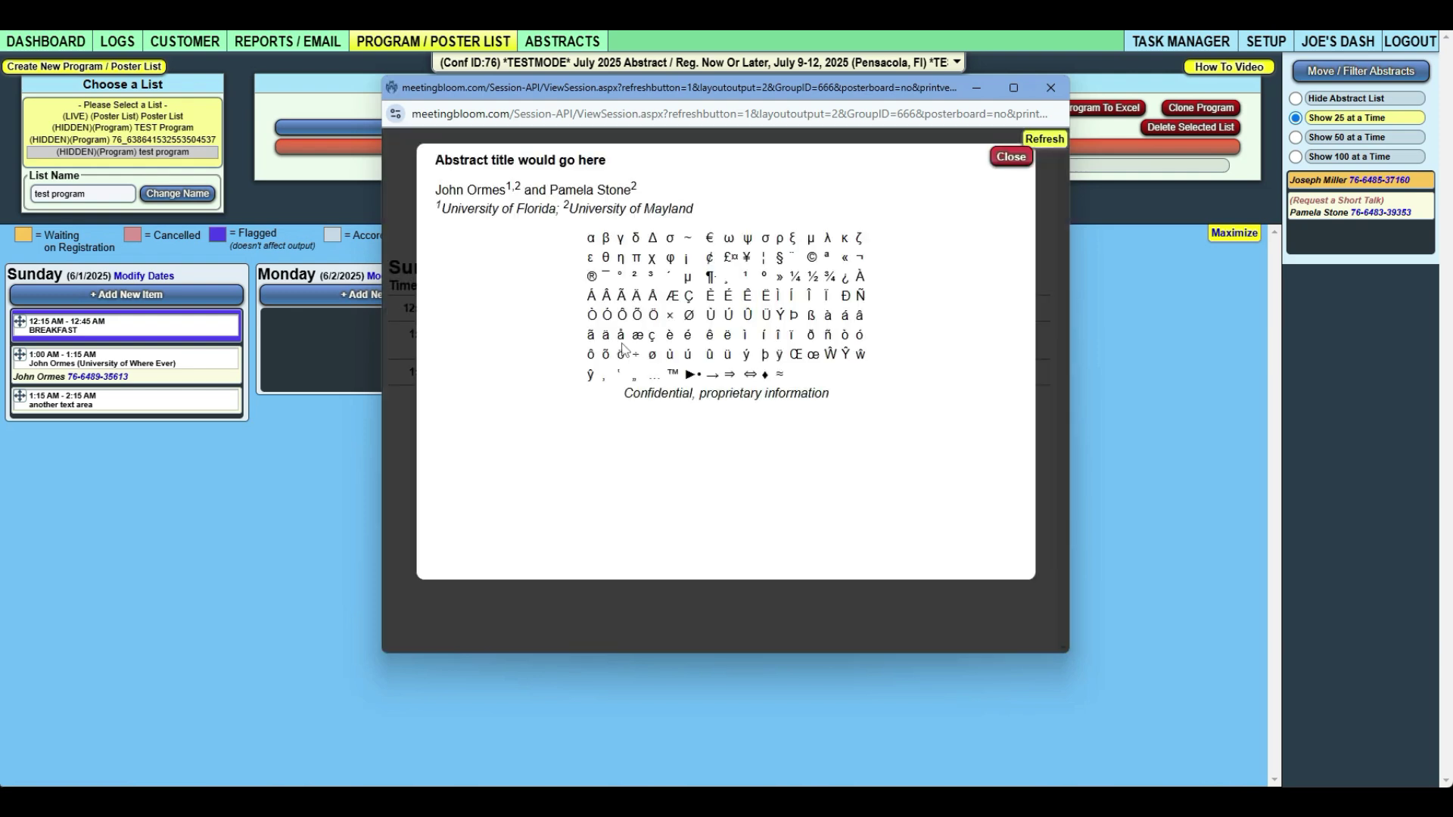
click(1010, 157)
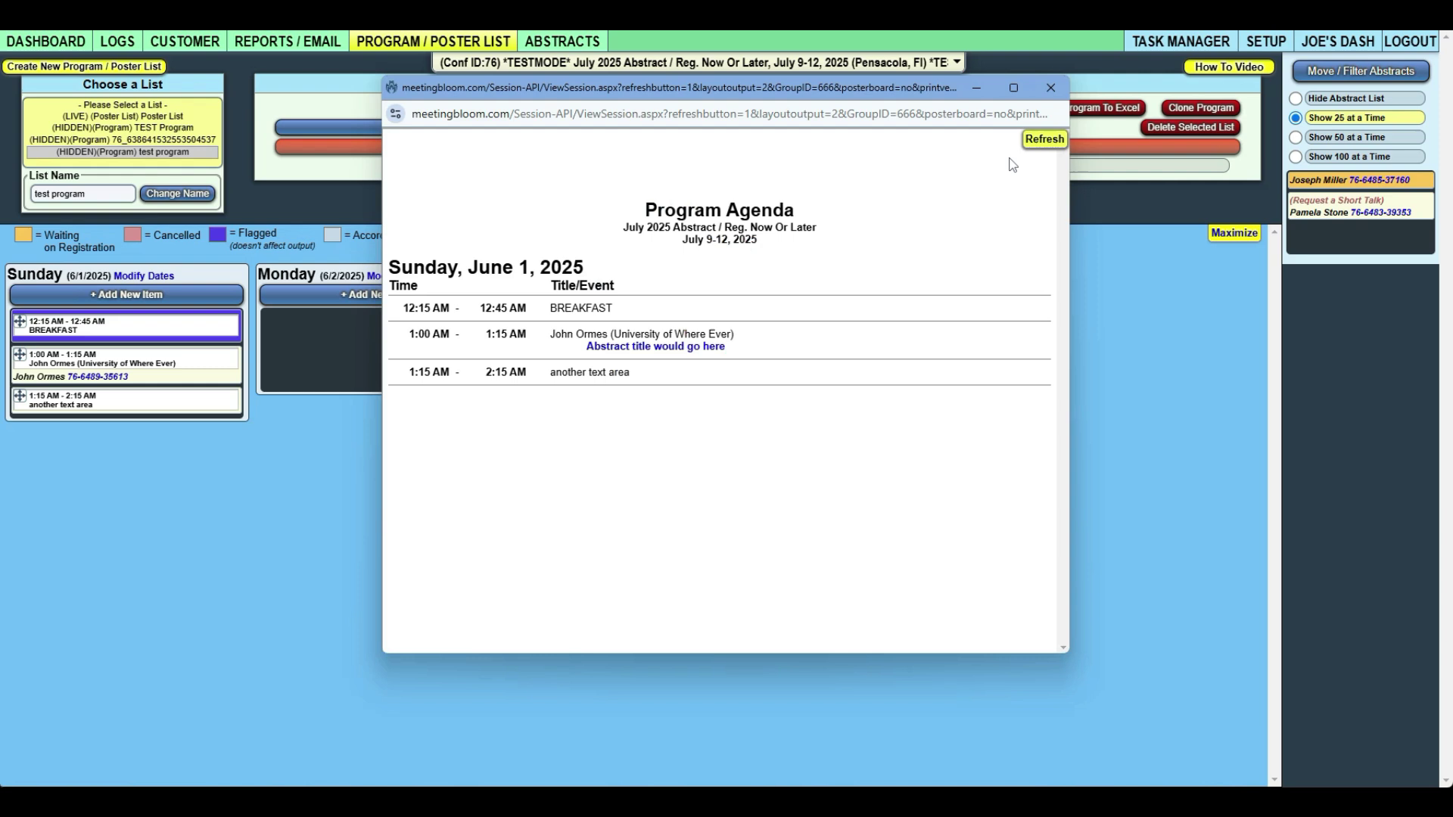
click(1049, 89)
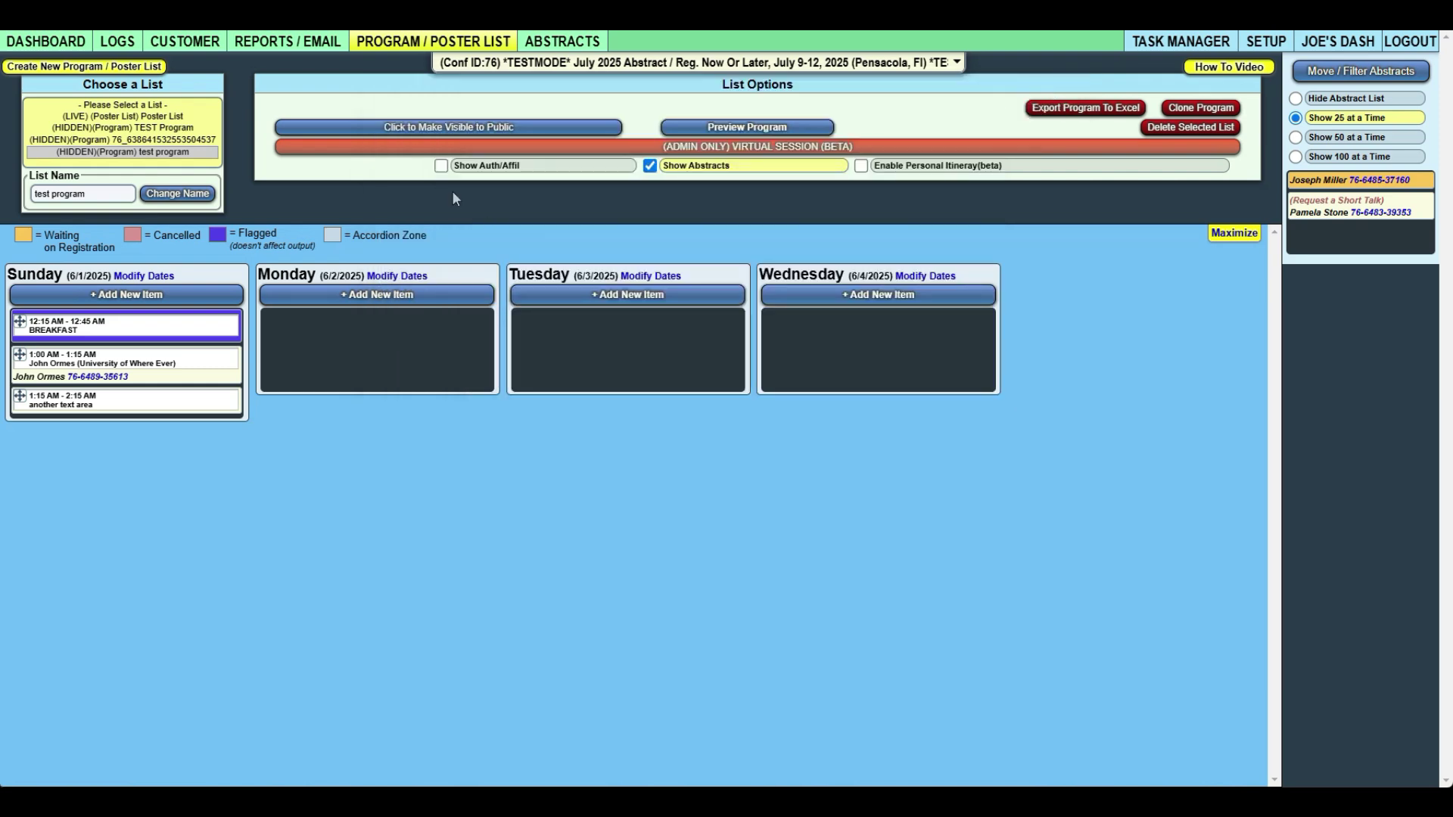
Step: Enable Show Auth/Affil and verify the author block under the 1:00 AM abstract title
click(469, 172)
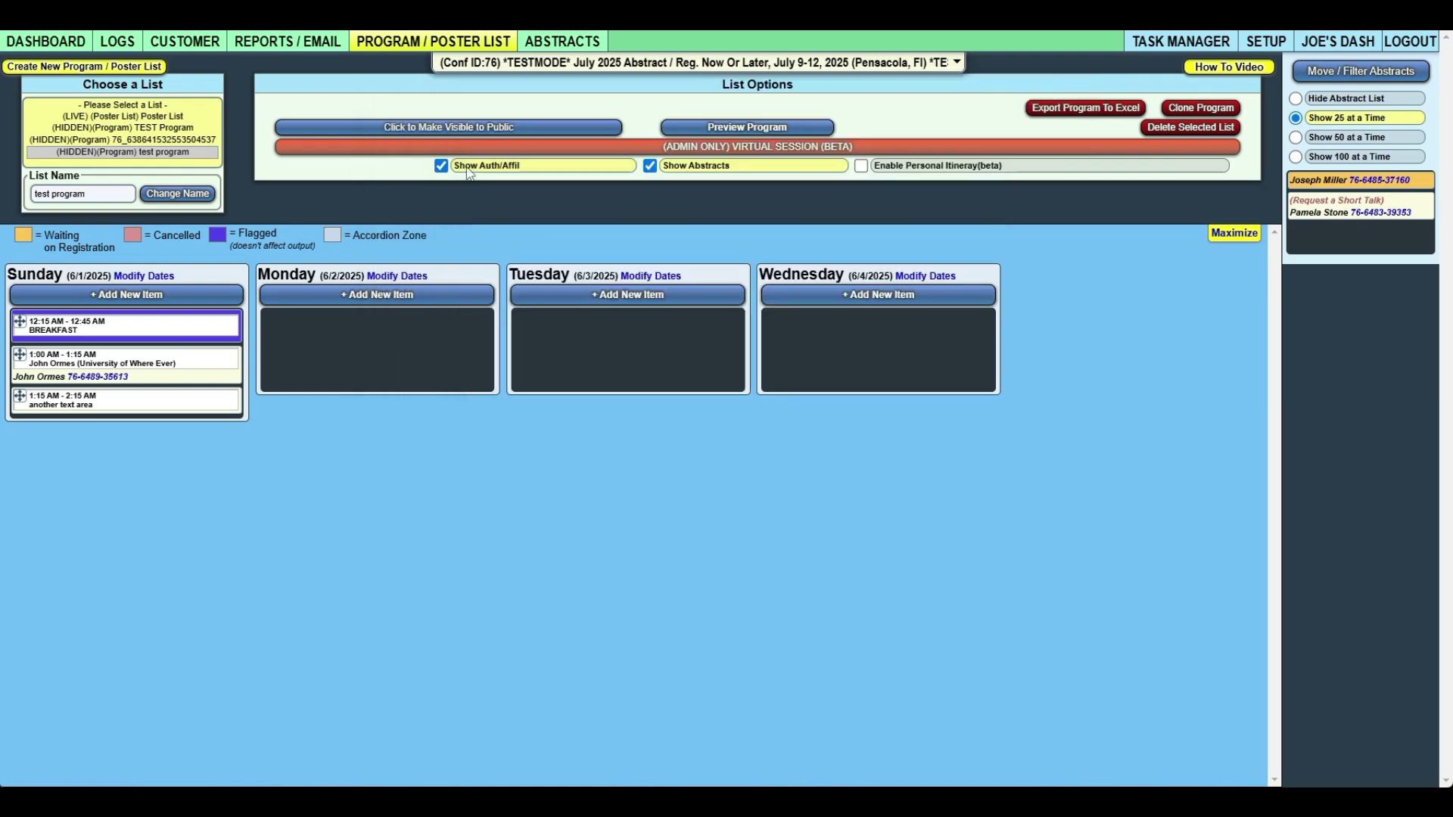
click(704, 132)
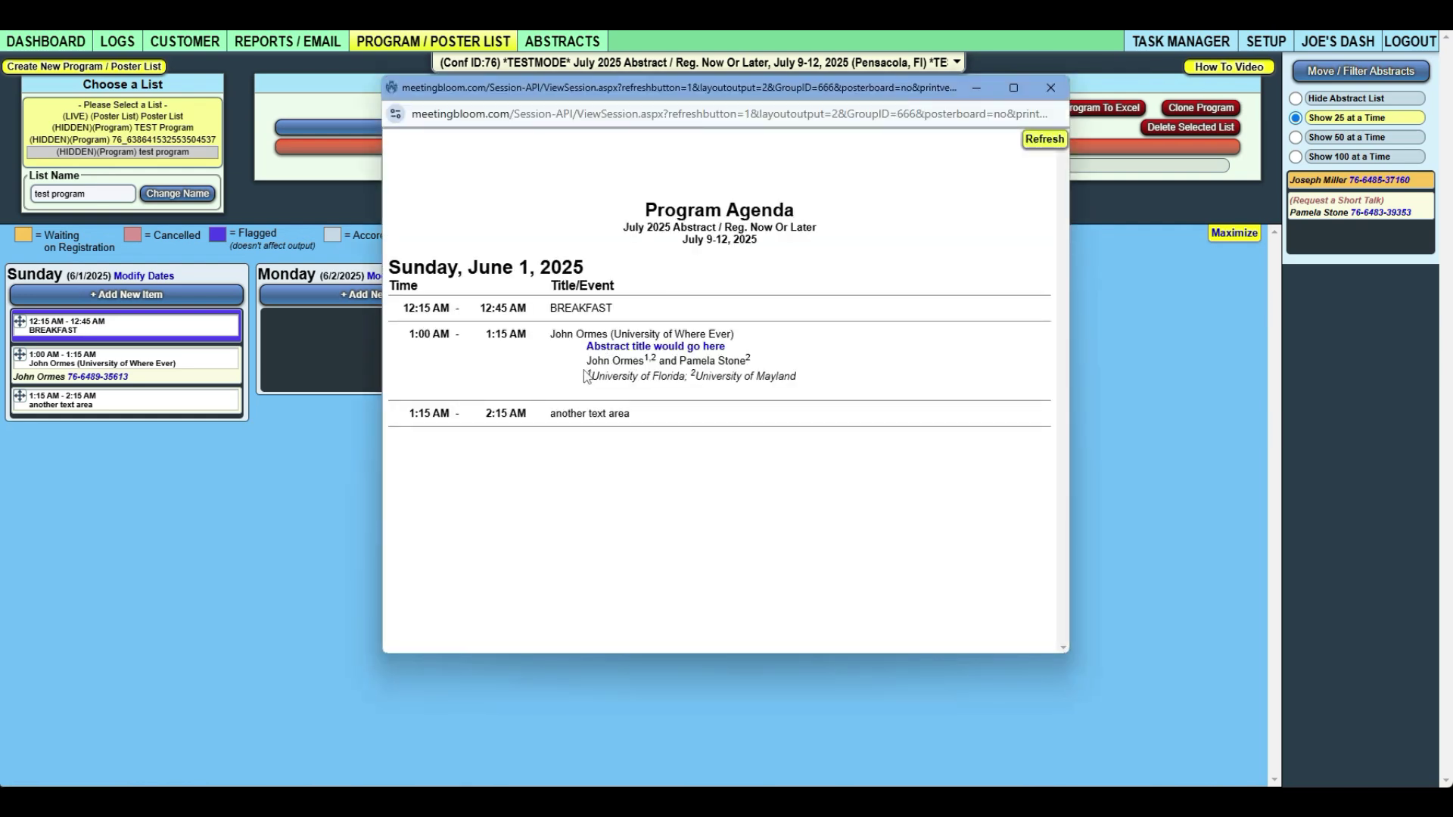
drag(585, 368, 798, 389)
click(830, 388)
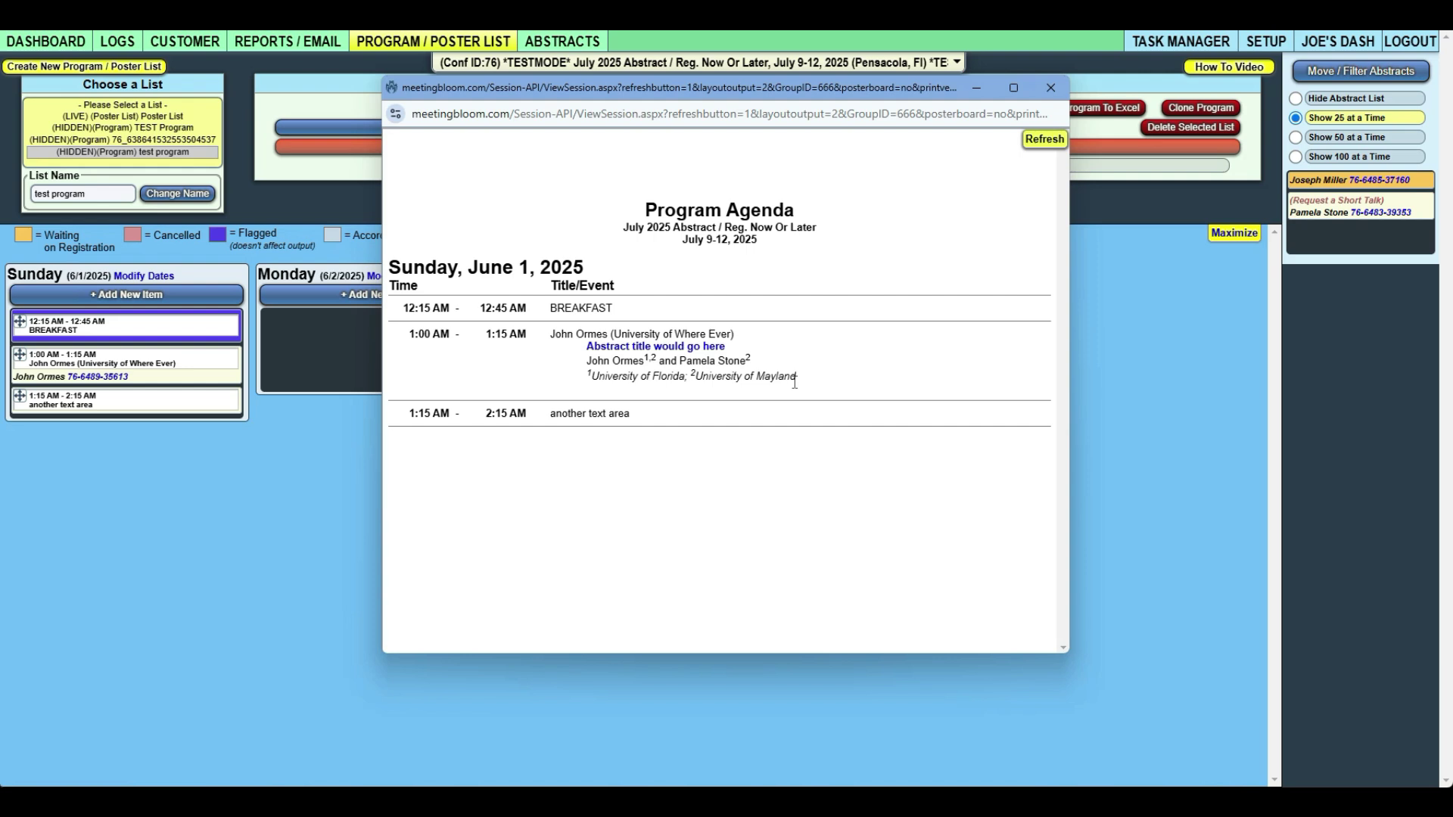
click(1051, 91)
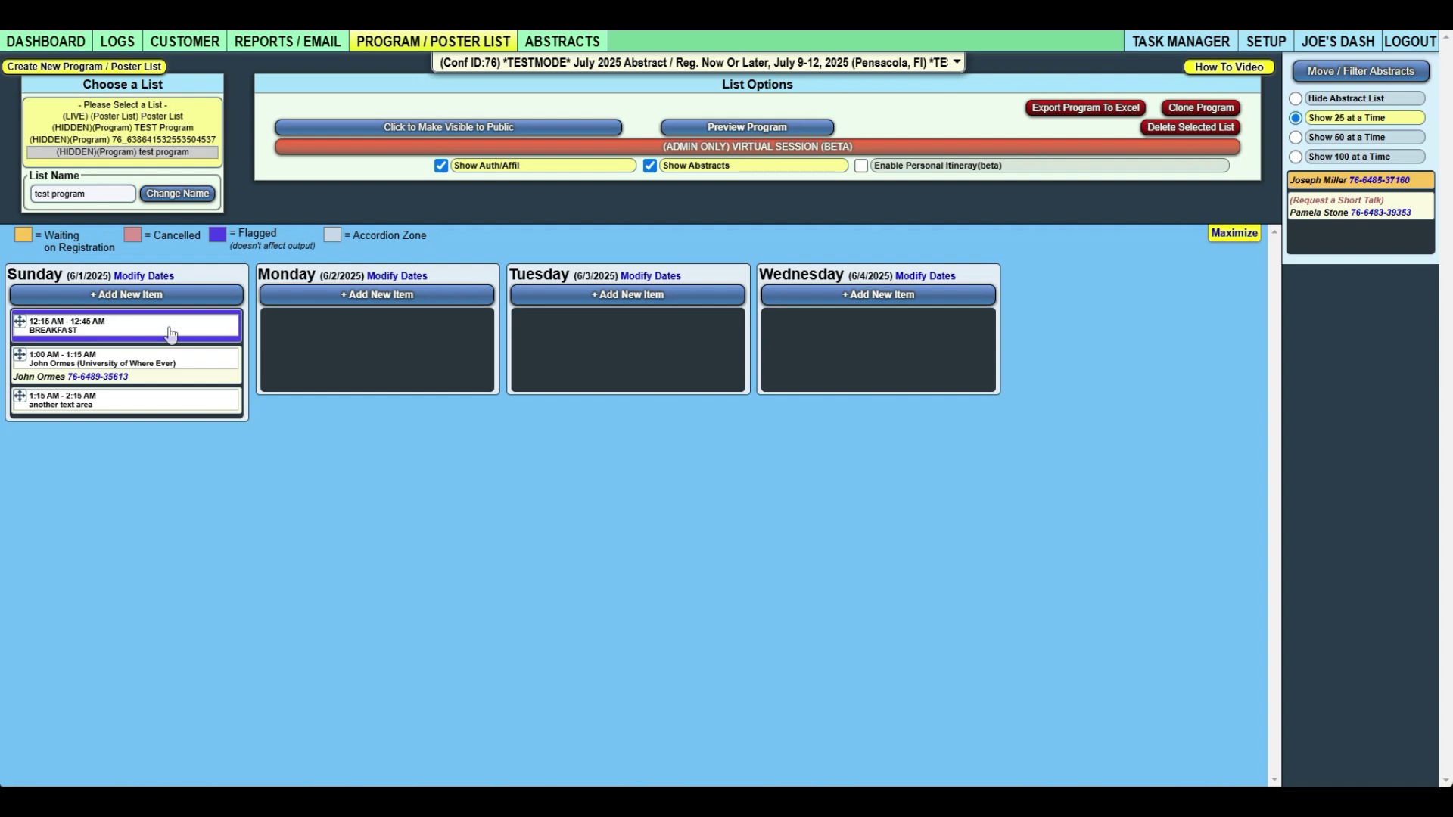
Step: Clone the test program as CLONE_test program
click(1197, 114)
click(796, 117)
click(113, 147)
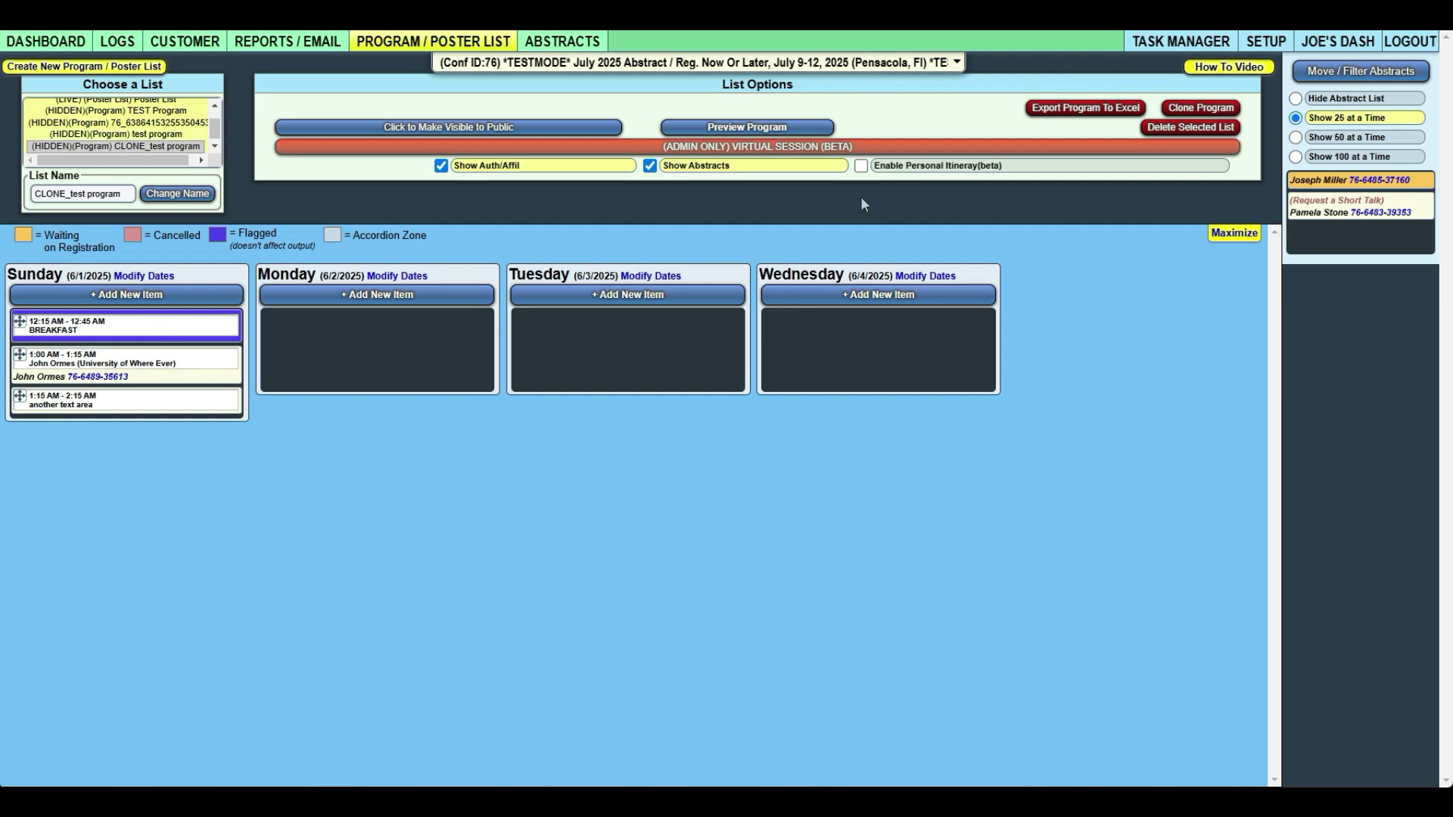
Step: Export the program to Excel as Program-Export-76.xlsx and check the Downloads folder
click(1072, 120)
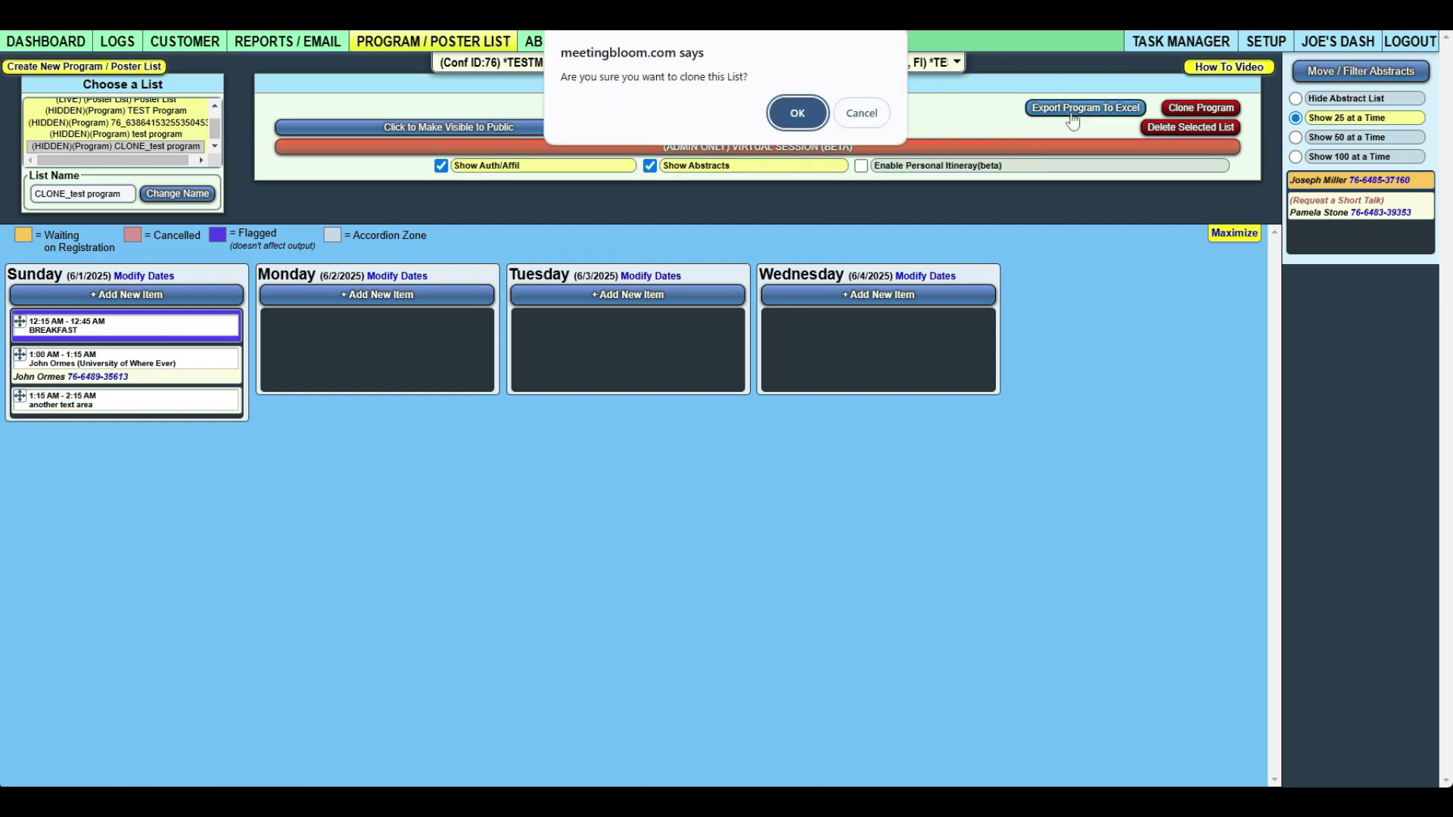
click(807, 122)
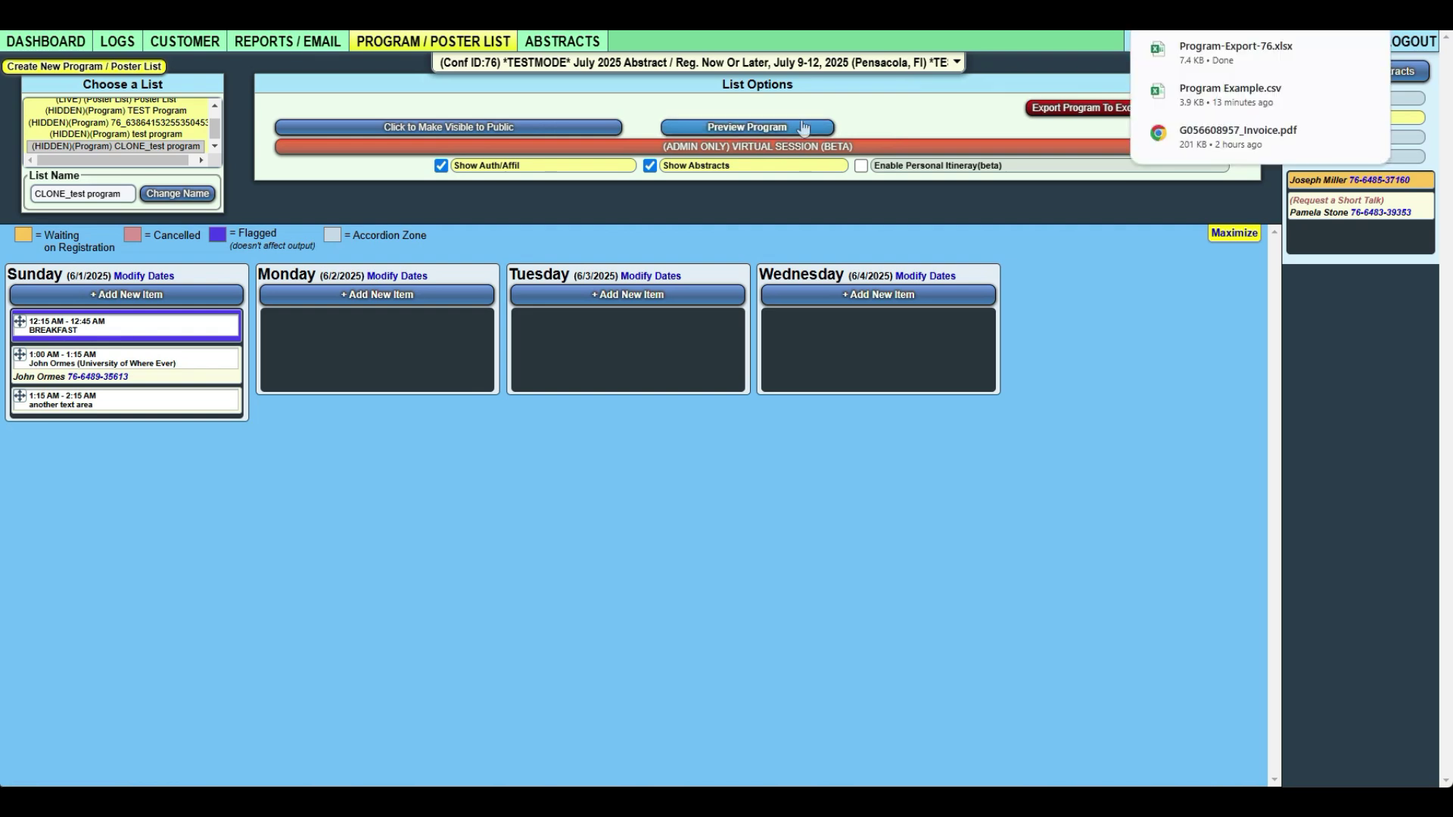
key(alt+Tab)
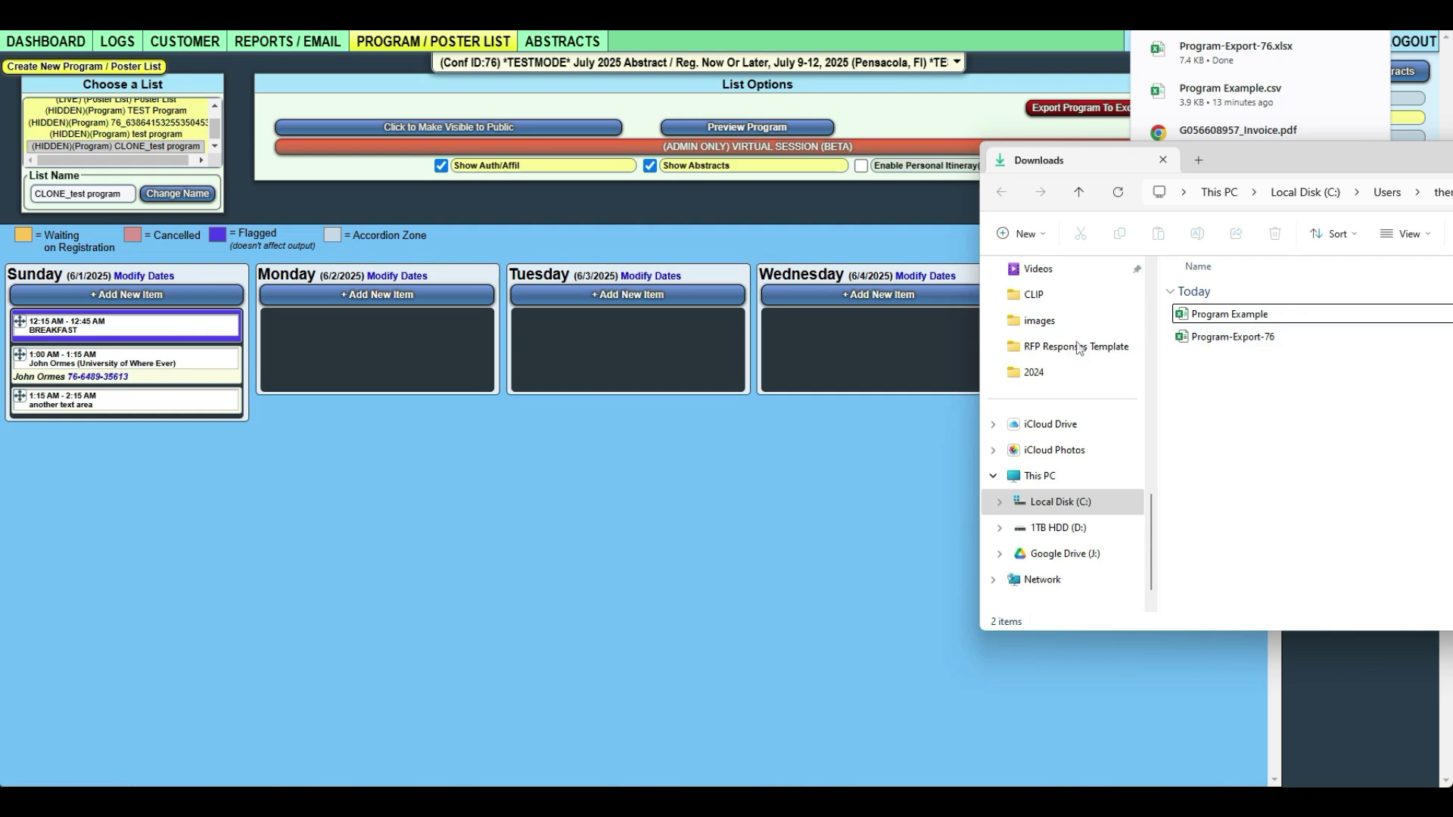
Step: Create a new program list by importing Program-Export-76.xlsx from Downloads
click(89, 68)
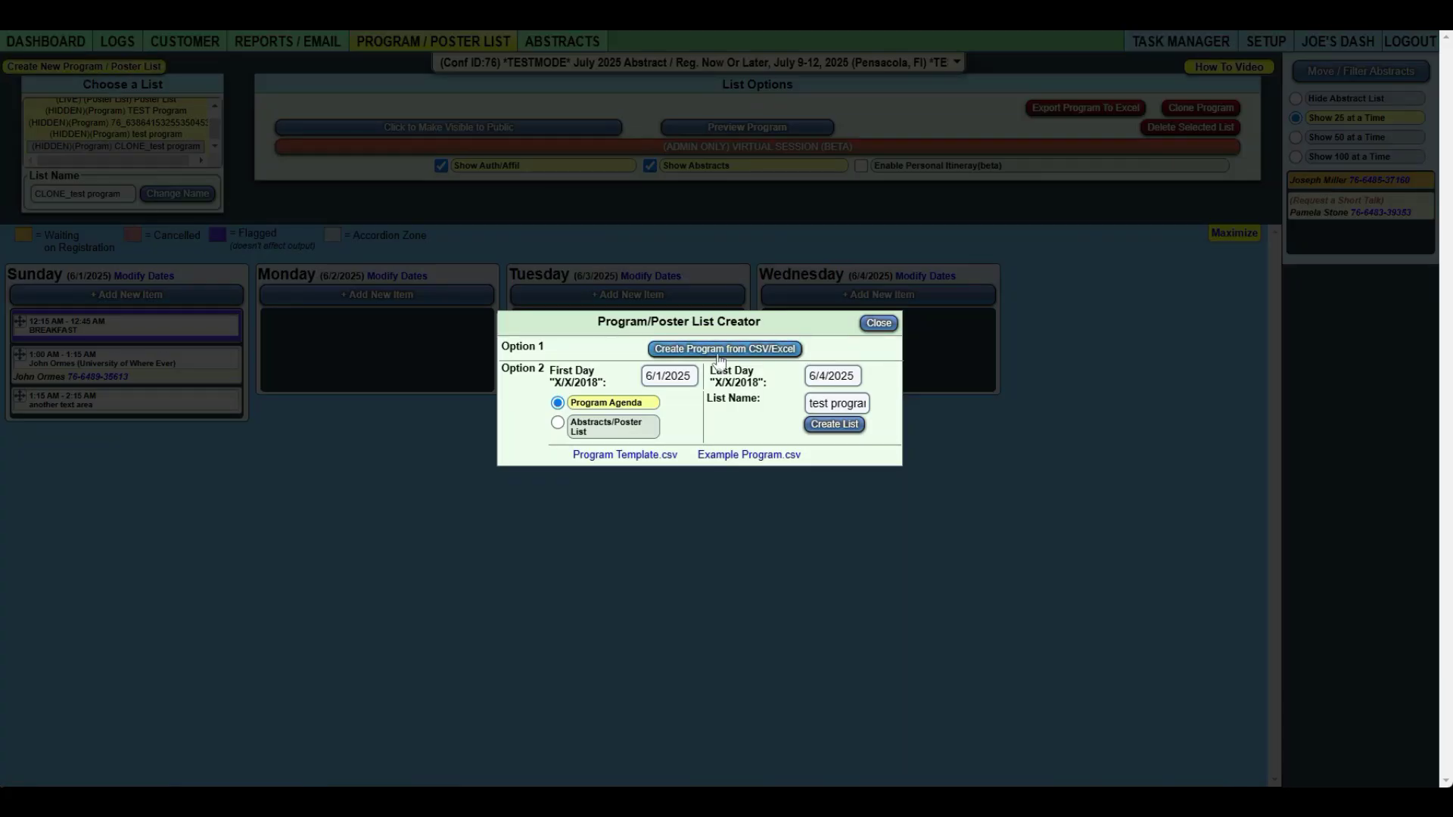
click(719, 352)
key(alt+Tab)
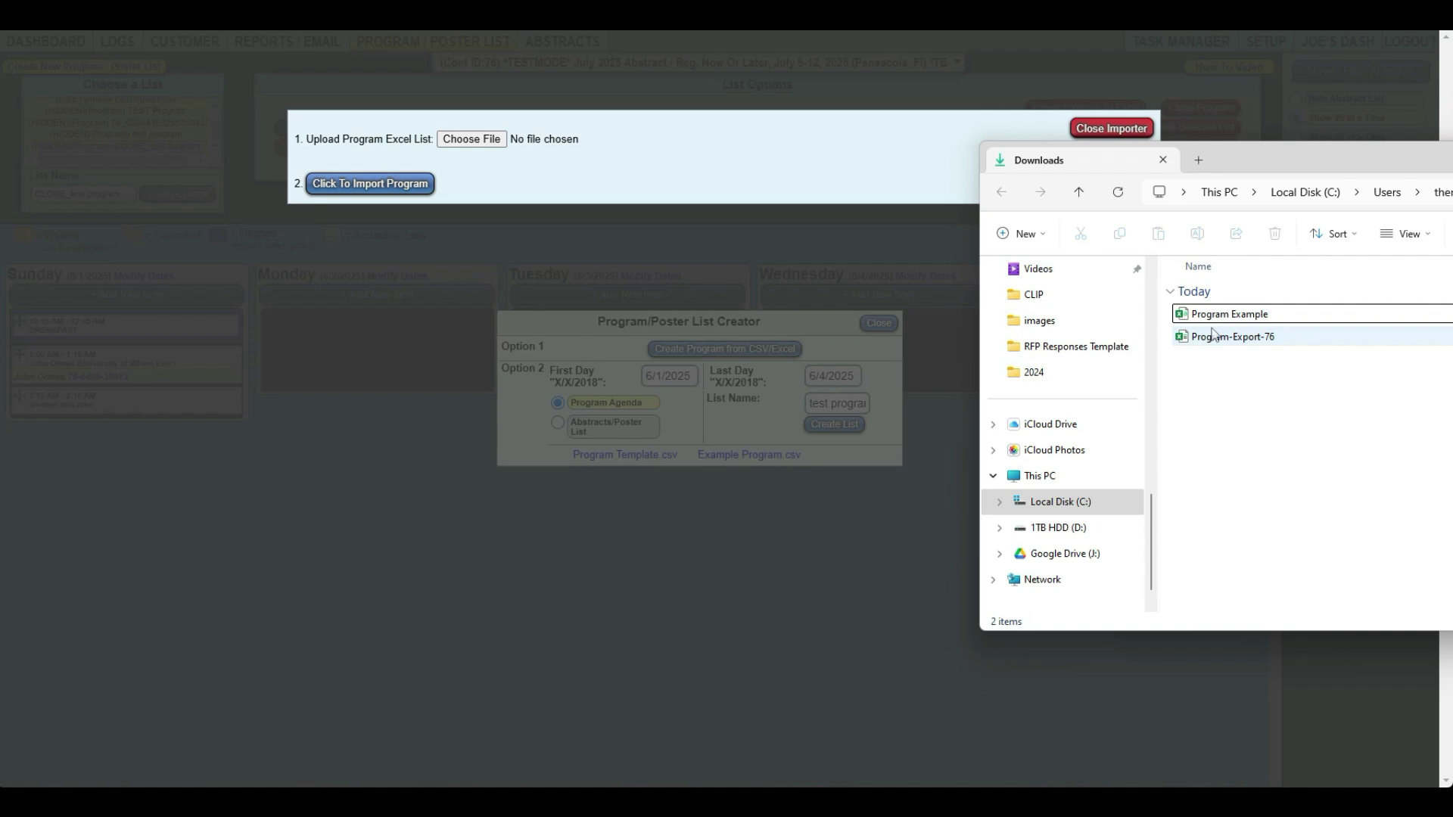
drag(1211, 336, 466, 143)
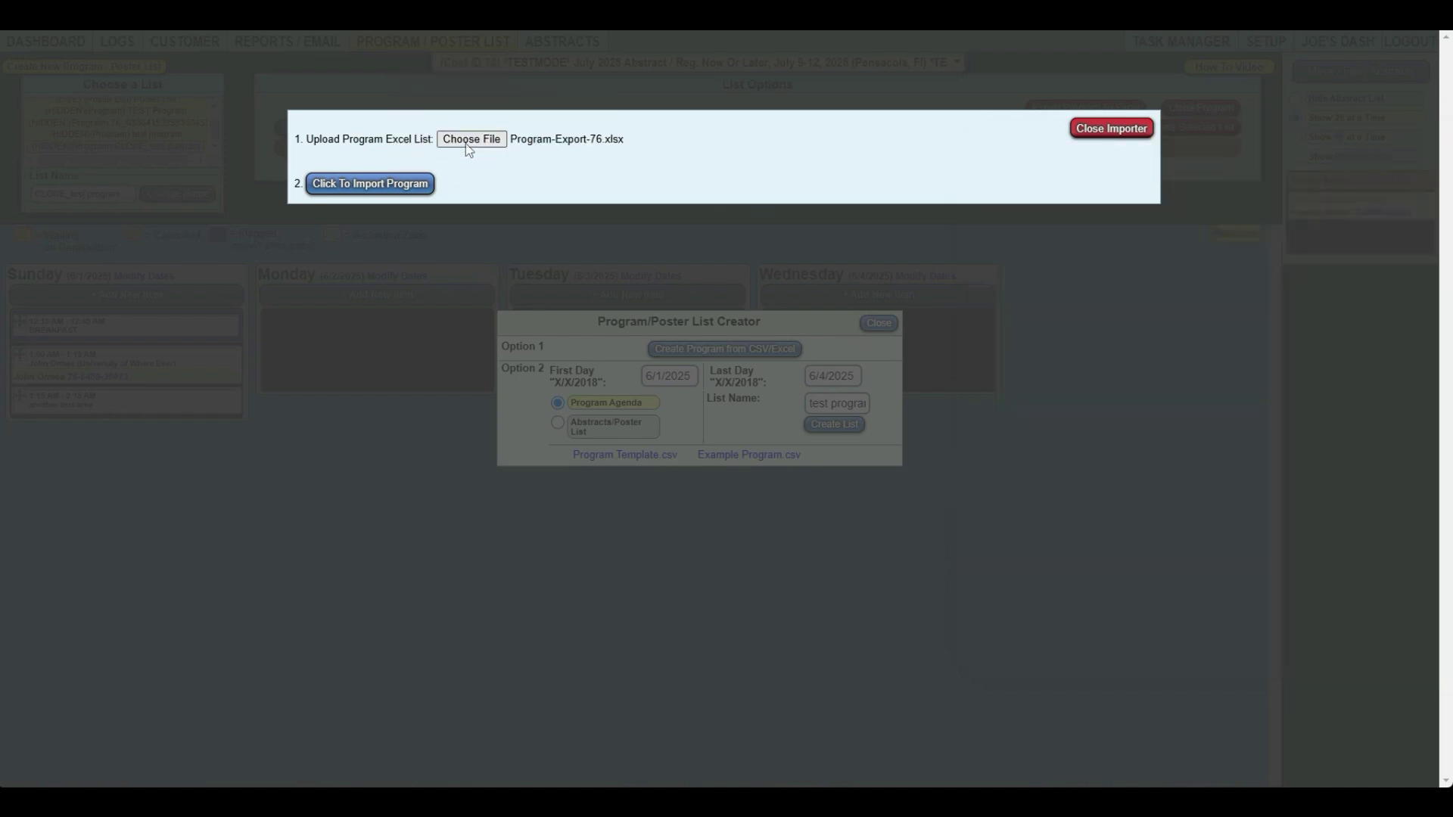
click(371, 184)
Step: Browse the program lists, opening CLONE_test and then the newly imported list
scroll(114, 141, down, 1)
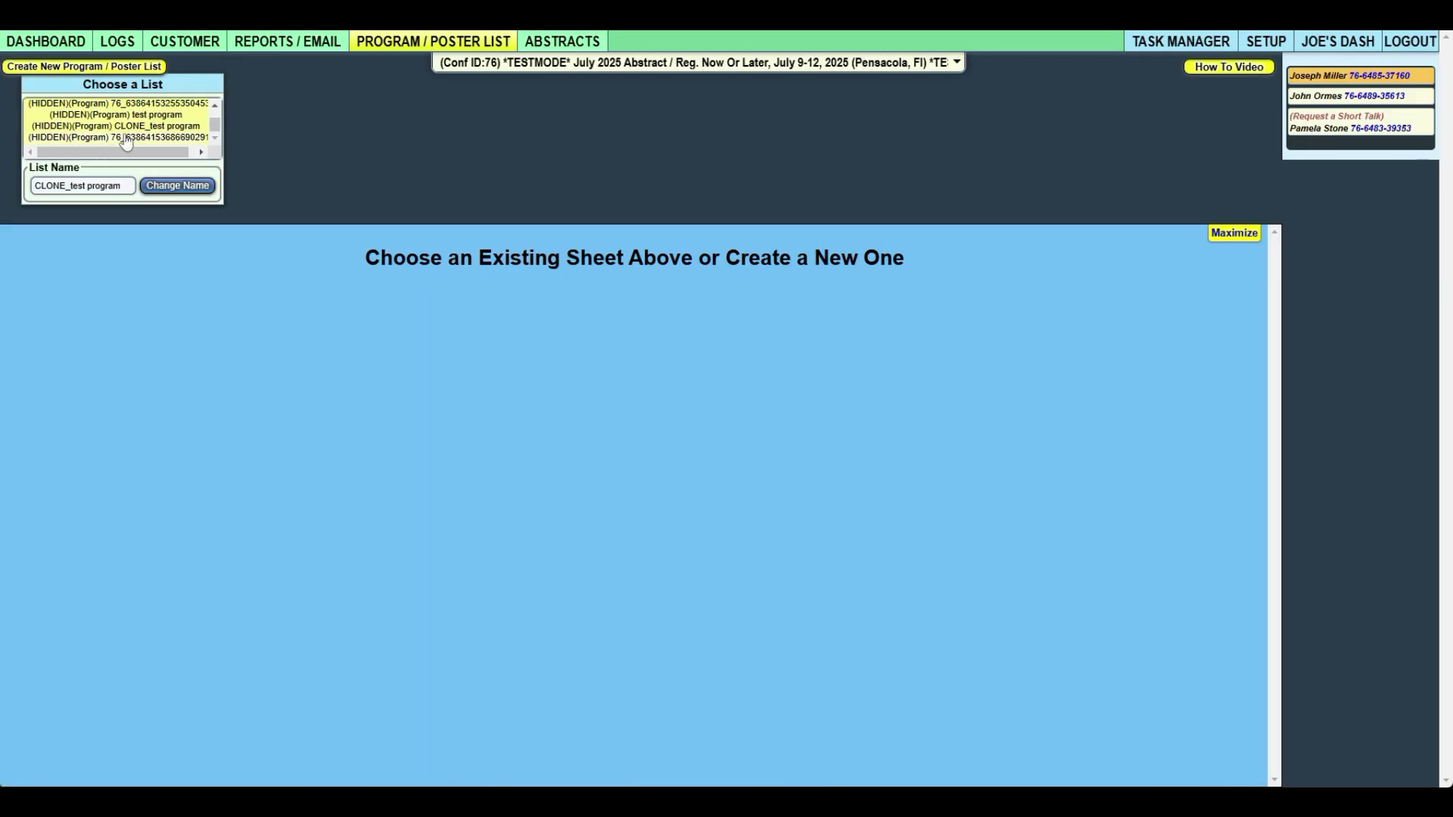
click(123, 130)
scroll(136, 159, down, 1)
click(125, 146)
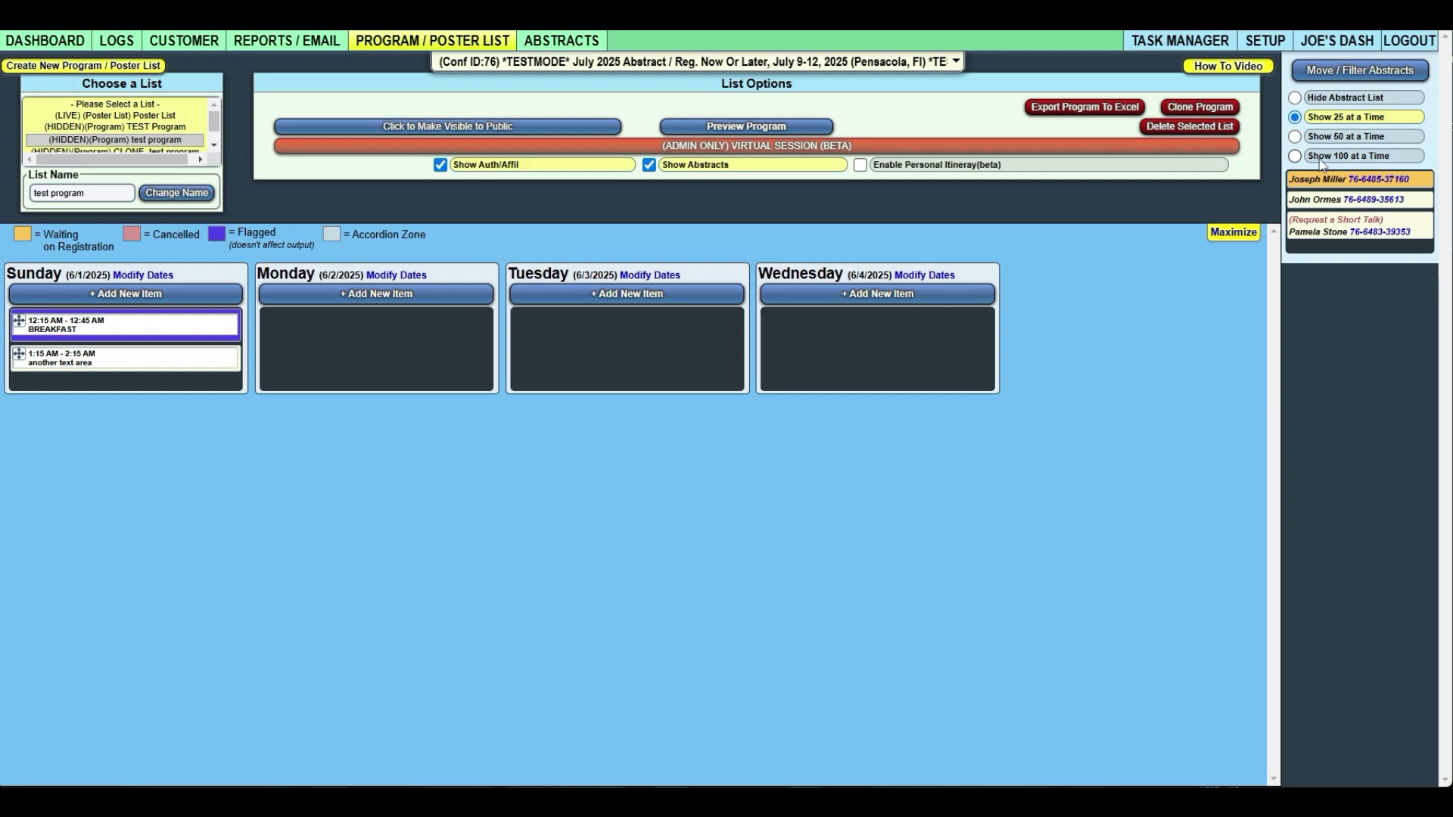
Step: Filter abstracts to speakers' abstracts not already placed in the program
click(1341, 72)
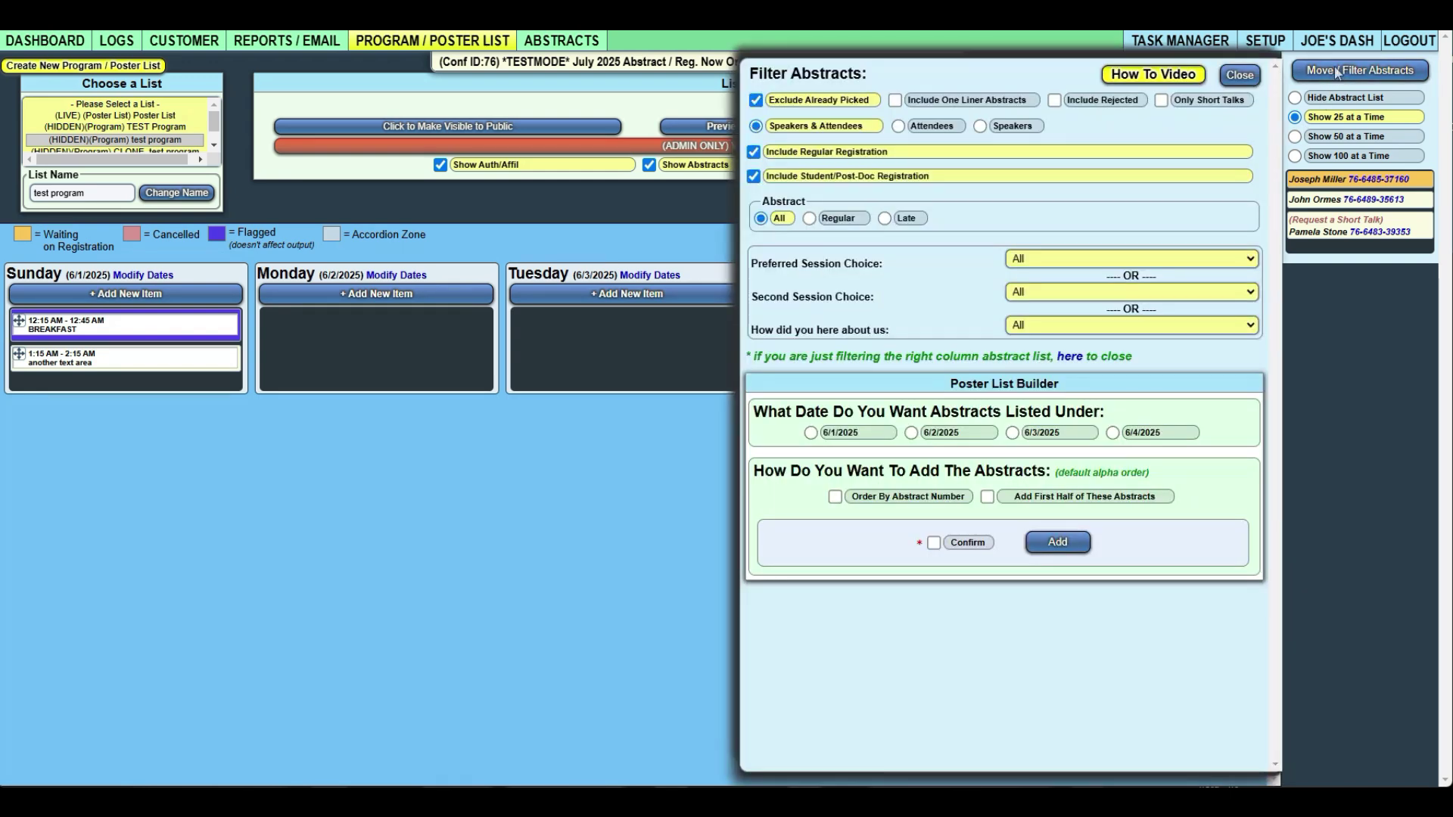
click(843, 104)
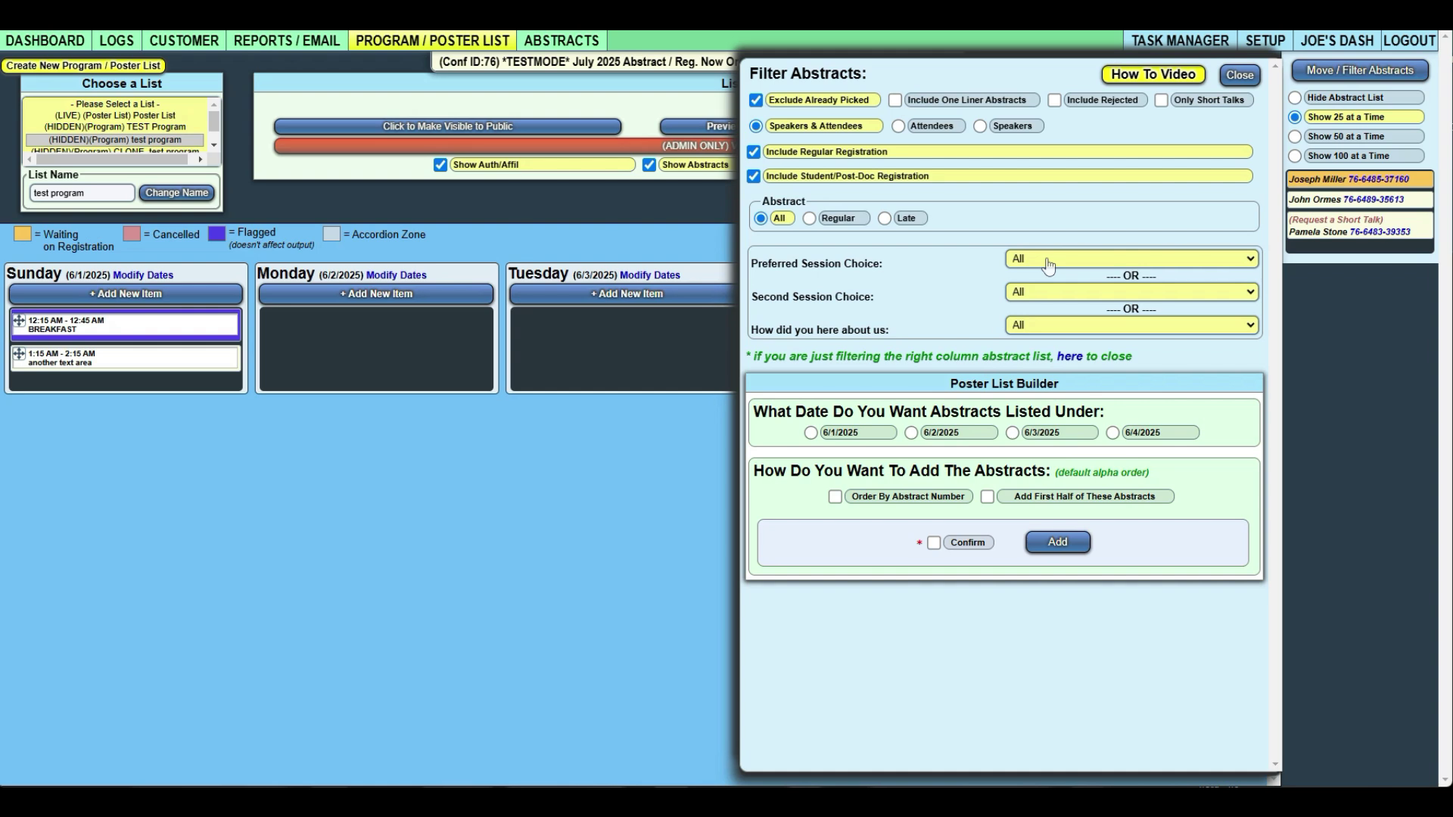
click(1012, 128)
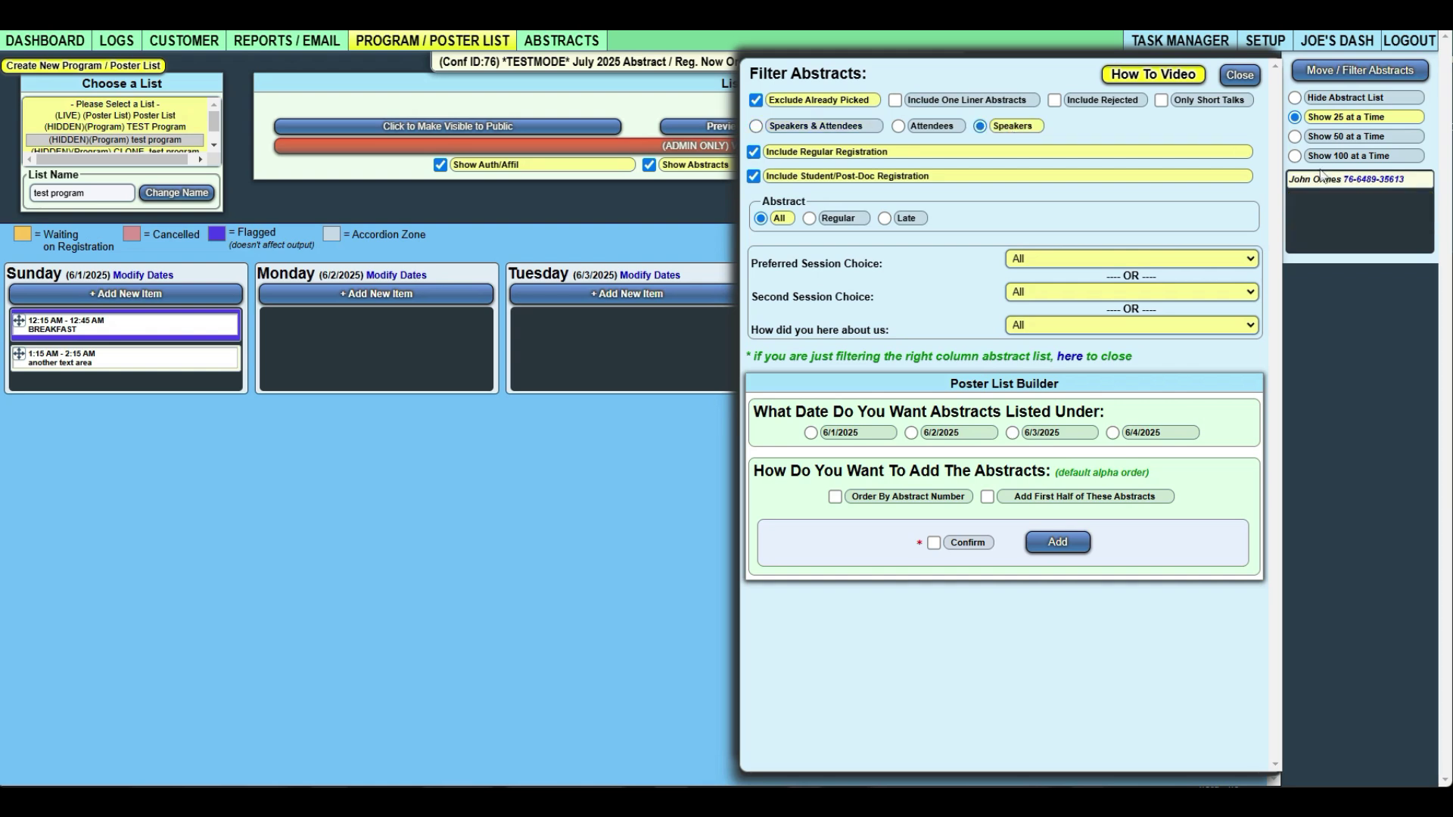
Step: Drag the remaining speaker abstract into Sunday below 'another text area', then reopen the filters
click(1239, 79)
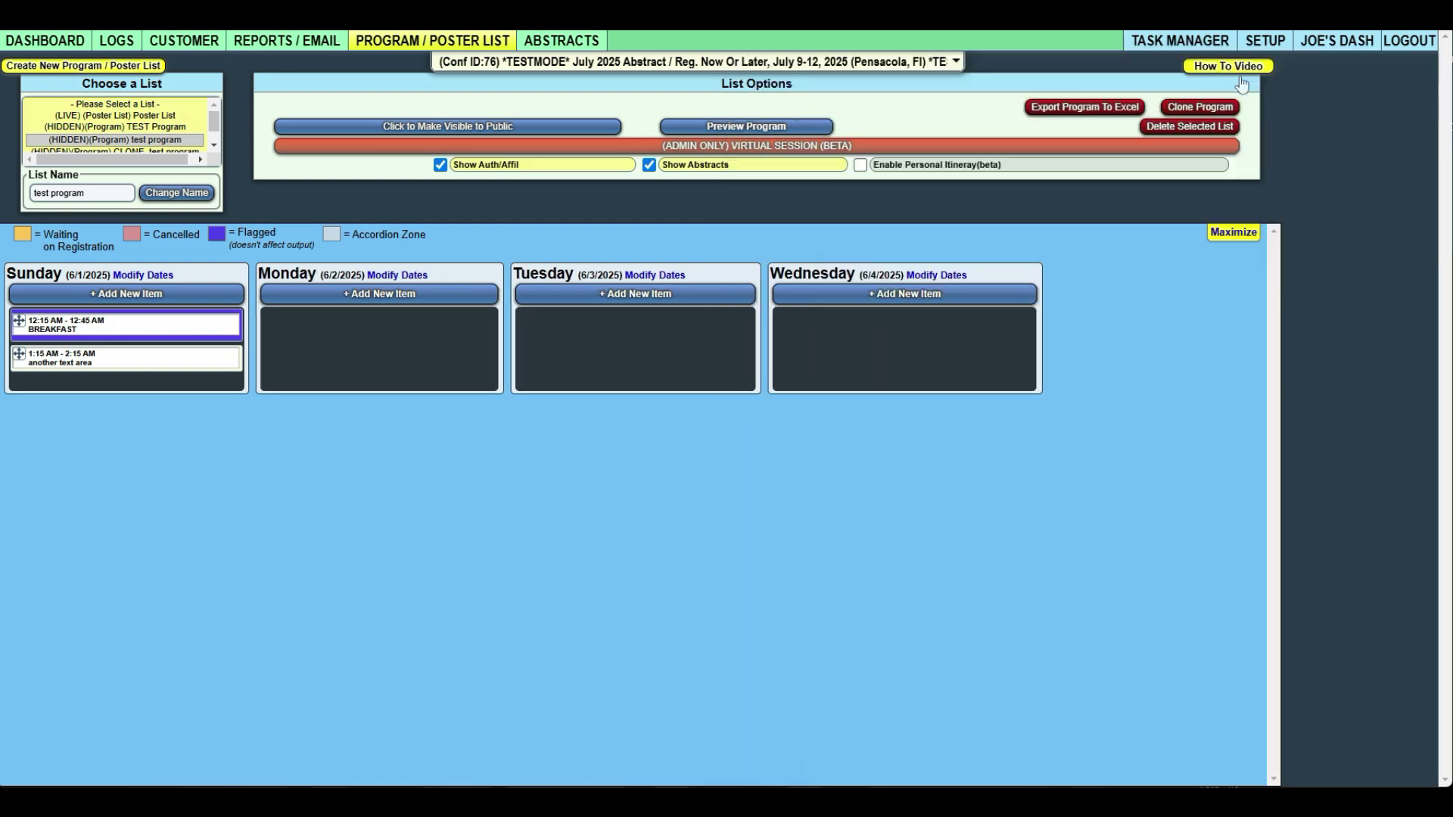
drag(1349, 184, 91, 382)
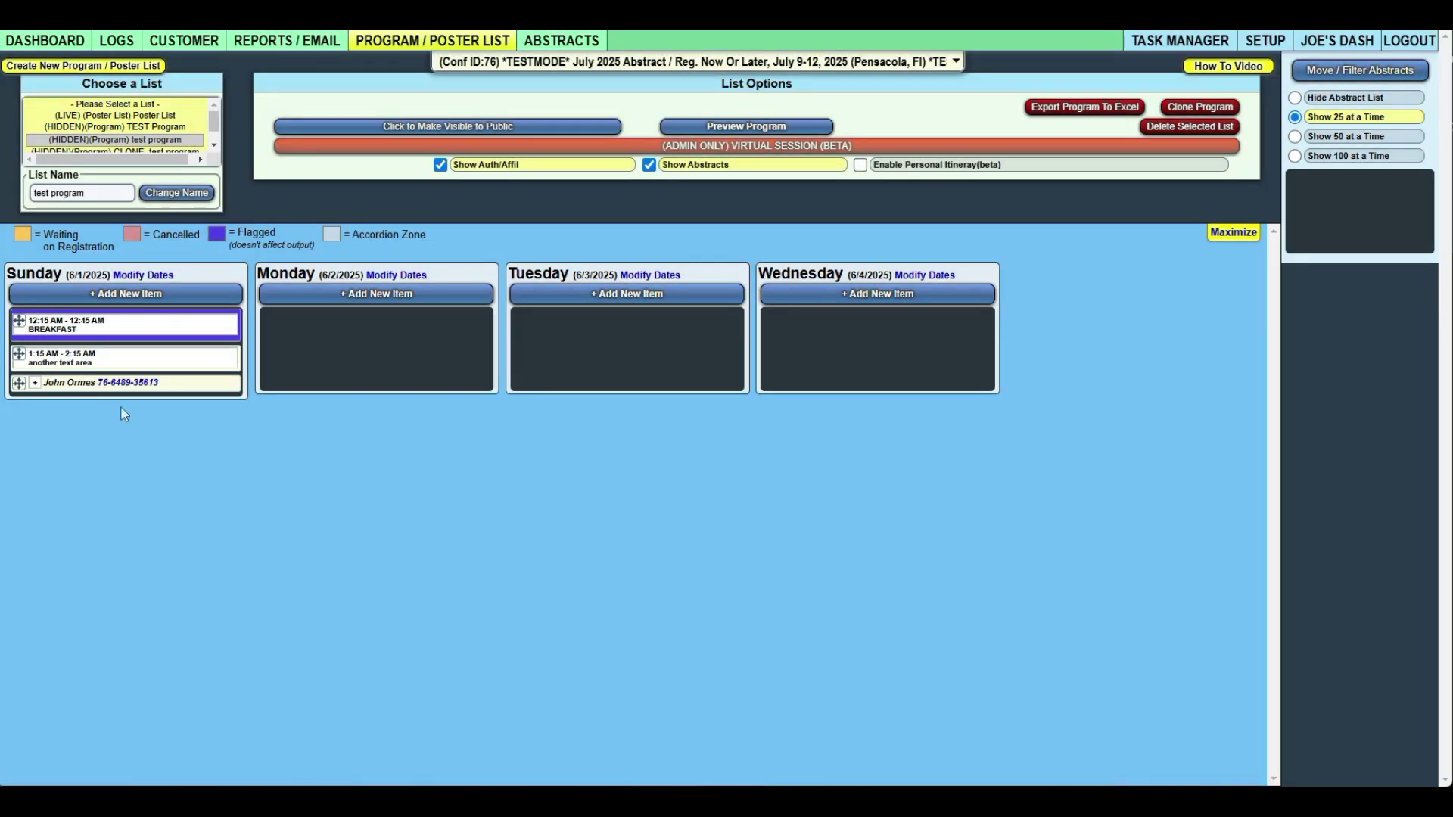
click(1317, 76)
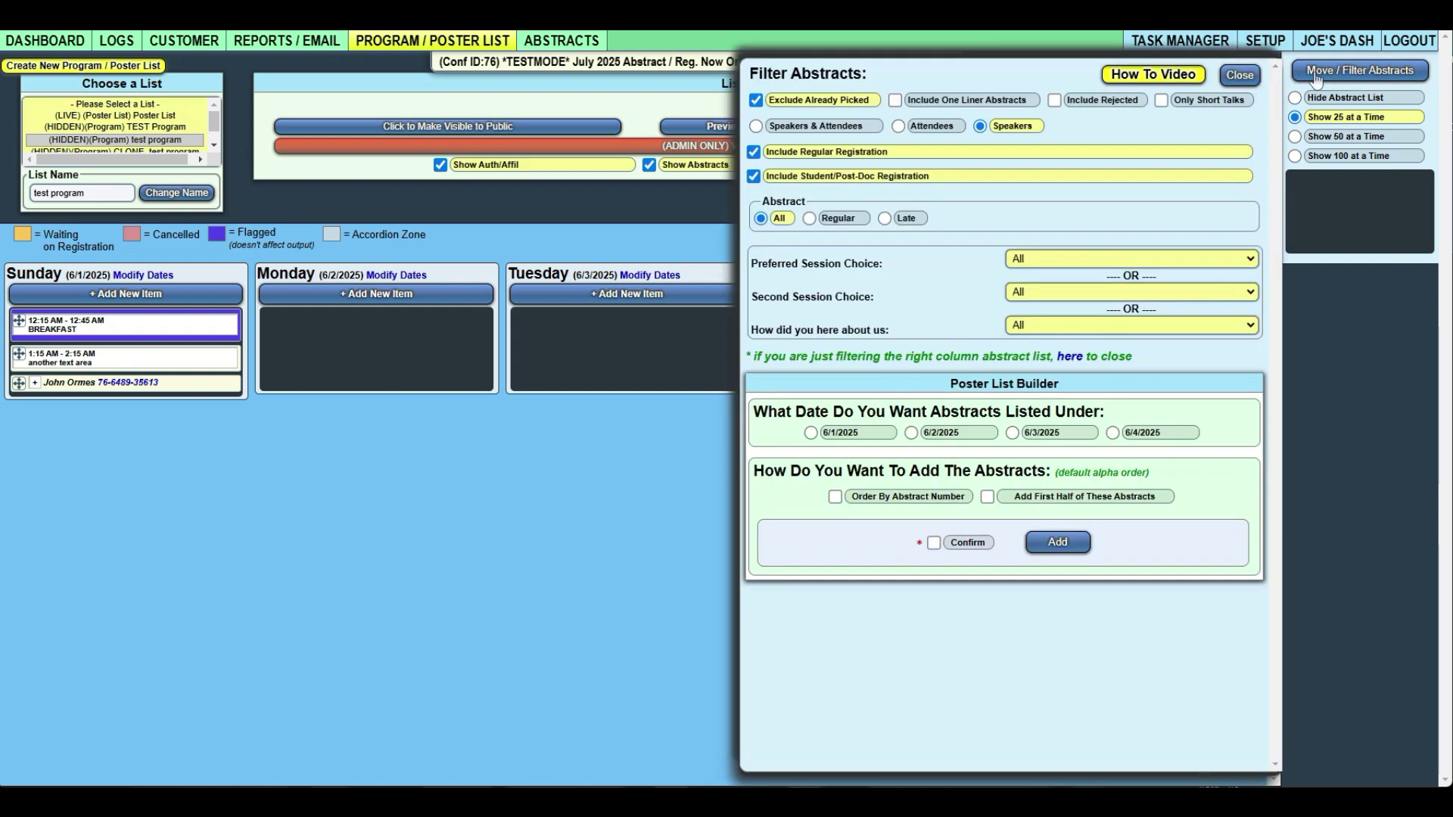